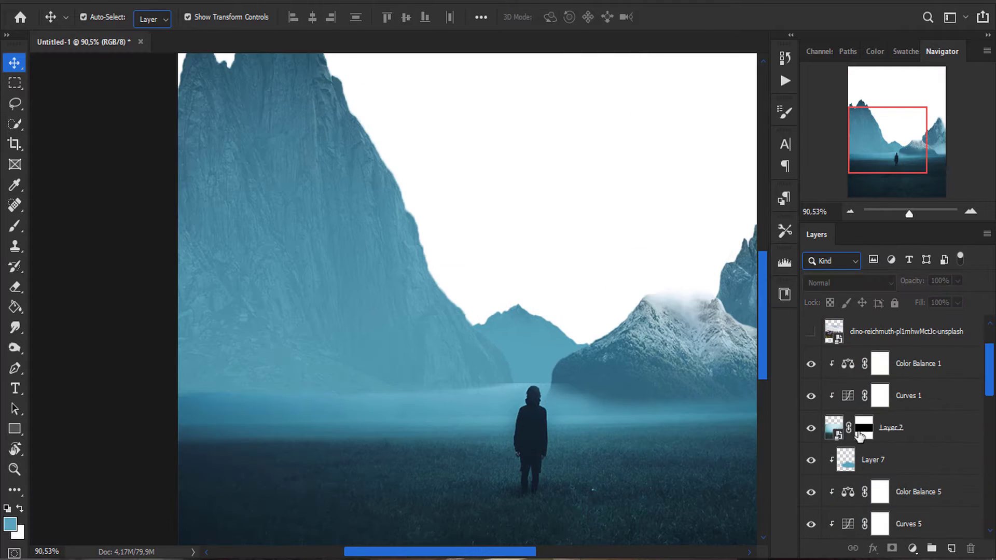
- Select Layer 2's mask for brushing and zoom out to see the whole 1080×1350 document
{"action": "left_click", "coordinate": [859, 435]}
{"action": "key", "text": "b"}
{"action": "scroll", "coordinate": [504, 372], "scroll_direction": "up", "scroll_amount": 5}
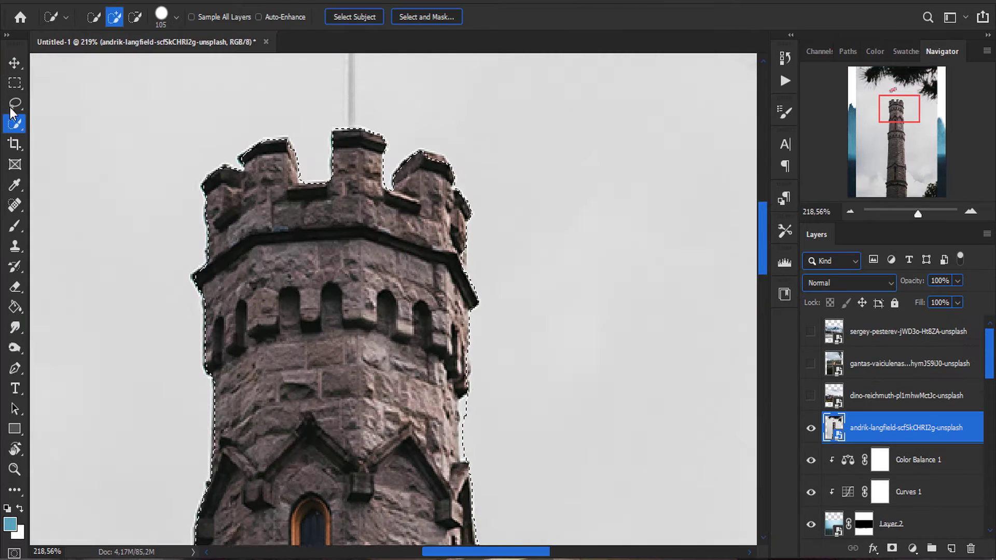
{"action": "left_click", "coordinate": [14, 105]}
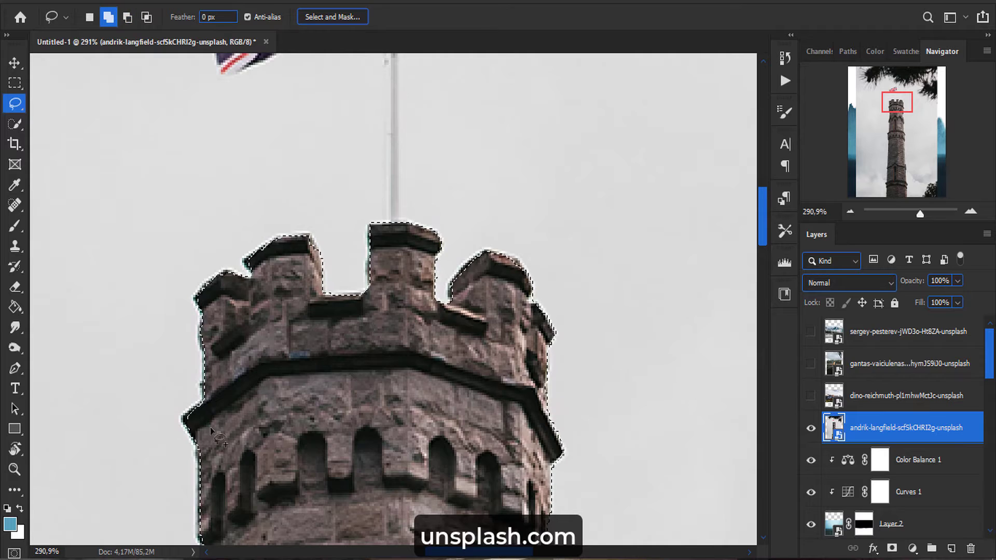
- Zoom the view in and out around the fog photo on the canvas
{"action": "scroll", "coordinate": [394, 317], "scroll_direction": "up", "scroll_amount": 2}
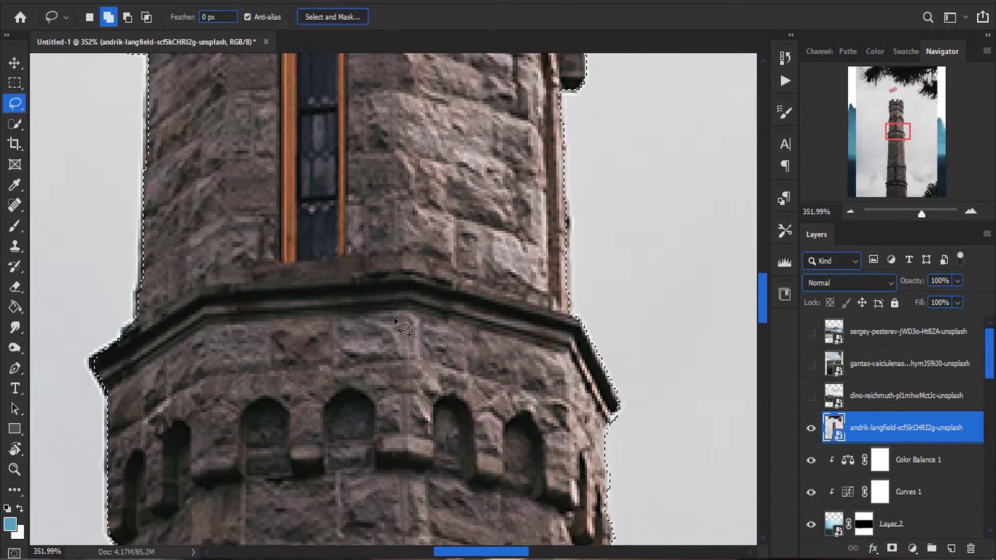
{"action": "scroll", "coordinate": [605, 241], "scroll_direction": "up", "scroll_amount": 1}
{"action": "scroll", "coordinate": [608, 364], "scroll_direction": "down", "scroll_amount": 2}
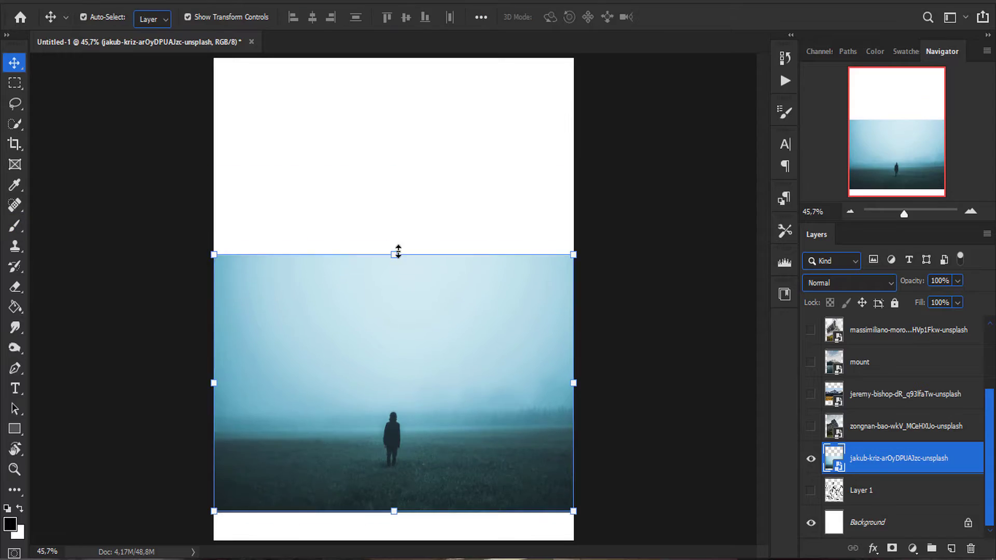
- Stretch the fog photo taller and move it up the canvas
{"action": "left_click_drag", "start_coordinate": [396, 251], "coordinate": [395, 229]}
{"action": "key", "text": "Return"}
{"action": "left_click_drag", "start_coordinate": [456, 337], "coordinate": [478, 365]}
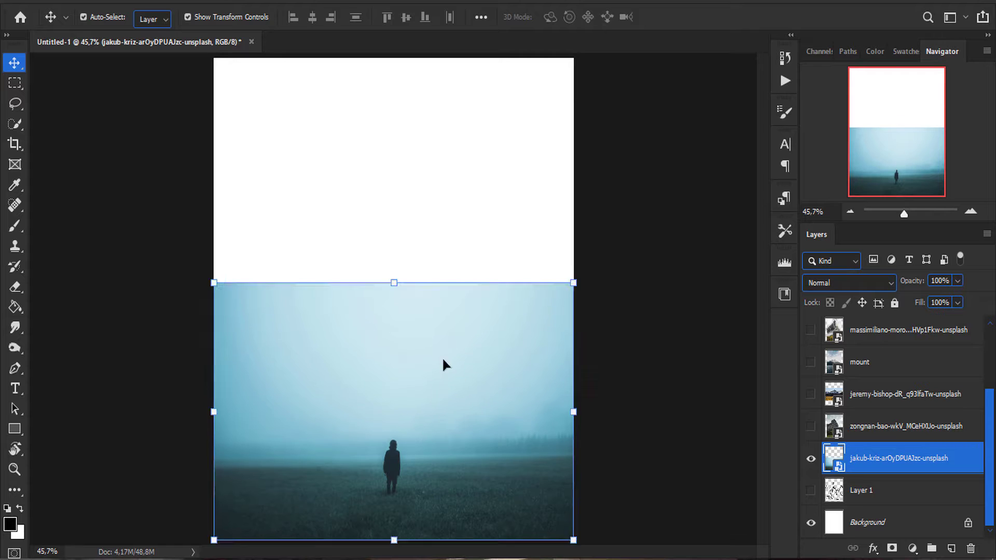
{"action": "left_click", "coordinate": [661, 433]}
{"action": "left_click", "coordinate": [851, 467]}
- Copy the photo's bottom grass band to a new layer, stretch it to the canvas bottom, and mask it
{"action": "left_click", "coordinate": [15, 82]}
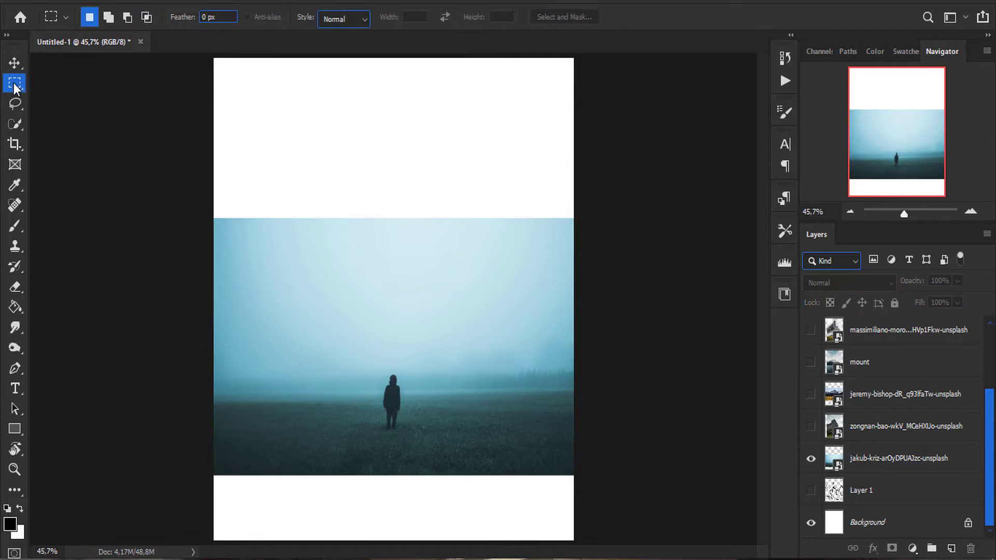
{"action": "left_click_drag", "start_coordinate": [208, 431], "coordinate": [609, 497]}
{"action": "key", "text": "v"}
{"action": "left_click_drag", "start_coordinate": [394, 511], "coordinate": [394, 540]}
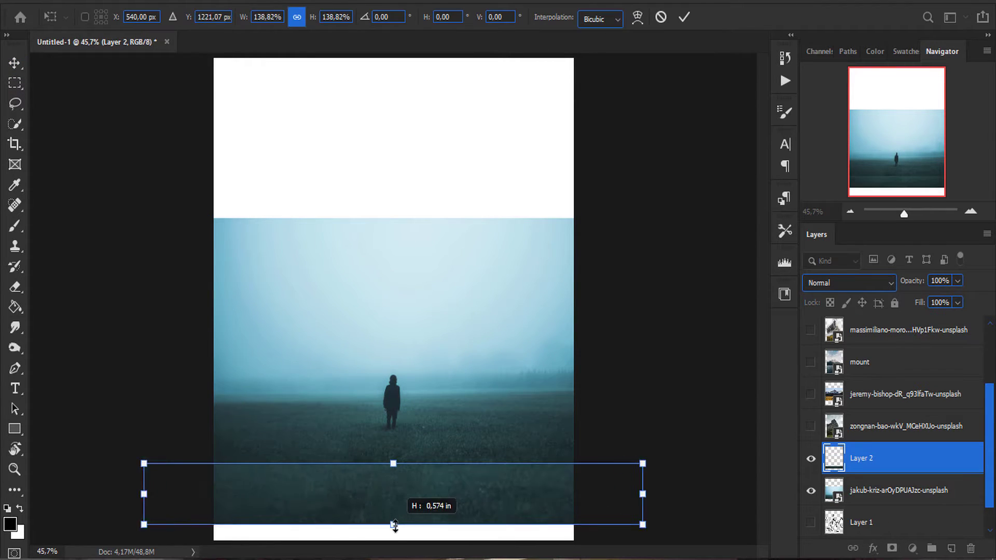
{"action": "key", "text": "Return"}
{"action": "left_click", "coordinate": [394, 463]}
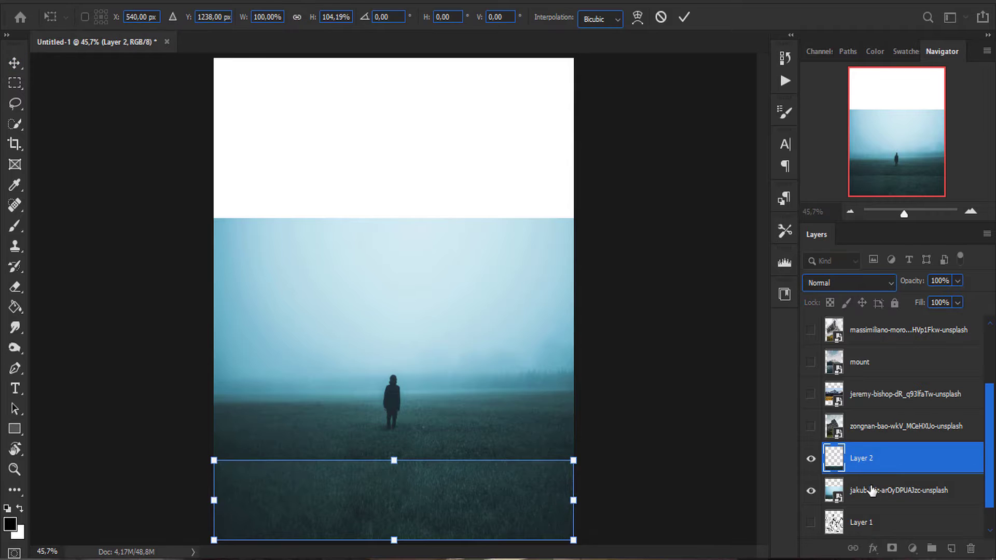
{"action": "key", "text": "Return"}
{"action": "left_click", "coordinate": [892, 548]}
- Brush the grass strip's mask to blend the seam, then select it together with the fog photo
{"action": "key", "text": "b"}
{"action": "scroll", "coordinate": [419, 445], "scroll_direction": "up", "scroll_amount": 2}
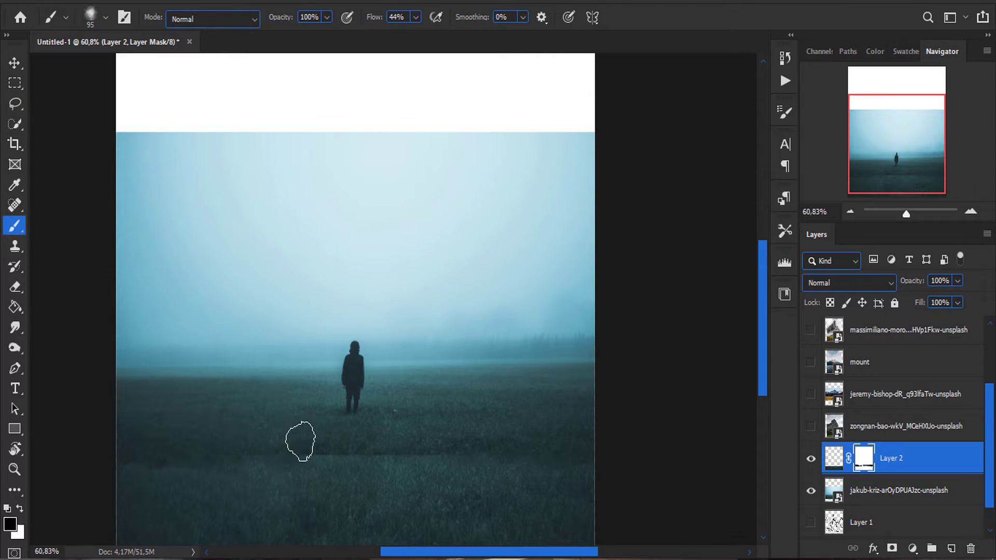
{"action": "scroll", "coordinate": [413, 487], "scroll_direction": "up", "scroll_amount": 3}
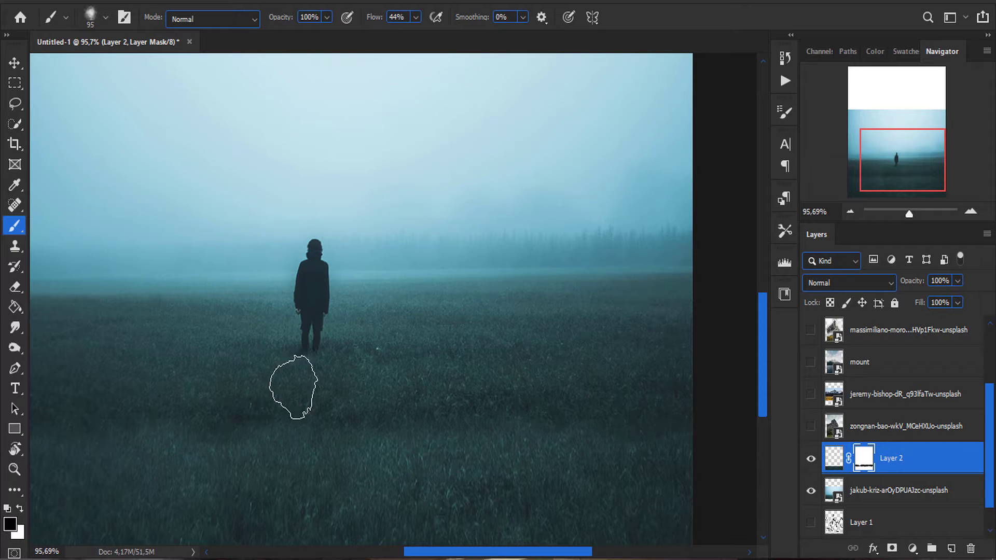
{"action": "scroll", "coordinate": [378, 404], "scroll_direction": "down", "scroll_amount": 2}
{"action": "scroll", "coordinate": [144, 329], "scroll_direction": "up", "scroll_amount": 2}
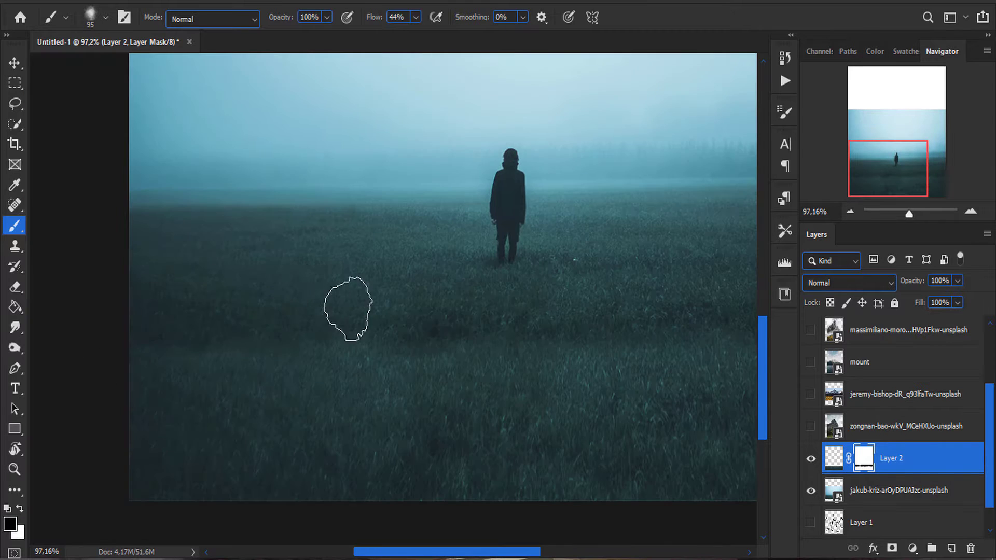
{"action": "scroll", "coordinate": [344, 320], "scroll_direction": "down", "scroll_amount": 2}
{"action": "scroll", "coordinate": [189, 311], "scroll_direction": "down", "scroll_amount": 2}
{"action": "key", "text": "v"}
{"action": "left_click", "coordinate": [890, 458], "text": "shift"}
{"action": "right_click", "coordinate": [893, 490]}
- Convert the fog photo and grass strip into one smart object, Layer 2
{"action": "left_click", "coordinate": [731, 196]}
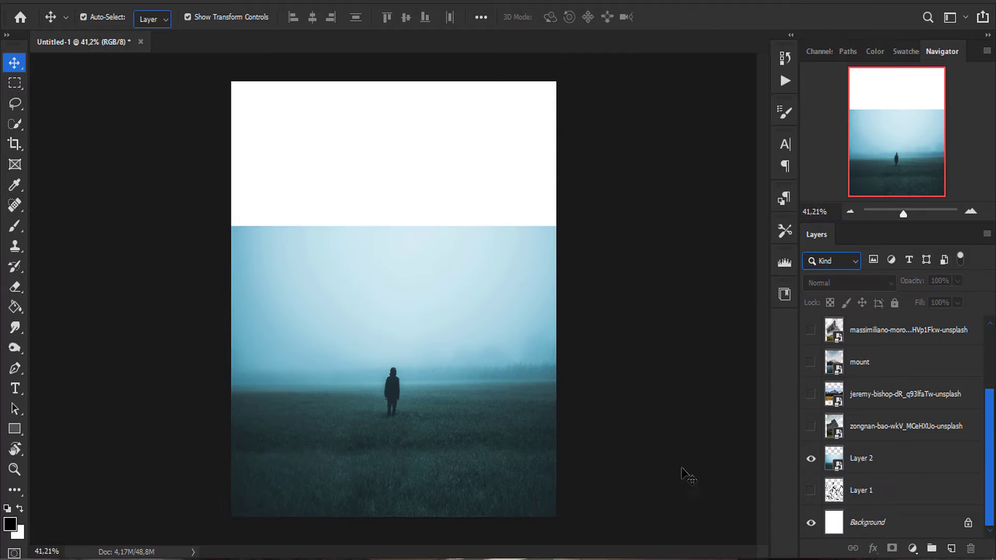
{"action": "key", "text": "alt+bracketright"}
{"action": "scroll", "coordinate": [431, 358], "scroll_direction": "up", "scroll_amount": 1}
{"action": "left_click", "coordinate": [882, 458]}
{"action": "scroll", "coordinate": [643, 406], "scroll_direction": "up", "scroll_amount": 3}
- Hide the top band of Layer 2 in its mask to remove the sky
{"action": "key", "text": "m"}
{"action": "mouse_move", "coordinate": [159, 166]}
{"action": "left_mouse_down"}
{"action": "mouse_move", "coordinate": [643, 378]}
{"action": "mouse_move", "coordinate": [621, 379]}
{"action": "left_mouse_up"}
{"action": "key", "text": "ctrl+alt+m"}
{"action": "key", "text": "ctrl+z"}
{"action": "key", "text": "alt+BackSpace"}
- Show the grey mountain photo and quick-select its peak and slopes
{"action": "left_click", "coordinate": [811, 426]}
{"action": "left_click", "coordinate": [811, 394]}
{"action": "left_click", "coordinate": [810, 330]}
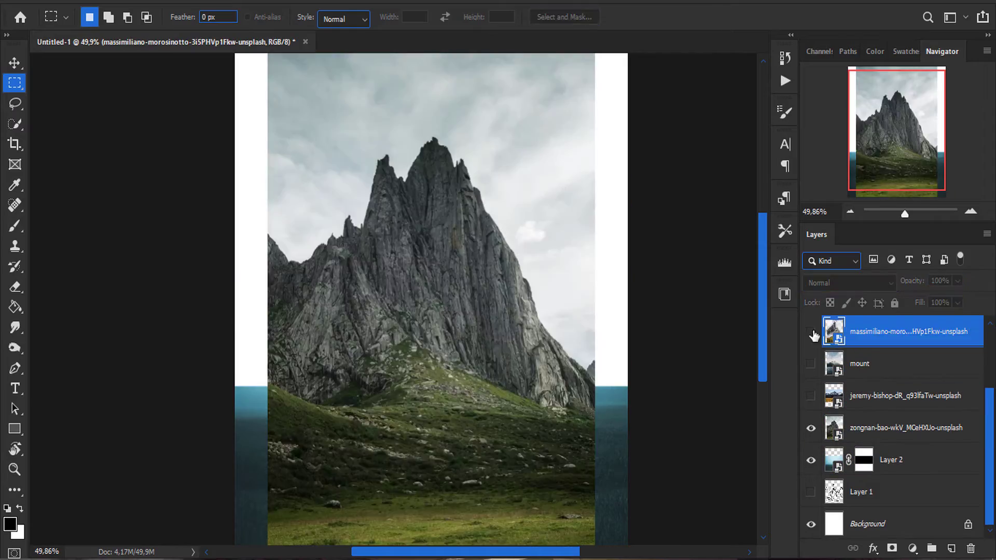
{"action": "left_click", "coordinate": [902, 427]}
{"action": "key", "text": "w"}
{"action": "left_click_drag", "start_coordinate": [456, 311], "coordinate": [331, 343]}
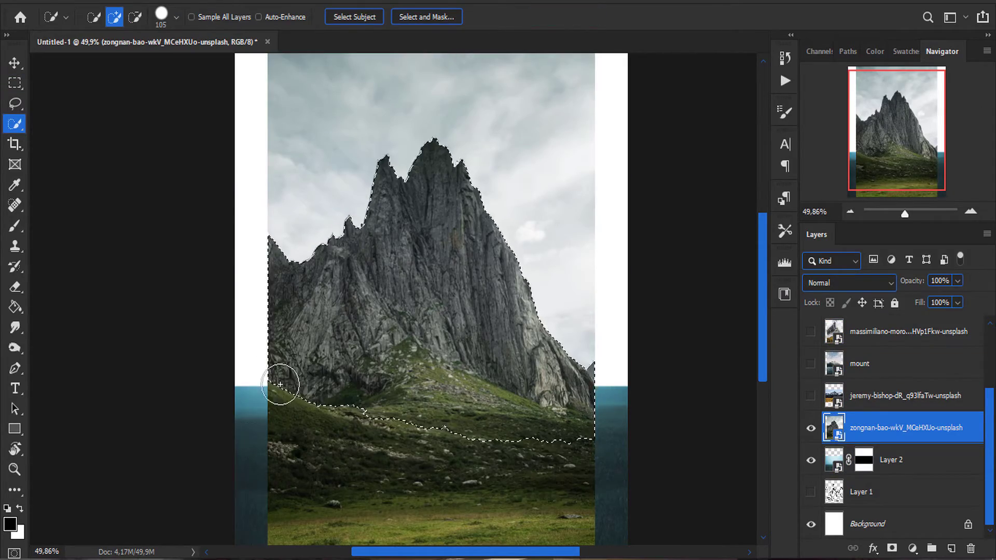
{"action": "scroll", "coordinate": [280, 384], "scroll_direction": "up", "scroll_amount": 5}
{"action": "scroll", "coordinate": [344, 222], "scroll_direction": "down", "scroll_amount": 3}
{"action": "scroll", "coordinate": [389, 193], "scroll_direction": "down", "scroll_amount": 2}
{"action": "scroll", "coordinate": [278, 196], "scroll_direction": "down", "scroll_amount": 2}
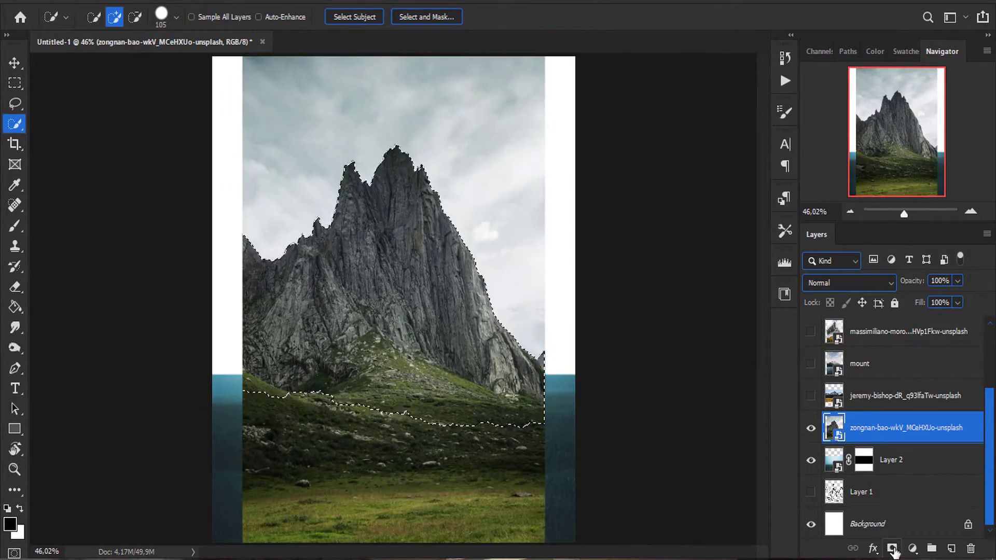
- Add a layer mask cutting out the mountain and set up a brush to refine it
{"action": "left_click", "coordinate": [893, 551]}
{"action": "key", "text": "ctrl+z"}
{"action": "scroll", "coordinate": [267, 256], "scroll_direction": "up", "scroll_amount": 2}
{"action": "scroll", "coordinate": [355, 151], "scroll_direction": "up", "scroll_amount": 3}
{"action": "scroll", "coordinate": [296, 445], "scroll_direction": "down", "scroll_amount": 1}
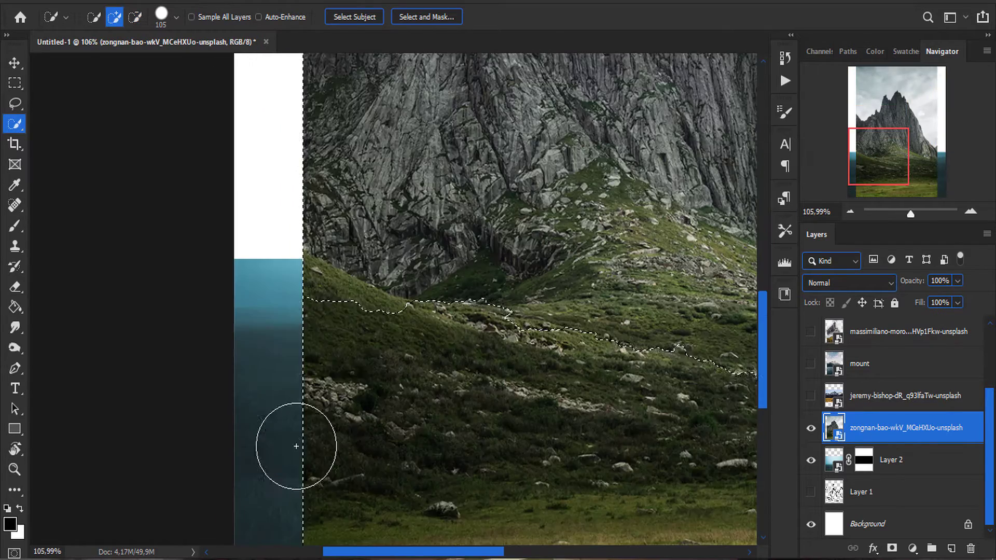
{"action": "scroll", "coordinate": [296, 446], "scroll_direction": "down", "scroll_amount": 3}
{"action": "left_click", "coordinate": [892, 549]}
{"action": "key", "text": "b"}
{"action": "right_click", "coordinate": [345, 172]}
{"action": "key", "text": "Escape"}
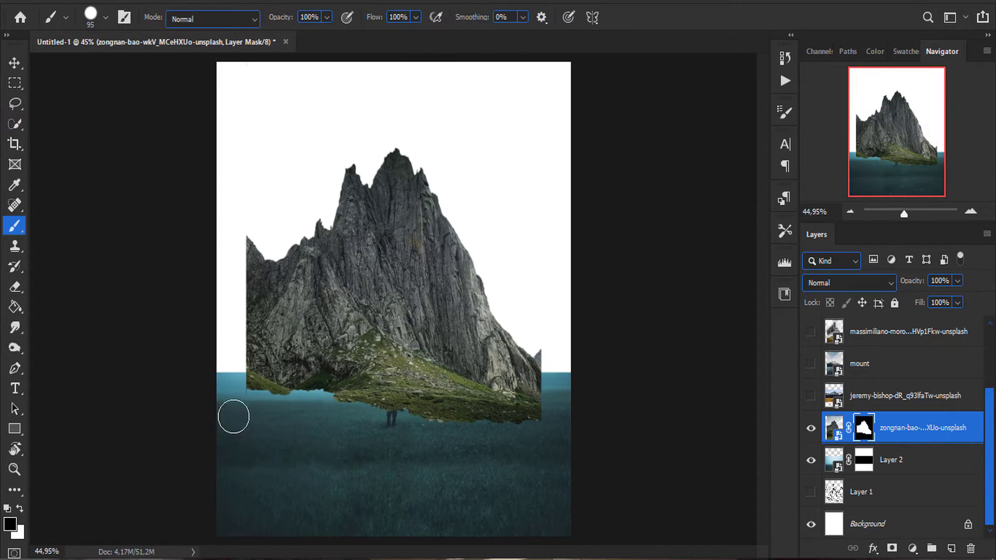
- Move the mountain beneath the fog field, shrink it leftward, and lasso an area of its mask
{"action": "key", "text": "v"}
{"action": "left_click_drag", "start_coordinate": [386, 287], "coordinate": [372, 279]}
{"action": "key", "text": "ctrl+bracketleft"}
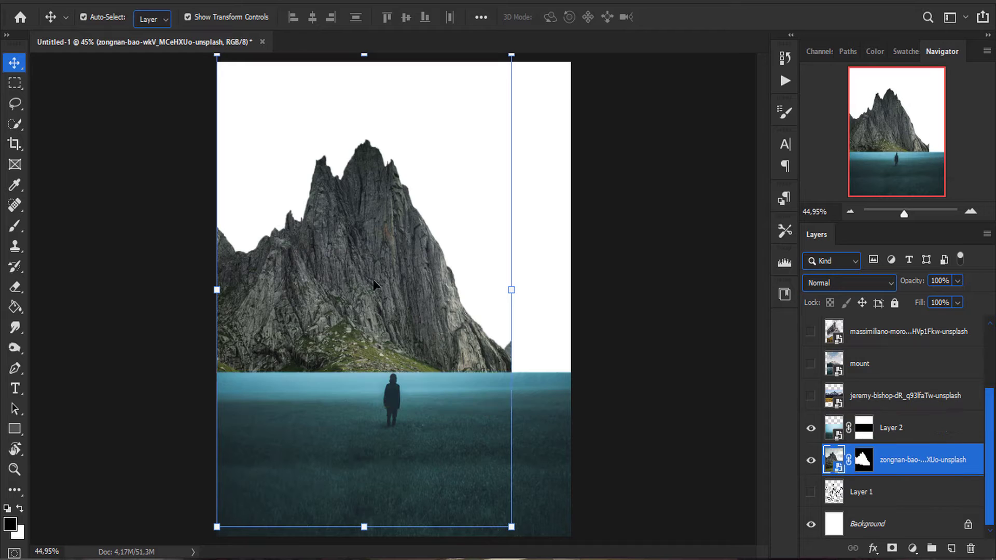
{"action": "left_click_drag", "start_coordinate": [528, 527], "coordinate": [460, 474]}
{"action": "left_click", "coordinate": [683, 16]}
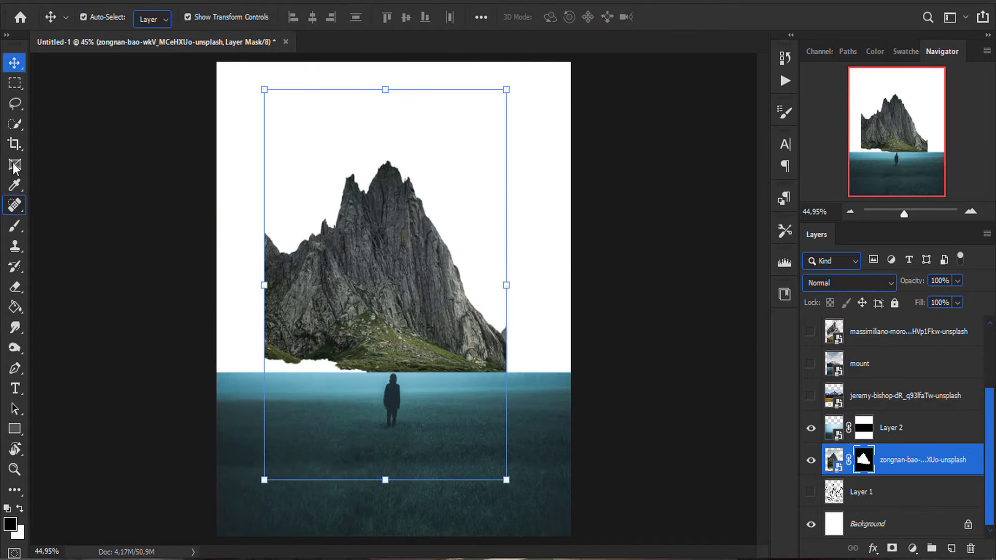
{"action": "left_click", "coordinate": [863, 460]}
{"action": "scroll", "coordinate": [290, 291], "scroll_direction": "up", "scroll_amount": 4}
{"action": "key", "text": "l"}
{"action": "left_click_drag", "start_coordinate": [300, 217], "coordinate": [239, 372]}
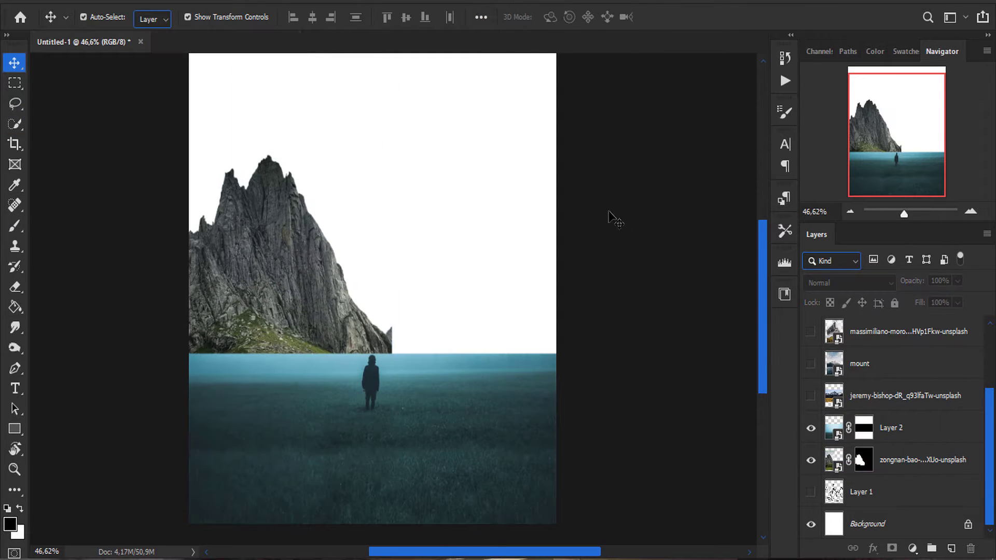
- Add a Color Balance adjustment pushing the shadows toward blue
{"action": "left_click", "coordinate": [912, 548]}
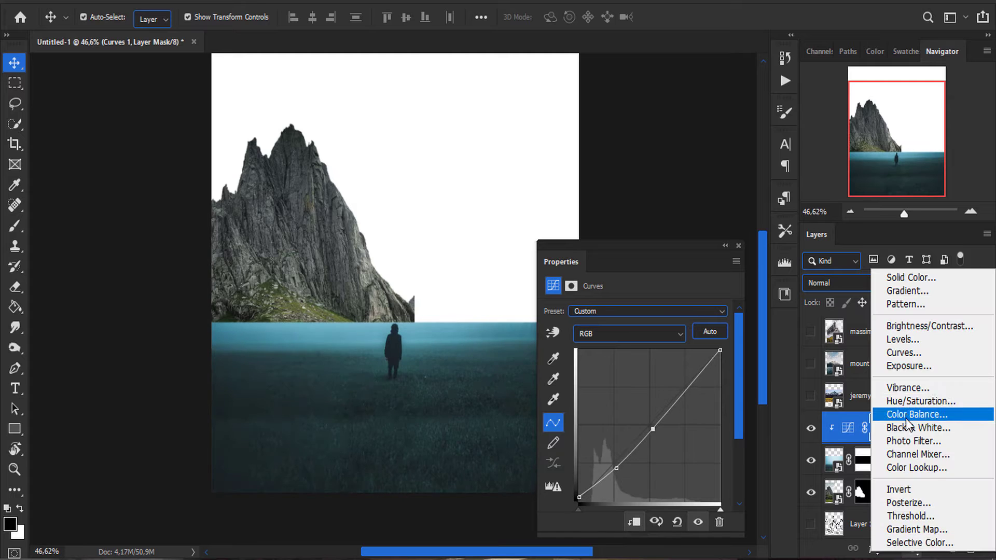
{"action": "left_click", "coordinate": [913, 351]}
{"action": "left_click", "coordinate": [617, 314]}
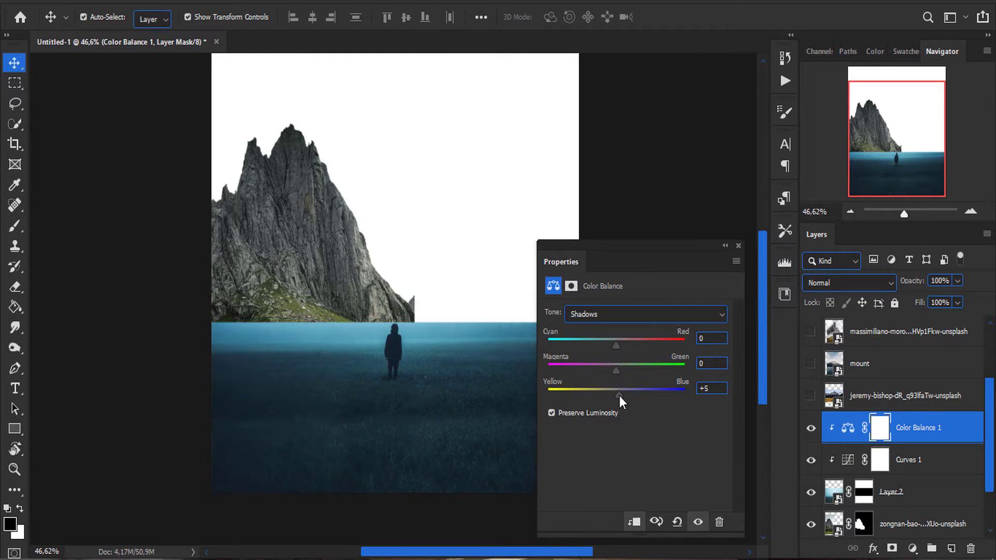
{"action": "left_click_drag", "start_coordinate": [616, 346], "coordinate": [612, 347]}
{"action": "left_click", "coordinate": [913, 491]}
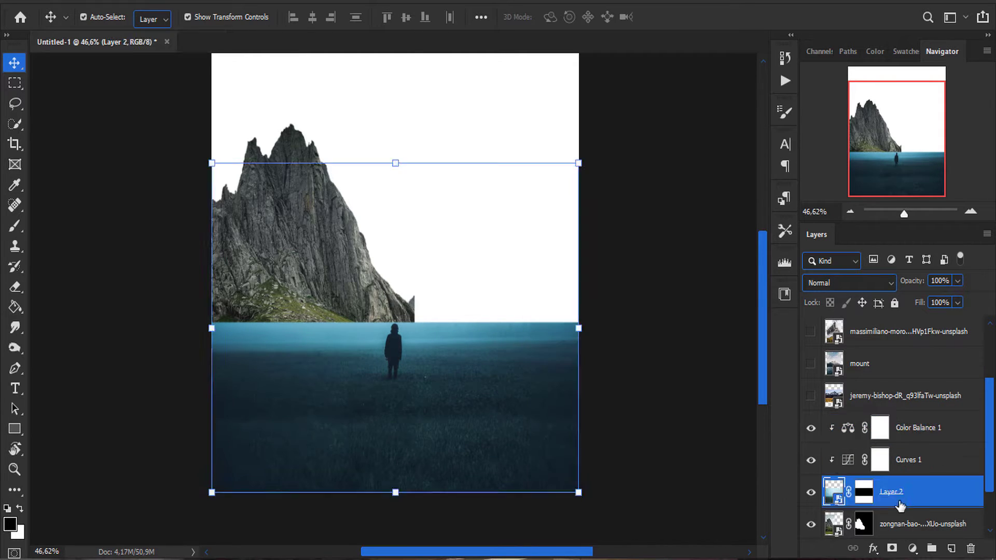
- Add a clipped Curves layer darkening the mountain and cooling it, then add Selective Color
{"action": "left_click", "coordinate": [912, 548]}
{"action": "left_click", "coordinate": [904, 353]}
{"action": "key", "text": "ctrl+alt+g"}
{"action": "left_click_drag", "start_coordinate": [618, 460], "coordinate": [619, 467]}
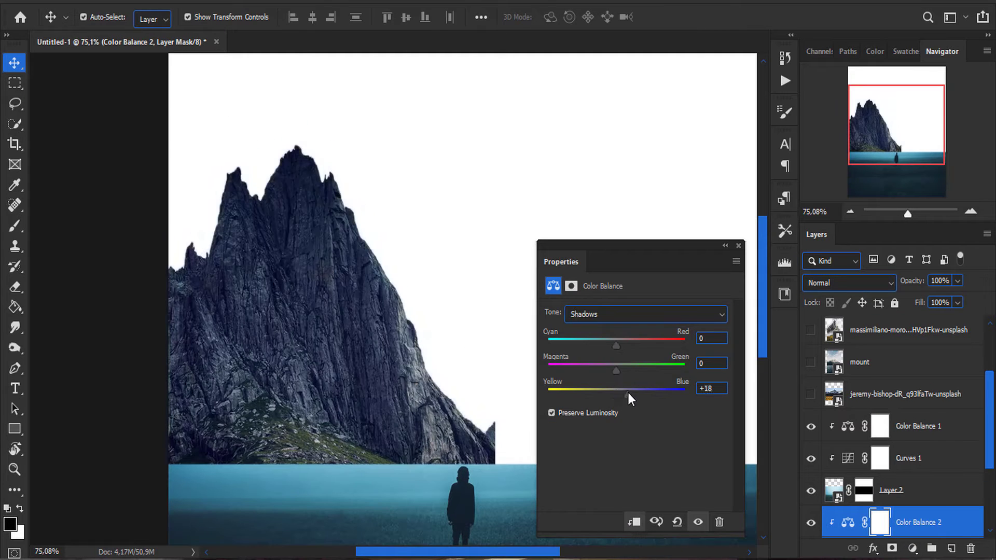
{"action": "left_click_drag", "start_coordinate": [627, 394], "coordinate": [620, 395]}
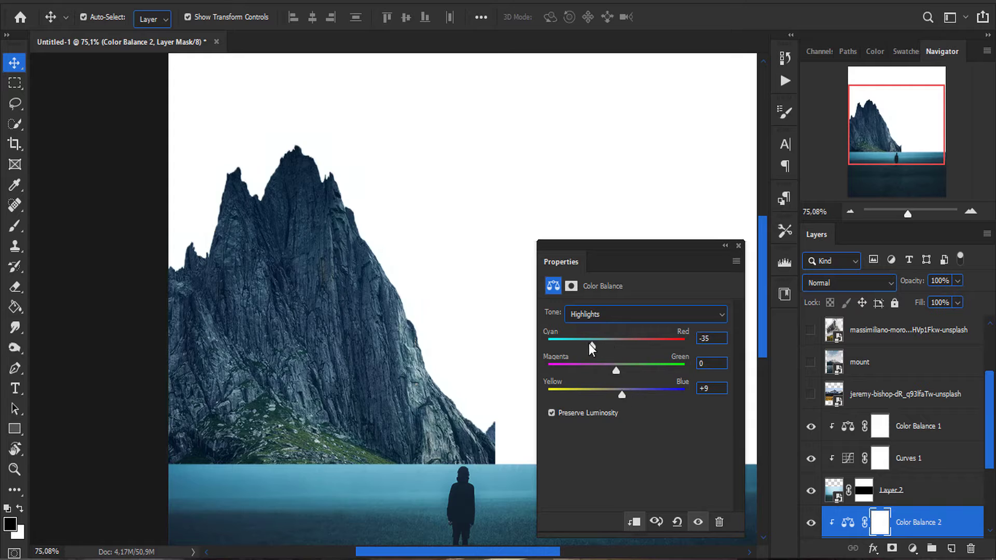
{"action": "left_click_drag", "start_coordinate": [591, 346], "coordinate": [614, 348]}
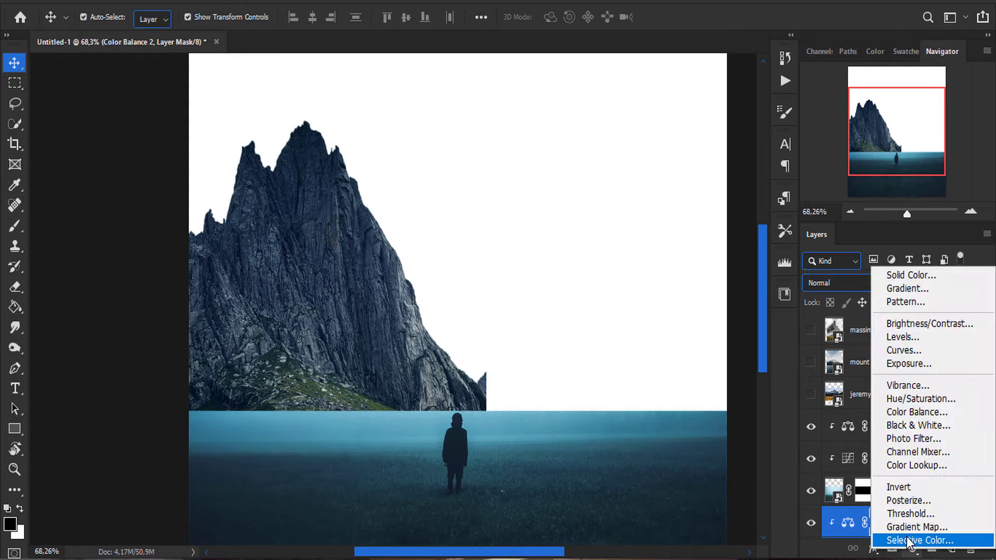
{"action": "left_click", "coordinate": [907, 540]}
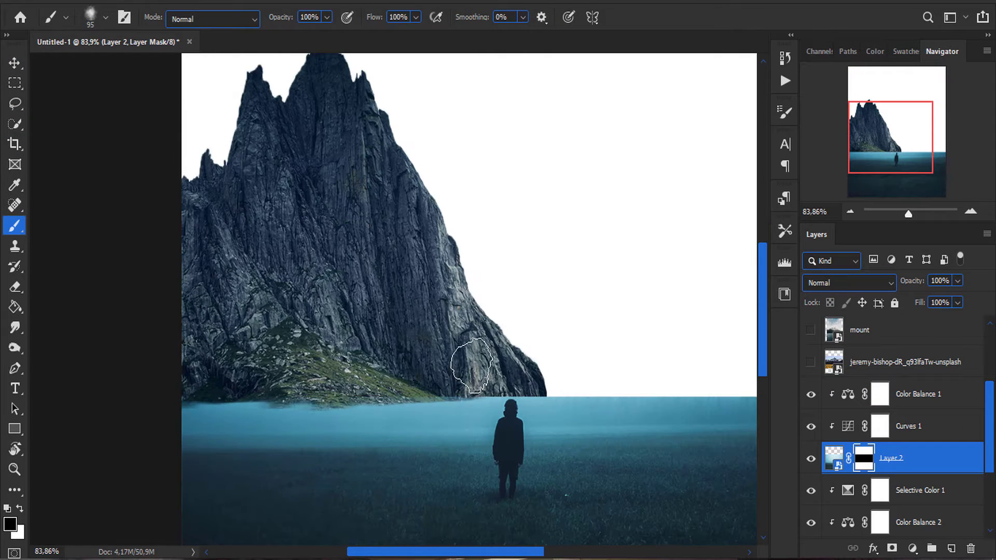
- Fit the composite in view, pick a large soft round brush, and add an empty paint layer
{"action": "key", "text": "ctrl+0"}
{"action": "scroll", "coordinate": [883, 456], "scroll_direction": "down", "scroll_amount": 1}
{"action": "scroll", "coordinate": [883, 469], "scroll_direction": "down", "scroll_amount": 2}
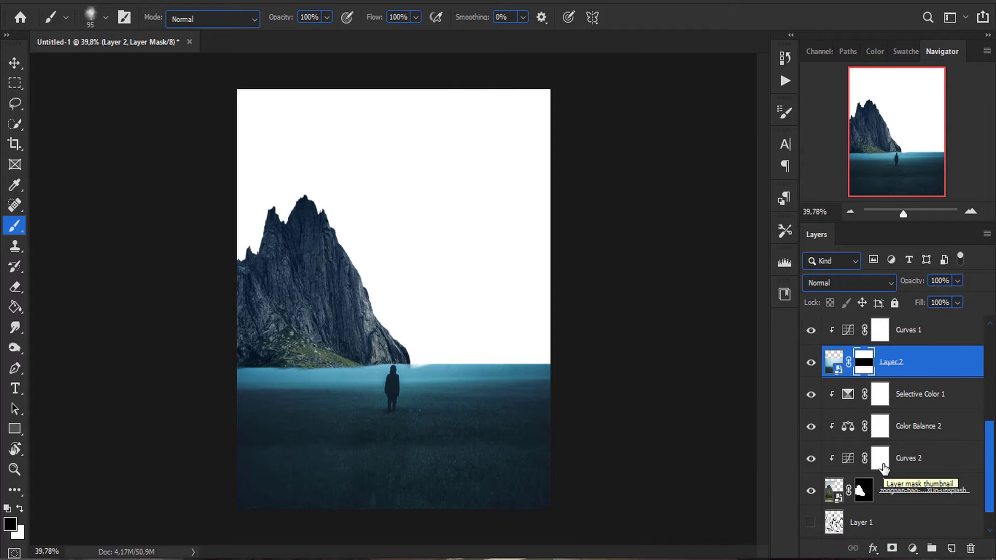
{"action": "right_click", "coordinate": [403, 285]}
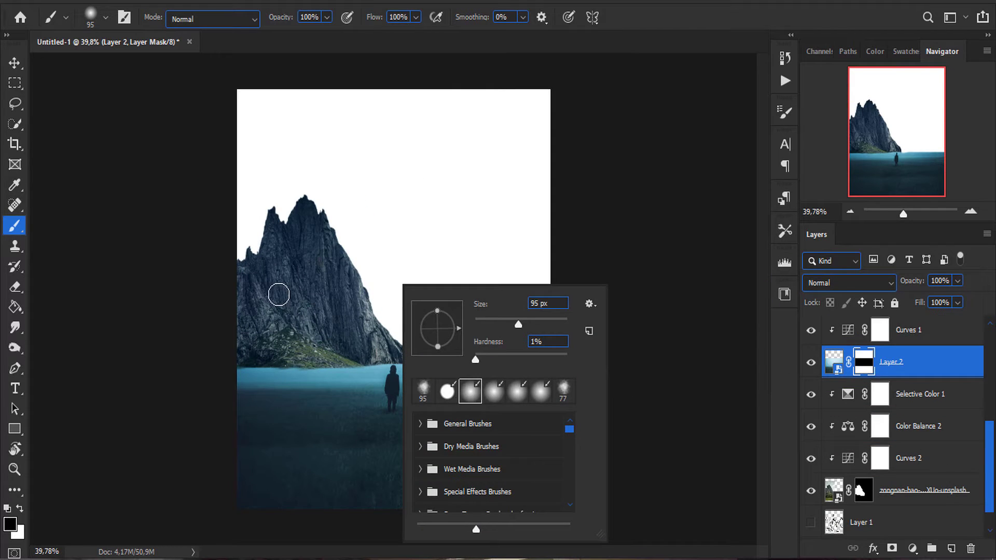
{"action": "double_click", "coordinate": [543, 398]}
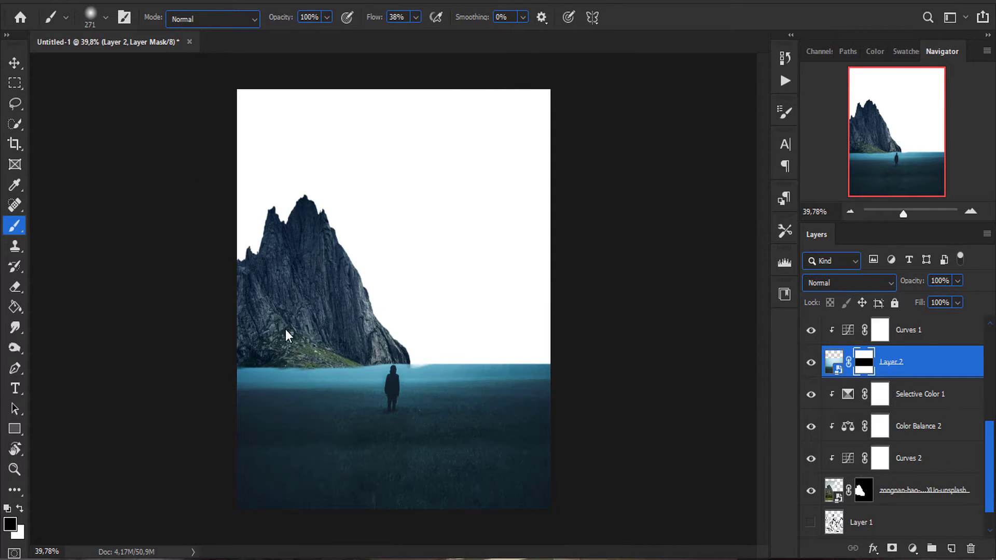
{"action": "left_click", "coordinate": [14, 532]}
{"action": "left_click", "coordinate": [651, 193]}
{"action": "left_click", "coordinate": [840, 149]}
{"action": "key", "text": "ctrl+shift+alt+n"}
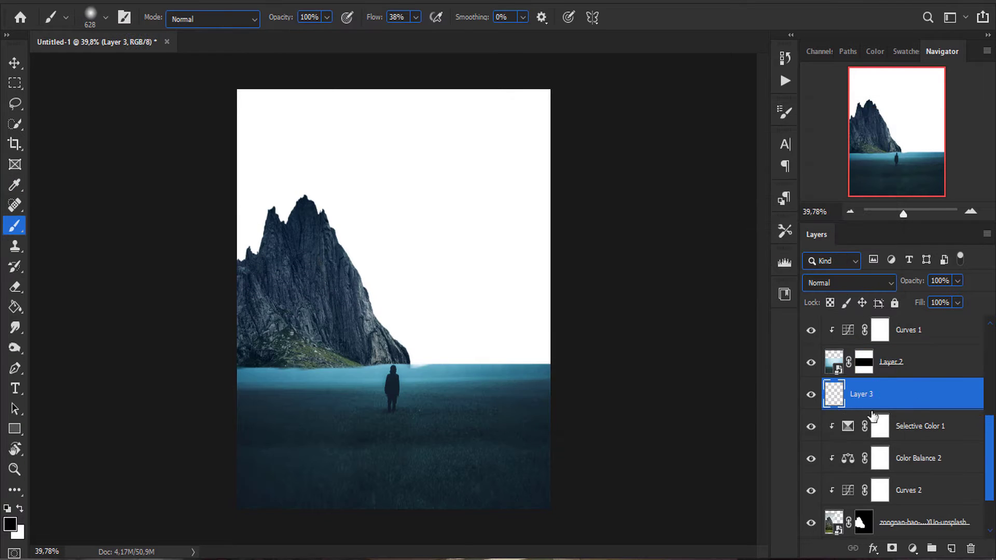
- Paint sampled light blue over the left mountain and horizon on a clipped layer at 80% opacity
{"action": "left_click", "coordinate": [871, 411], "text": "alt"}
{"action": "key", "text": "x"}
{"action": "mouse_move", "coordinate": [200, 445]}
{"action": "left_mouse_down"}
{"action": "mouse_move", "coordinate": [191, 382]}
{"action": "mouse_move", "coordinate": [382, 345]}
{"action": "mouse_move", "coordinate": [290, 243]}
{"action": "left_mouse_up"}
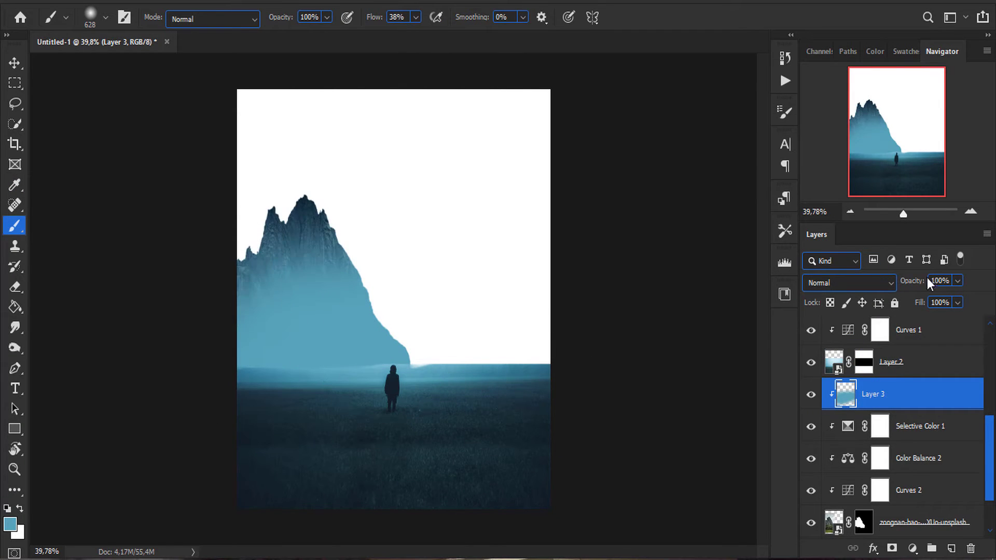
{"action": "left_click", "coordinate": [930, 280]}
{"action": "type", "text": "80"}
{"action": "key", "text": "Return"}
{"action": "left_click_drag", "start_coordinate": [353, 398], "coordinate": [434, 418]}
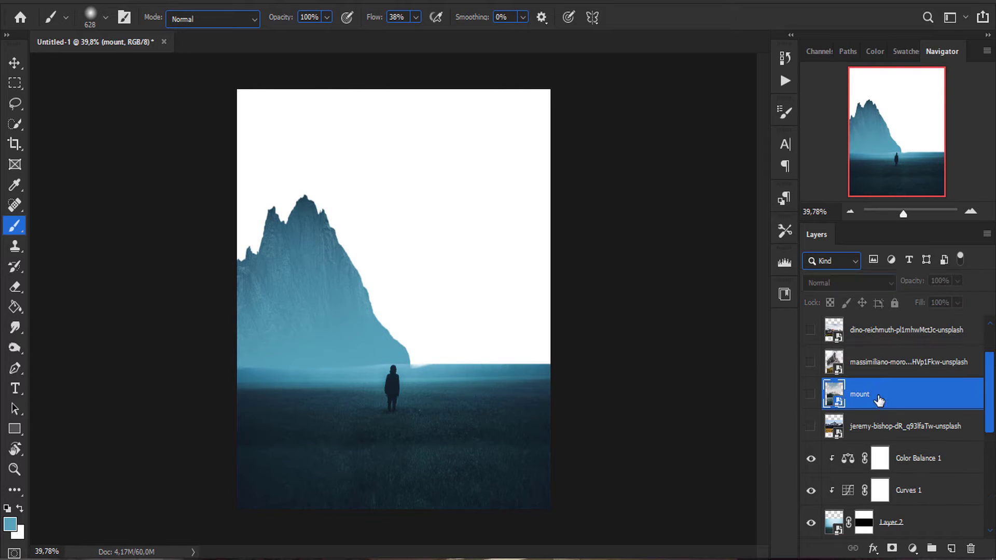
{"action": "left_click", "coordinate": [811, 362]}
- Lasso-select the rocky peak together with its surrounding clouds
{"action": "key", "text": "w"}
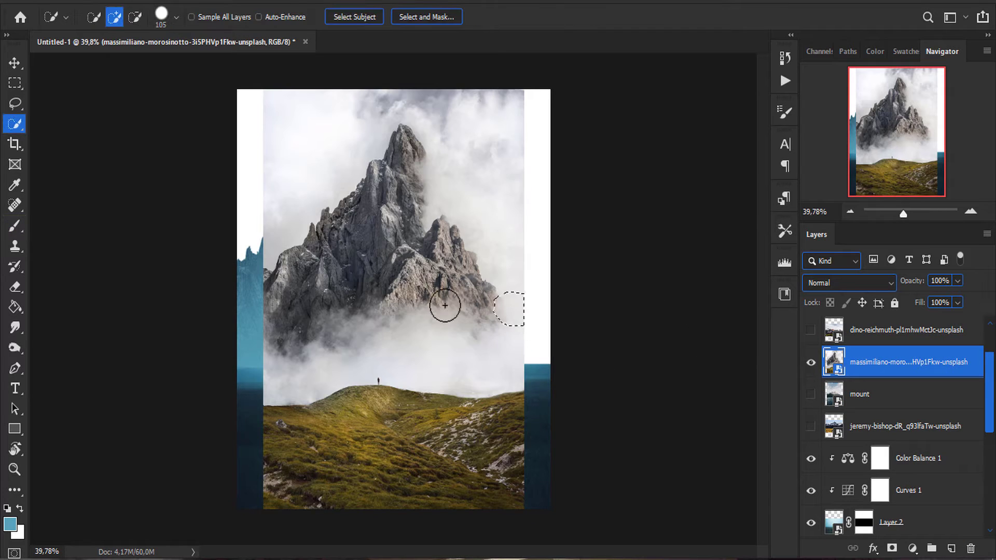
{"action": "scroll", "coordinate": [436, 253], "scroll_direction": "up", "scroll_amount": 3}
{"action": "key", "text": "l"}
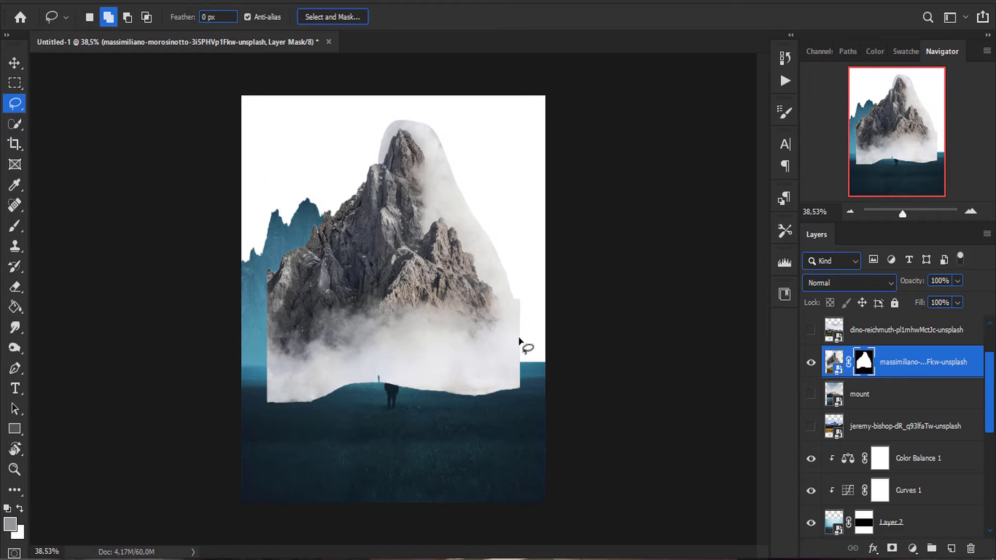
{"action": "left_click_drag", "start_coordinate": [907, 356], "coordinate": [889, 478]}
- Shrink the masked peak and move it to the right edge of the canvas
{"action": "key", "text": "v"}
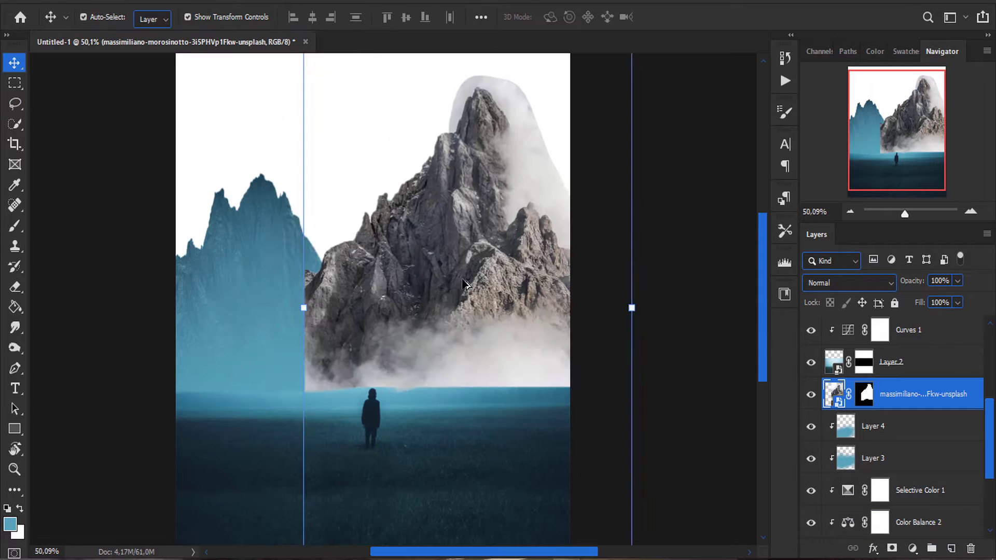
{"action": "mouse_move", "coordinate": [449, 200]}
{"action": "left_mouse_down"}
{"action": "mouse_move", "coordinate": [413, 197]}
{"action": "mouse_move", "coordinate": [472, 205]}
{"action": "left_mouse_up"}
{"action": "left_click_drag", "start_coordinate": [394, 311], "coordinate": [534, 337]}
{"action": "key", "text": "Return"}
{"action": "left_click", "coordinate": [905, 384], "text": "shift"}
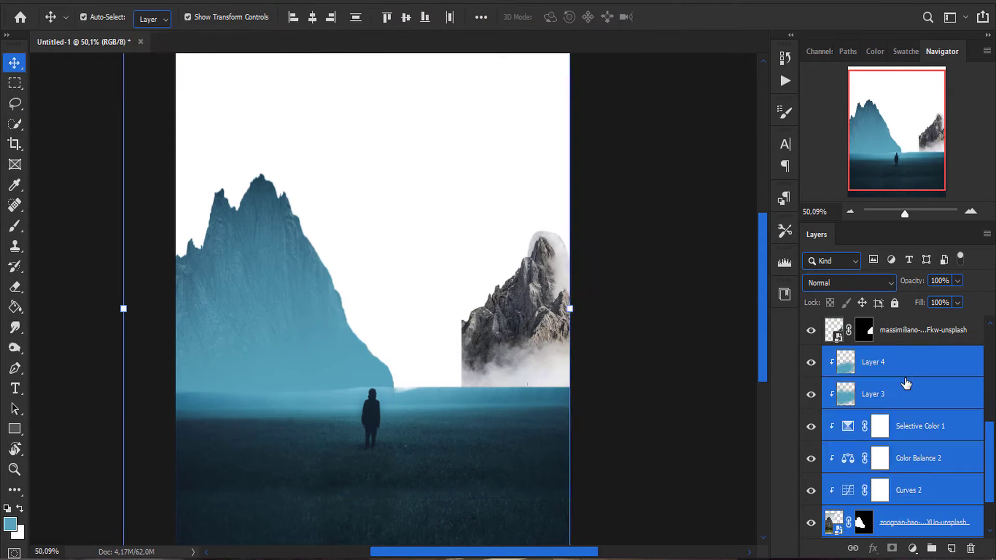
{"action": "left_click", "coordinate": [605, 344]}
- Lasso the leftover photo edge beside the peak and hide it in the mask
{"action": "left_click", "coordinate": [513, 322]}
{"action": "scroll", "coordinate": [514, 322], "scroll_direction": "up", "scroll_amount": 2}
{"action": "key", "text": "l"}
{"action": "scroll", "coordinate": [467, 259], "scroll_direction": "up", "scroll_amount": 2}
{"action": "left_click_drag", "start_coordinate": [413, 183], "coordinate": [375, 327]}
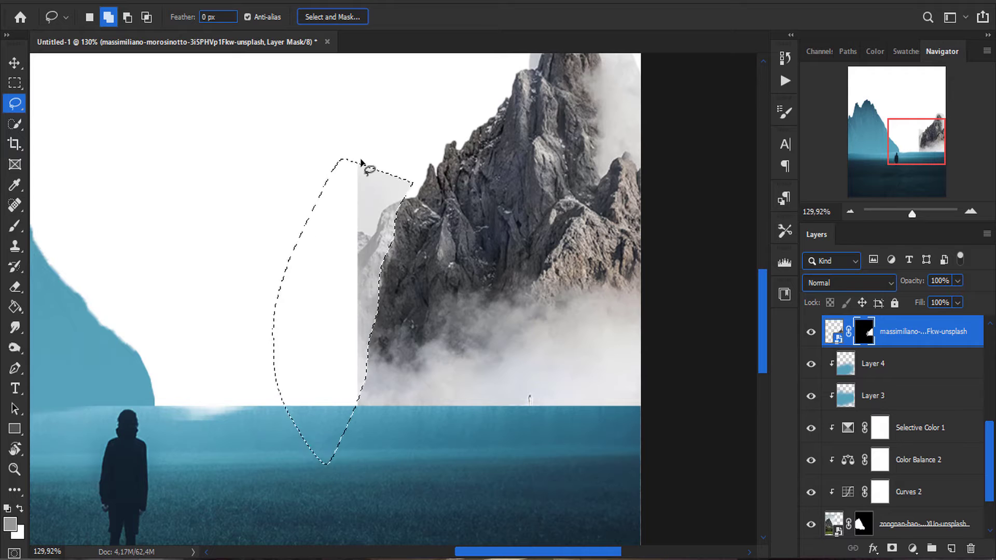
{"action": "left_click_drag", "start_coordinate": [361, 162], "coordinate": [340, 160]}
{"action": "key", "text": "Delete"}
{"action": "key", "text": "ctrl+d"}
- Adjust the black brush, then add a Curves layer brightening the rocky peak
{"action": "key", "text": "b"}
{"action": "right_click", "coordinate": [458, 231]}
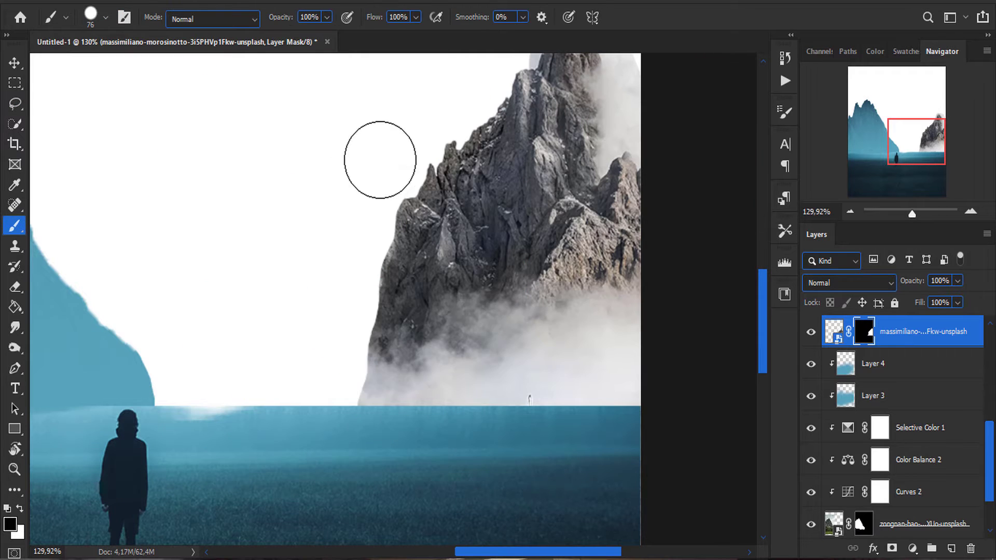
{"action": "right_click", "coordinate": [318, 275]}
{"action": "left_click", "coordinate": [14, 63]}
{"action": "scroll", "coordinate": [311, 259], "scroll_direction": "down", "scroll_amount": 3}
{"action": "left_click", "coordinate": [911, 548]}
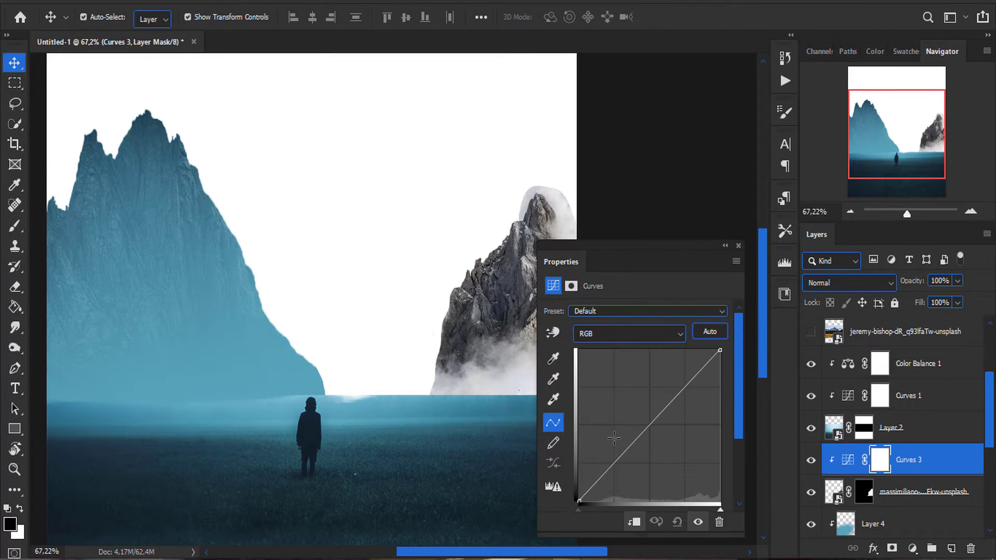
{"action": "left_click_drag", "start_coordinate": [619, 449], "coordinate": [619, 468]}
{"action": "left_click_drag", "start_coordinate": [657, 432], "coordinate": [654, 409]}
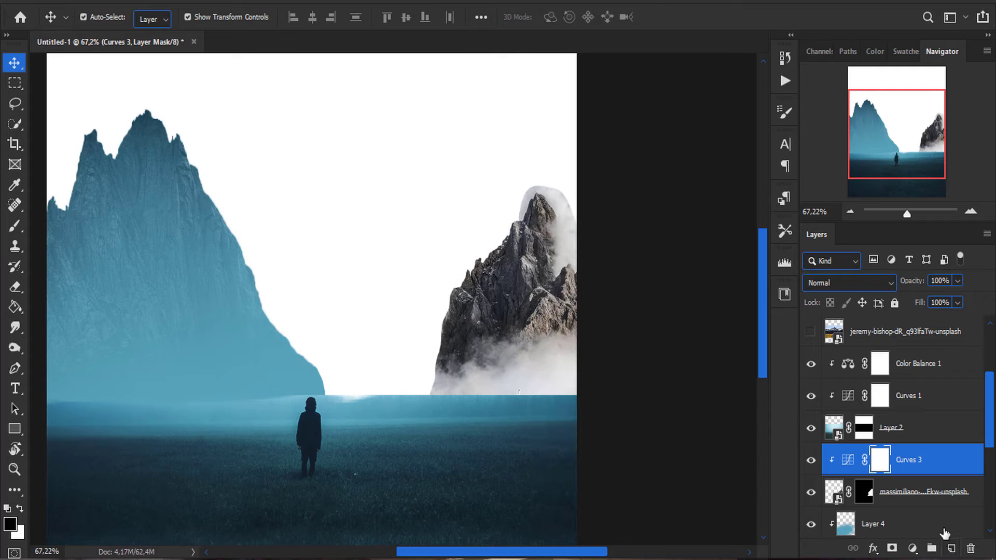
- Add a clipped Color Balance layer shifting the peak's highlights toward cyan
{"action": "left_click", "coordinate": [912, 548]}
{"action": "left_click", "coordinate": [903, 410]}
{"action": "scroll", "coordinate": [632, 435], "scroll_direction": "up", "scroll_amount": 3}
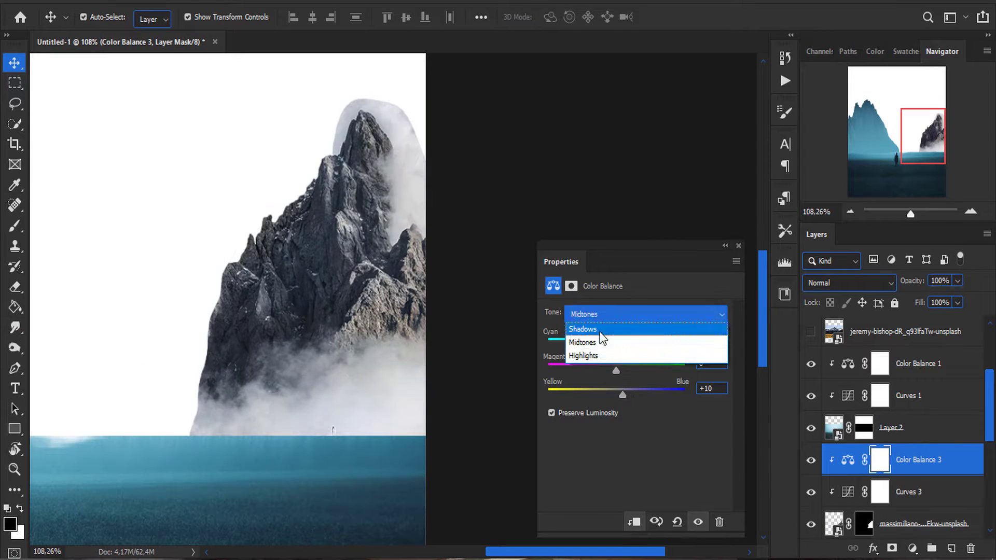
{"action": "left_click", "coordinate": [599, 329]}
{"action": "left_click", "coordinate": [645, 314]}
{"action": "left_click", "coordinate": [584, 355]}
{"action": "left_click_drag", "start_coordinate": [615, 344], "coordinate": [596, 345]}
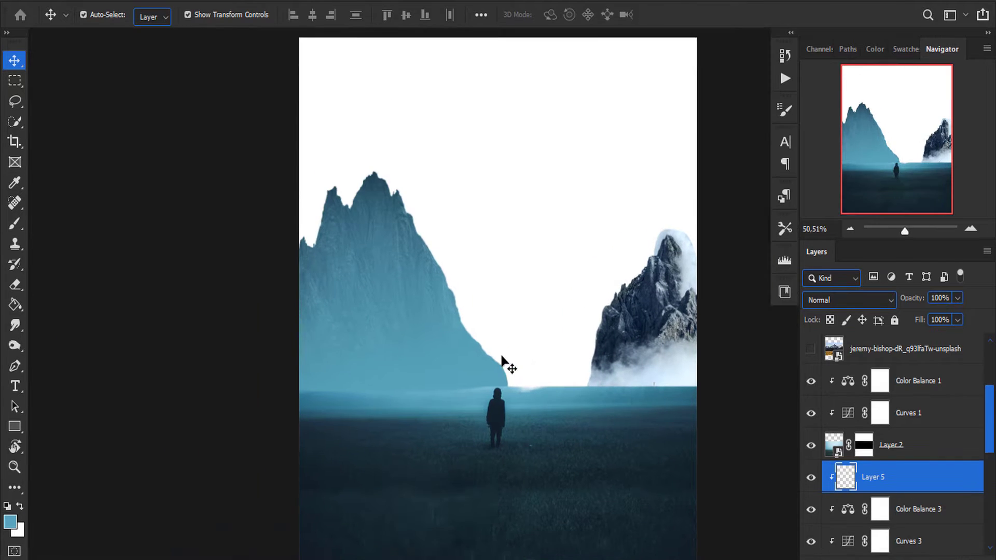
- Paint blue over the right-hand peak, then paint black on Layer 2's mask to blend the horizon
{"action": "key", "text": "b"}
{"action": "left_click_drag", "start_coordinate": [524, 334], "coordinate": [560, 269]}
{"action": "left_click_drag", "start_coordinate": [929, 285], "coordinate": [915, 285]}
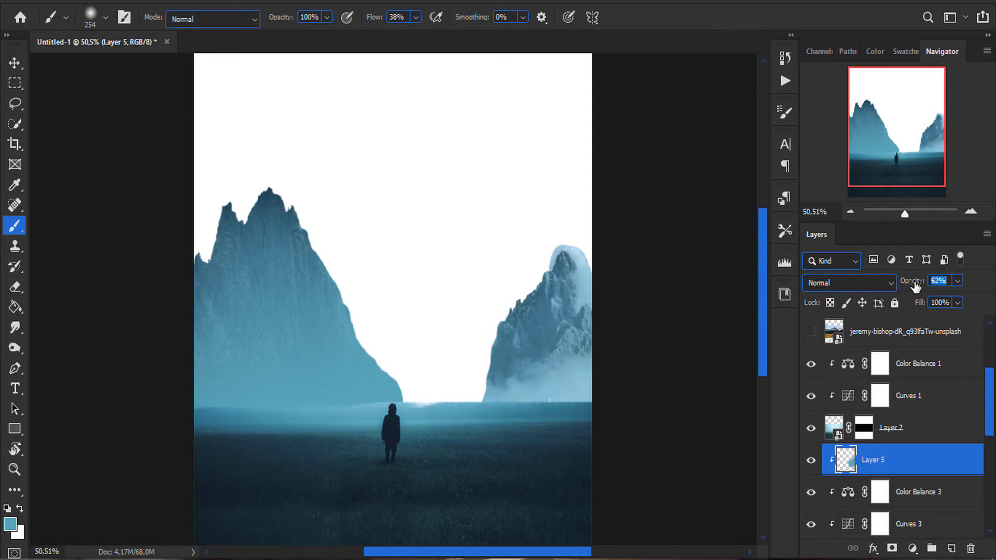
{"action": "left_click", "coordinate": [864, 427]}
{"action": "key", "text": "d"}
{"action": "scroll", "coordinate": [596, 415], "scroll_direction": "up", "scroll_amount": 3}
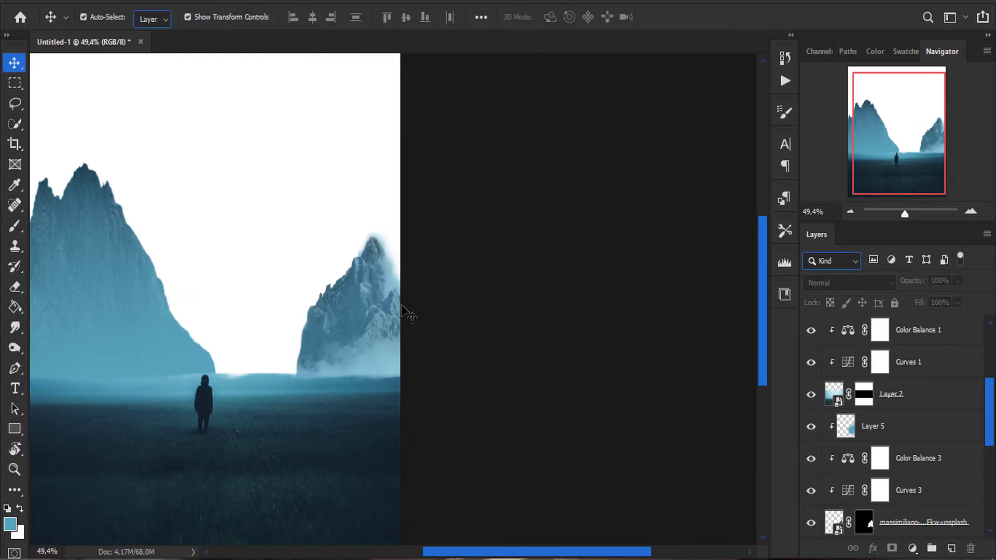
{"action": "key", "text": "ctrl+0"}
- Show the jeremy-bishop snowy mountain photo and mask it to just the mountains with Quick Select
{"action": "scroll", "coordinate": [881, 430], "scroll_direction": "up", "scroll_amount": 2}
{"action": "left_click", "coordinate": [880, 427]}
{"action": "left_click", "coordinate": [810, 426]}
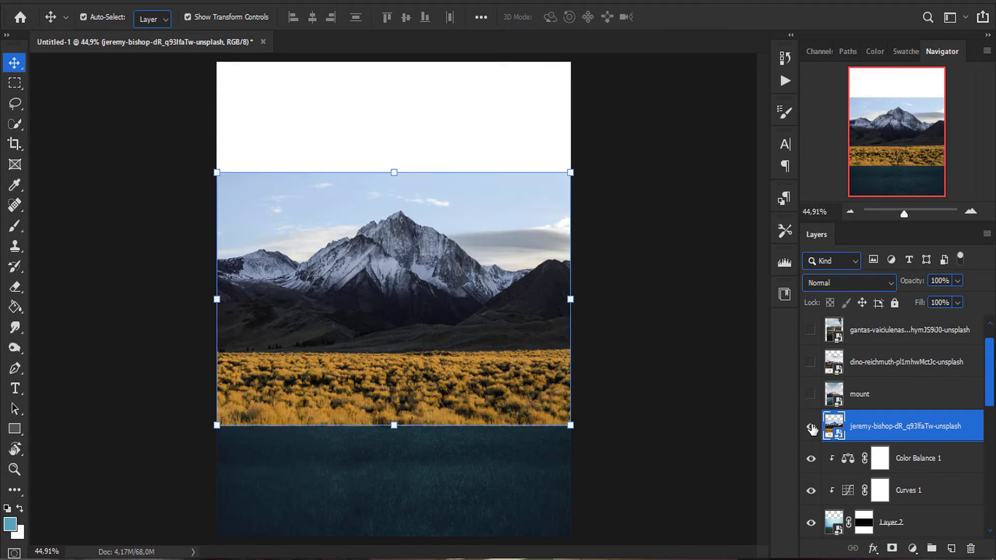
{"action": "left_click", "coordinate": [810, 426]}
{"action": "left_click", "coordinate": [15, 123]}
{"action": "scroll", "coordinate": [319, 271], "scroll_direction": "up", "scroll_amount": 3}
{"action": "left_click_drag", "start_coordinate": [318, 271], "coordinate": [378, 320]}
{"action": "scroll", "coordinate": [312, 300], "scroll_direction": "down", "scroll_amount": 1}
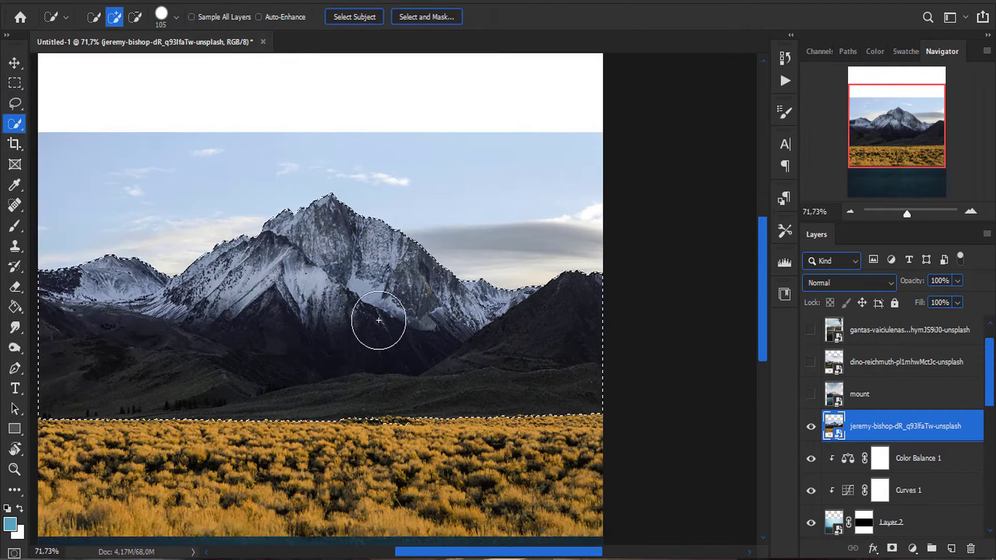
{"action": "left_click", "coordinate": [891, 548]}
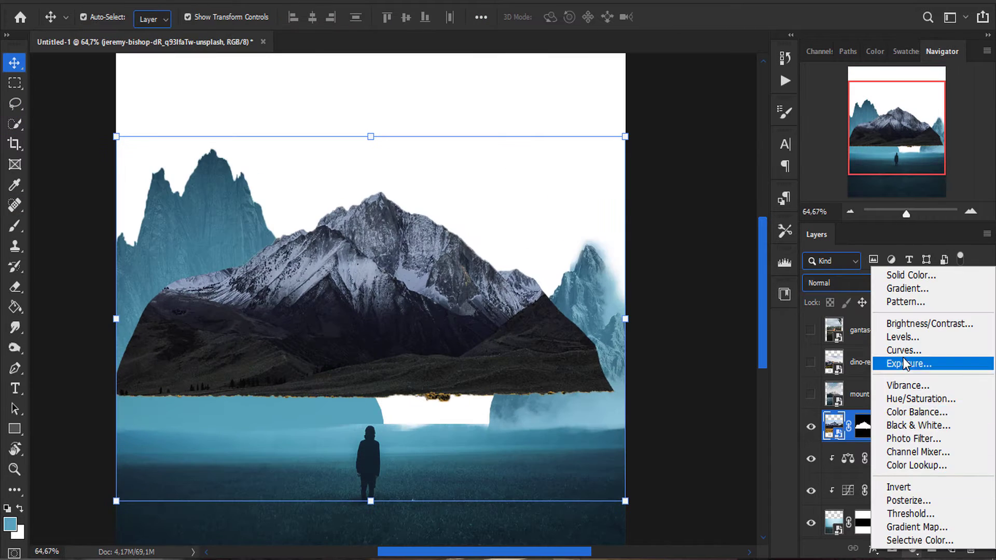
- Add clipped Curves and Color Balance to the snowy mountain and move its layers below zongnan
{"action": "left_click", "coordinate": [877, 348]}
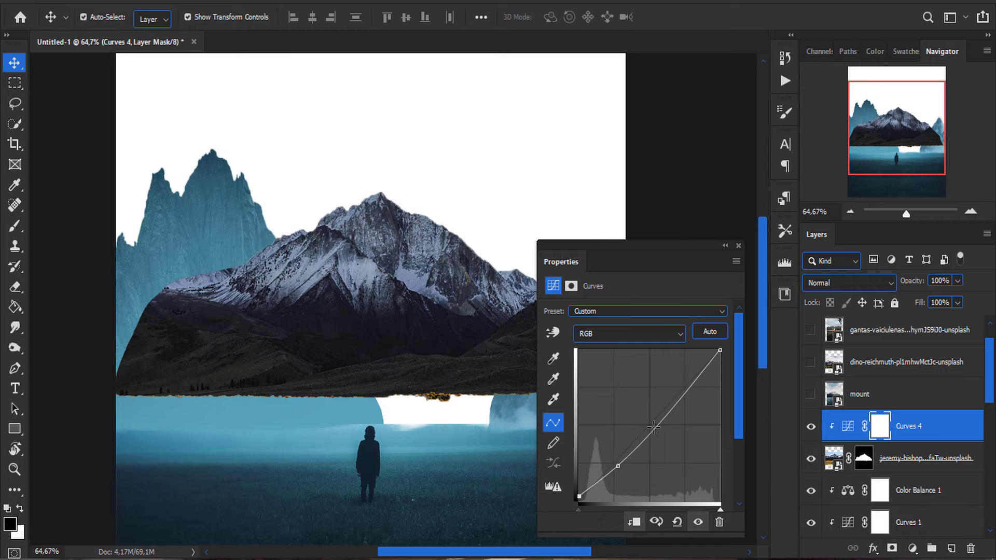
{"action": "left_click", "coordinate": [912, 548]}
{"action": "left_click", "coordinate": [605, 313]}
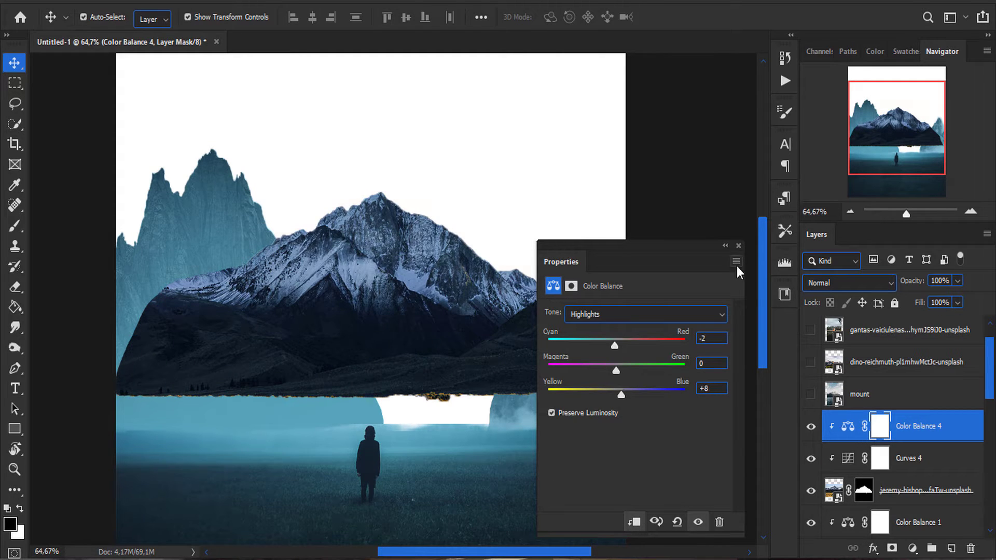
{"action": "left_click", "coordinate": [738, 245]}
{"action": "mouse_move", "coordinate": [911, 426]}
{"action": "left_mouse_down"}
{"action": "mouse_move", "coordinate": [879, 547]}
{"action": "mouse_move", "coordinate": [881, 506]}
{"action": "left_mouse_up"}
{"action": "scroll", "coordinate": [672, 332], "scroll_direction": "up", "scroll_amount": 1}
- Shrink the snowy mountain to about 40% and lower it behind the figure
{"action": "key", "text": "b"}
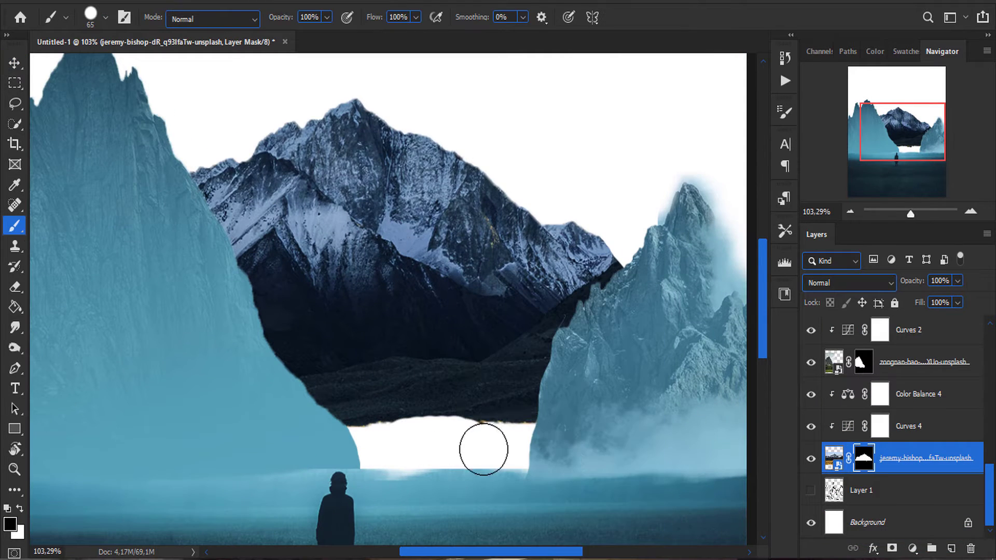
{"action": "key", "text": "v"}
{"action": "left_click_drag", "start_coordinate": [641, 124], "coordinate": [467, 238]}
{"action": "left_click_drag", "start_coordinate": [347, 425], "coordinate": [382, 408]}
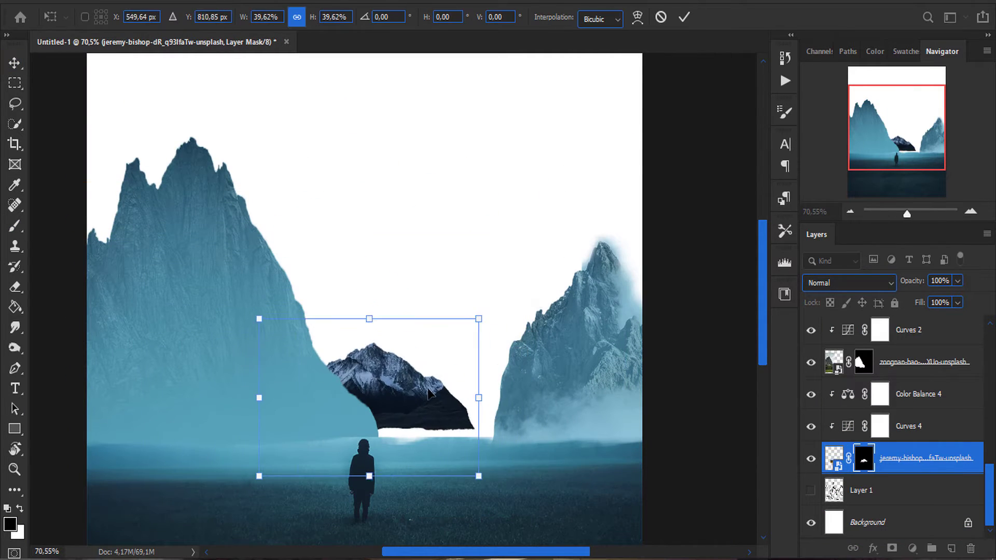
{"action": "key", "text": "Return"}
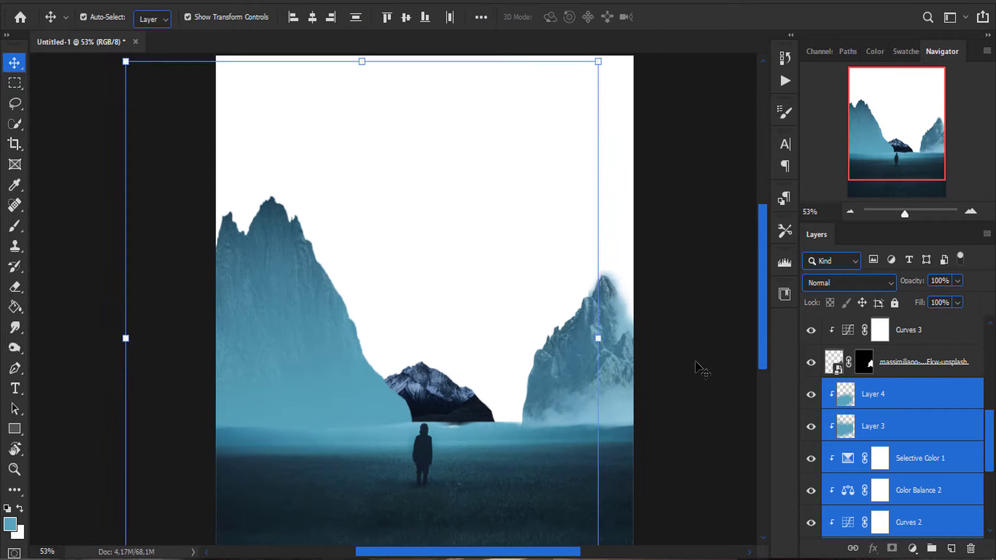
{"action": "left_click", "coordinate": [918, 469]}
{"action": "left_click_drag", "start_coordinate": [497, 346], "coordinate": [487, 356]}
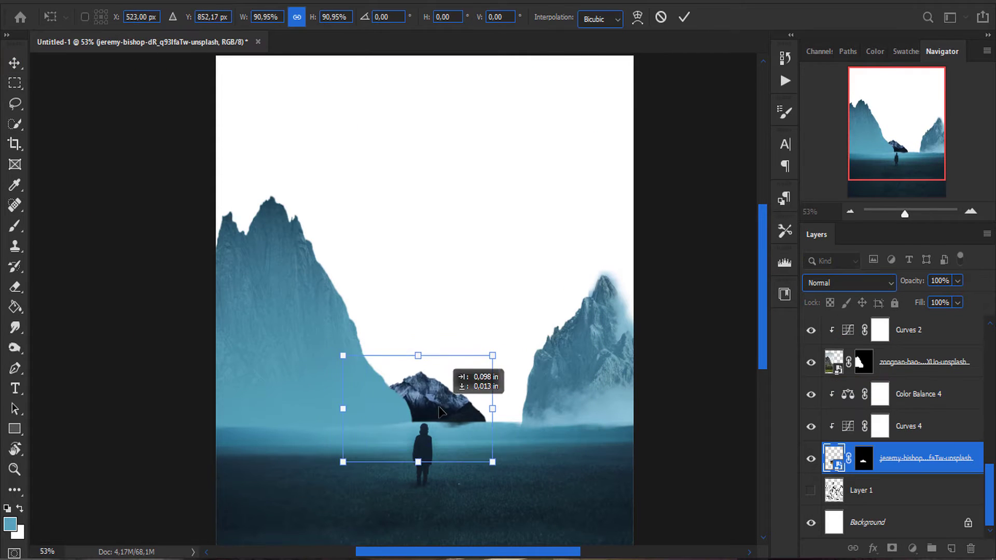
{"action": "key", "text": "Return"}
- Add a clipped Layer 6 over the snowy mountain and brush blue haze onto it
{"action": "left_click", "coordinate": [924, 407]}
{"action": "key", "text": "ctrl+shift+alt+n"}
{"action": "scroll", "coordinate": [457, 407], "scroll_direction": "right", "scroll_amount": 2}
{"action": "key", "text": "b"}
{"action": "key", "text": "d"}
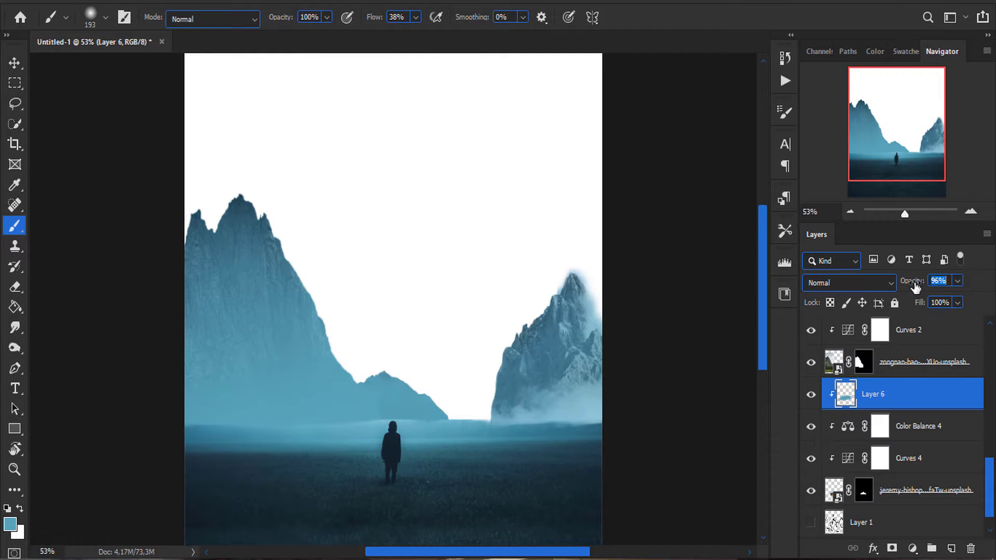
{"action": "left_click_drag", "start_coordinate": [915, 287], "coordinate": [910, 287]}
{"action": "scroll", "coordinate": [881, 461], "scroll_direction": "up", "scroll_amount": 3}
{"action": "key", "text": "alt+bracketright"}
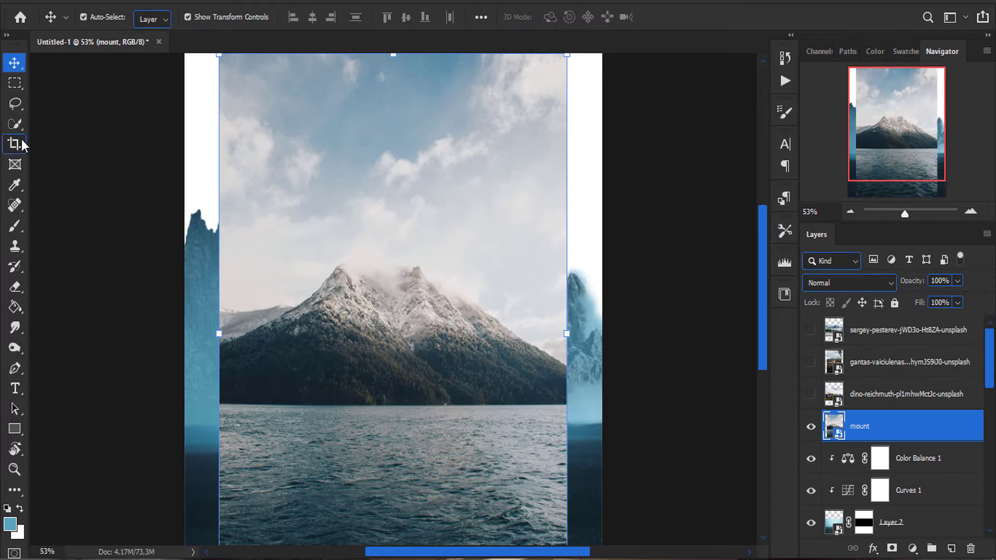
- Select the lake photo's mountain, shrink it right of the figure, and place it below the foggy field
{"action": "left_click", "coordinate": [14, 124]}
{"action": "left_click_drag", "start_coordinate": [290, 311], "coordinate": [467, 332]}
{"action": "scroll", "coordinate": [435, 309], "scroll_direction": "up", "scroll_amount": 3}
{"action": "left_click_drag", "start_coordinate": [353, 218], "coordinate": [423, 238]}
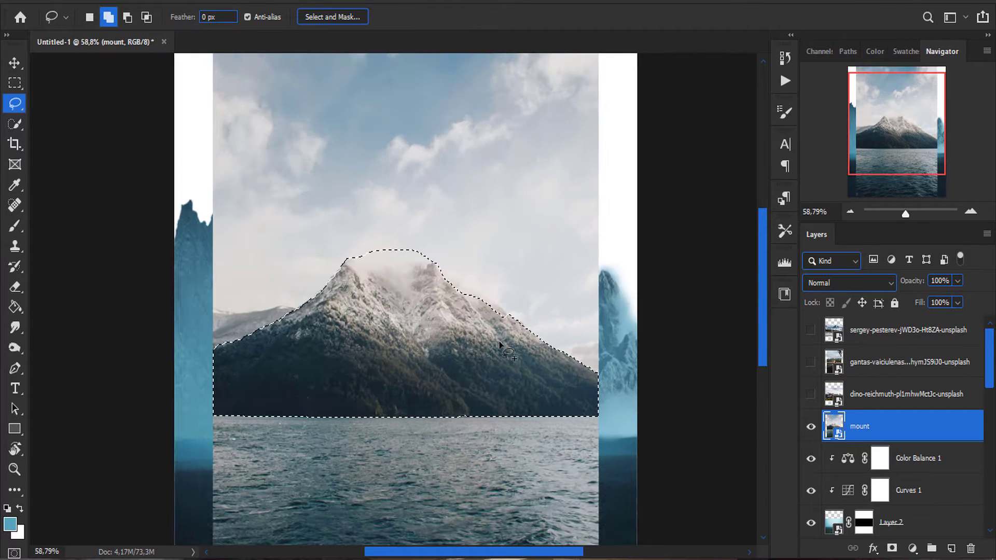
{"action": "key", "text": "v"}
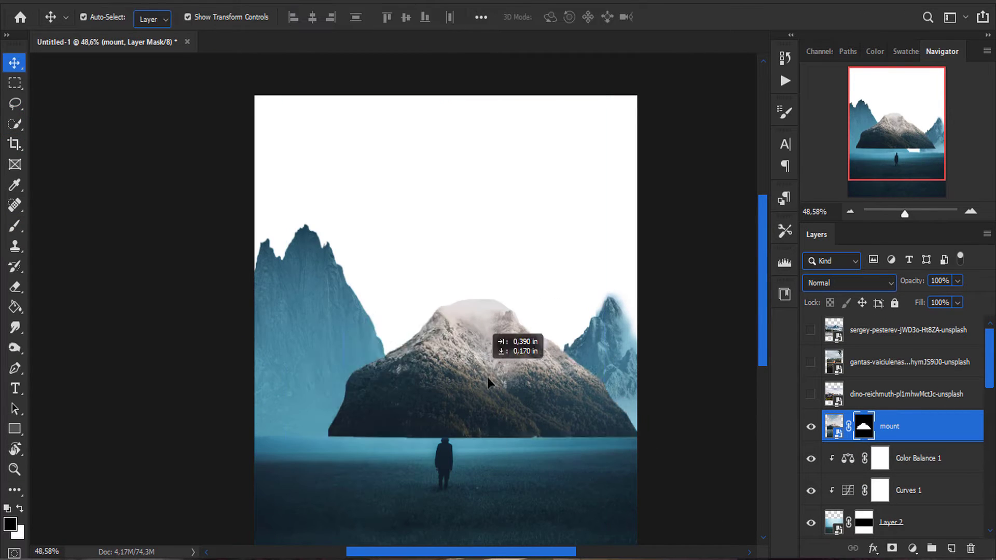
{"action": "mouse_move", "coordinate": [513, 352]}
{"action": "left_mouse_down"}
{"action": "mouse_move", "coordinate": [472, 439]}
{"action": "mouse_move", "coordinate": [518, 415]}
{"action": "left_mouse_up"}
{"action": "scroll", "coordinate": [908, 370], "scroll_direction": "down", "scroll_amount": 2}
{"action": "left_click_drag", "start_coordinate": [909, 371], "coordinate": [909, 473]}
- Target the new mountain's mask and ready the brush for mask cleanup
{"action": "left_click", "coordinate": [863, 458]}
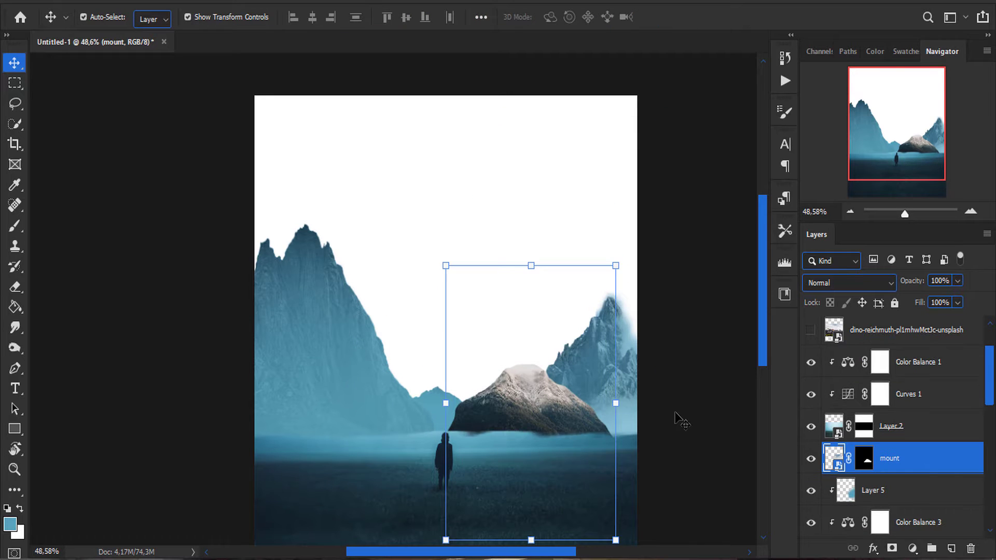
{"action": "scroll", "coordinate": [674, 415], "scroll_direction": "up", "scroll_amount": 2}
{"action": "scroll", "coordinate": [617, 407], "scroll_direction": "up", "scroll_amount": 2}
{"action": "scroll", "coordinate": [529, 334], "scroll_direction": "up", "scroll_amount": 3}
{"action": "key", "text": "b"}
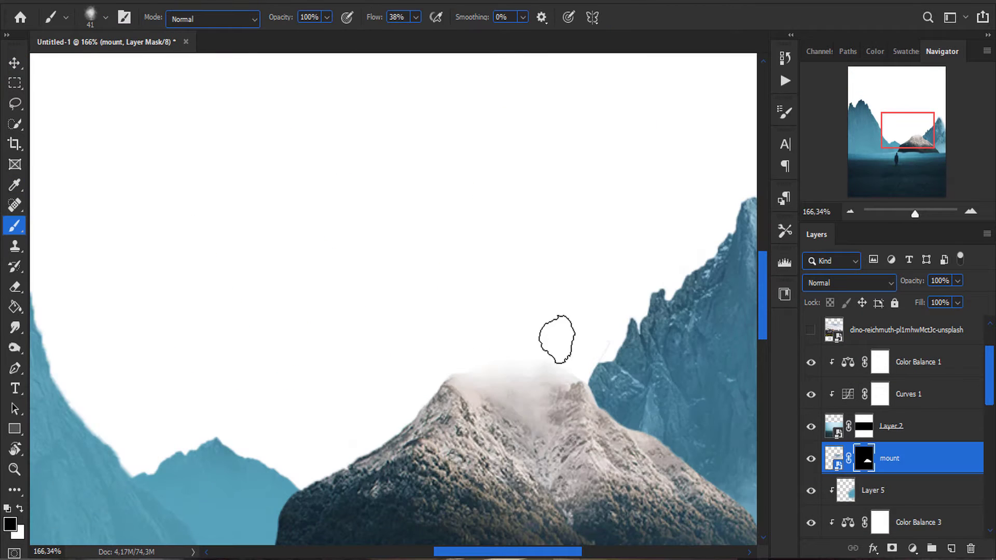
{"action": "scroll", "coordinate": [565, 311], "scroll_direction": "down", "scroll_amount": 2}
{"action": "scroll", "coordinate": [576, 269], "scroll_direction": "down", "scroll_amount": 3}
- Darken the mountain with a clipped Curves and add a Color Balance adjustment on Shadows
{"action": "left_click", "coordinate": [912, 548]}
{"action": "left_click", "coordinate": [892, 351]}
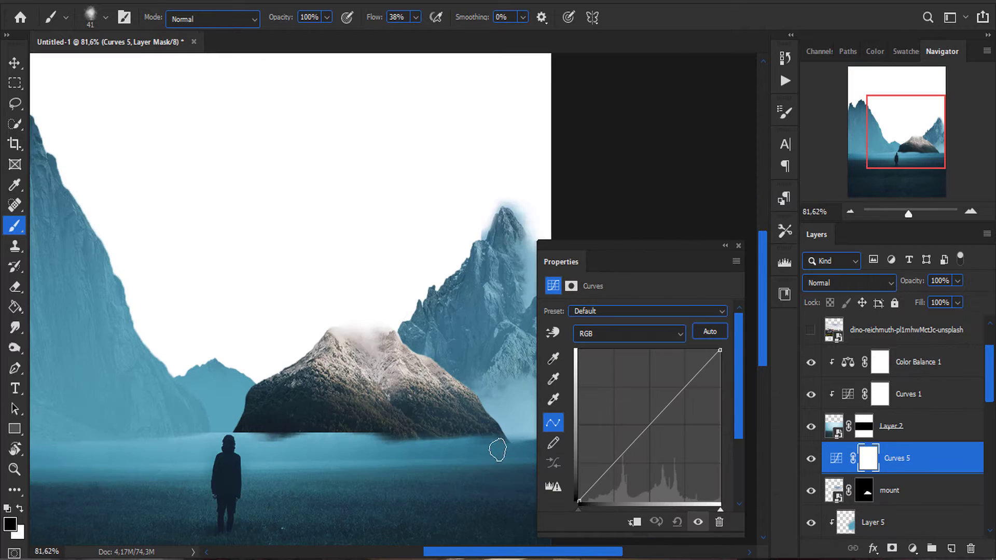
{"action": "key", "text": "ctrl+alt+g"}
{"action": "left_click_drag", "start_coordinate": [618, 458], "coordinate": [618, 468]}
{"action": "scroll", "coordinate": [467, 363], "scroll_direction": "down", "scroll_amount": 2}
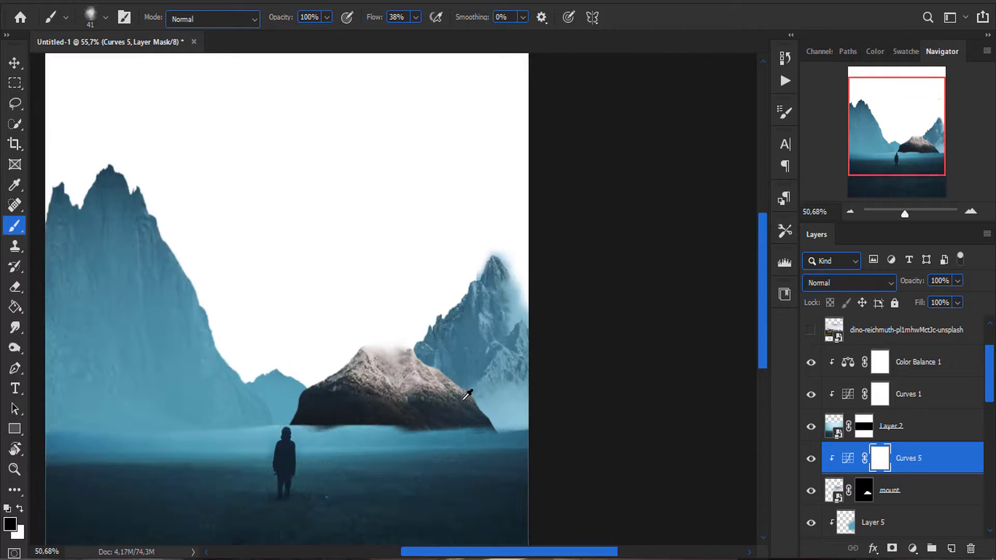
{"action": "left_click", "coordinate": [912, 548]}
{"action": "left_click", "coordinate": [901, 406]}
{"action": "left_click", "coordinate": [605, 314]}
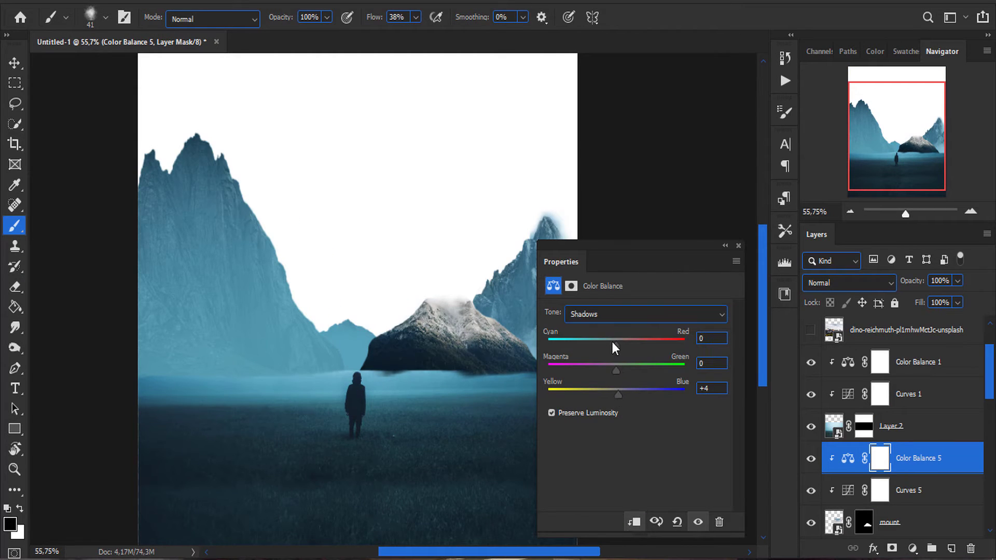
- Paint light blue fog over the mountain's base on a clipped layer and lower its opacity
{"action": "left_click", "coordinate": [738, 245]}
{"action": "key", "text": "ctrl+shift+alt+n"}
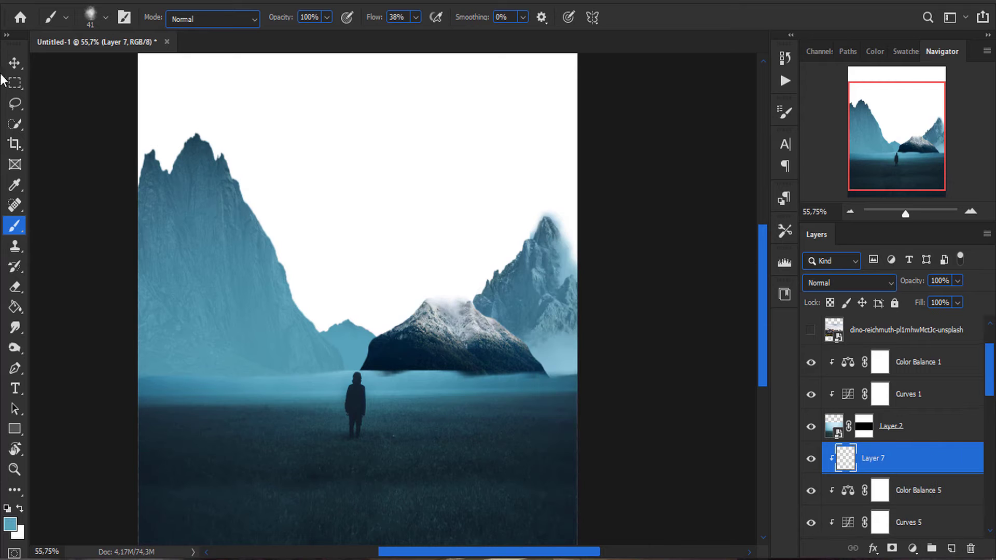
{"action": "scroll", "coordinate": [394, 337], "scroll_direction": "down", "scroll_amount": 1}
{"action": "left_click_drag", "start_coordinate": [399, 353], "coordinate": [544, 363]}
{"action": "type", "text": "55"}
{"action": "key", "text": "Return"}
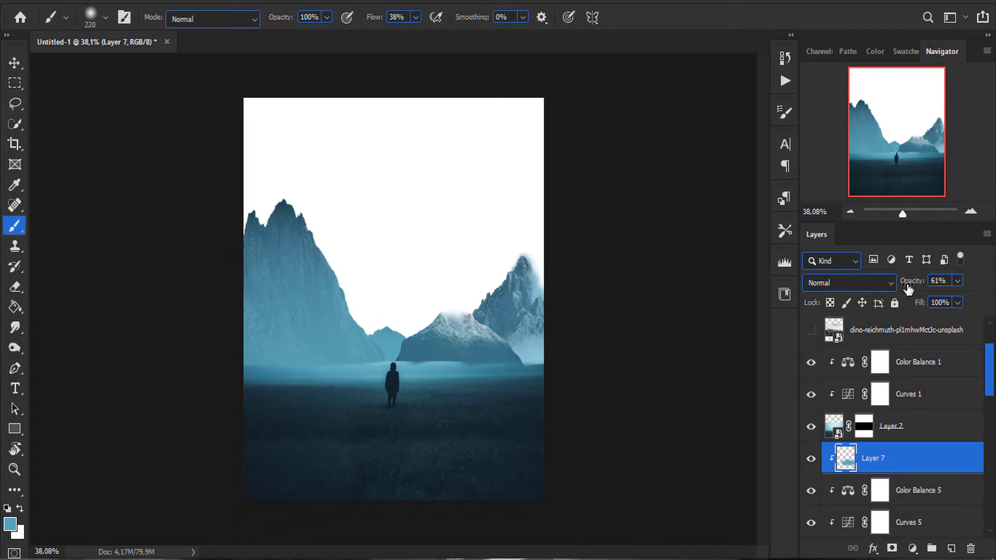
- Target Layer 2's mask, then select the Layer 5 mountain layer
{"action": "key", "text": "v"}
{"action": "scroll", "coordinate": [465, 369], "scroll_direction": "up", "scroll_amount": 3}
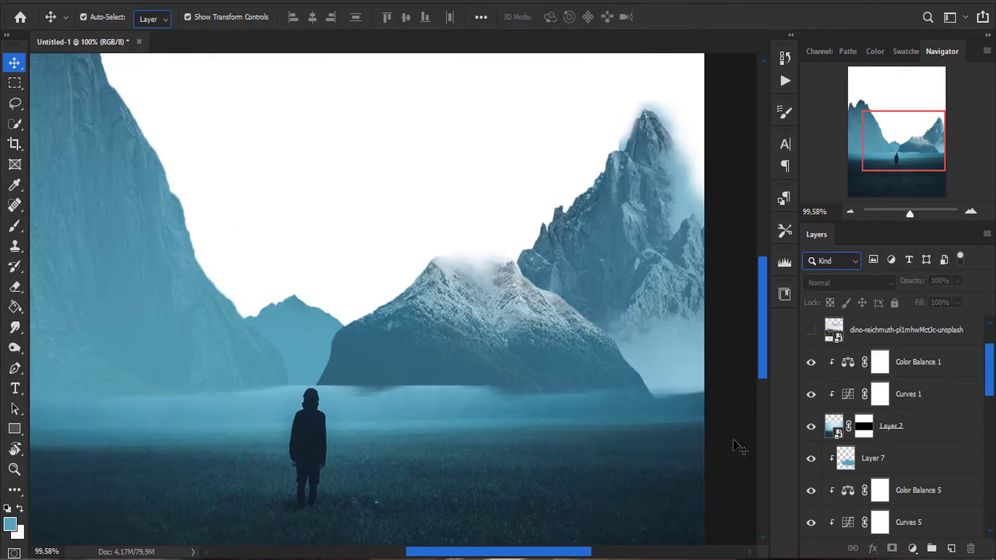
{"action": "left_click", "coordinate": [863, 426]}
{"action": "key", "text": "b"}
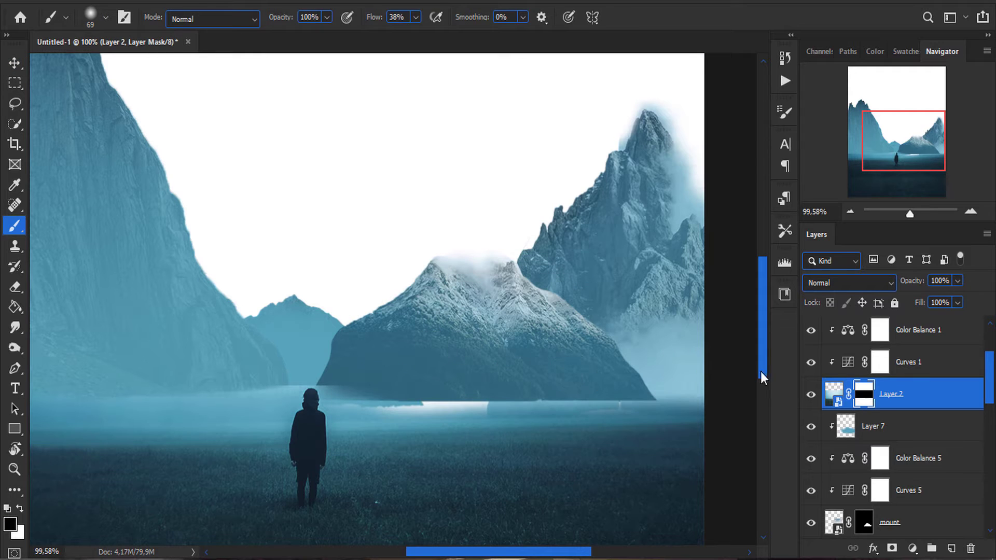
{"action": "key", "text": "v"}
{"action": "scroll", "coordinate": [908, 373], "scroll_direction": "down", "scroll_amount": 1}
{"action": "left_click", "coordinate": [895, 486]}
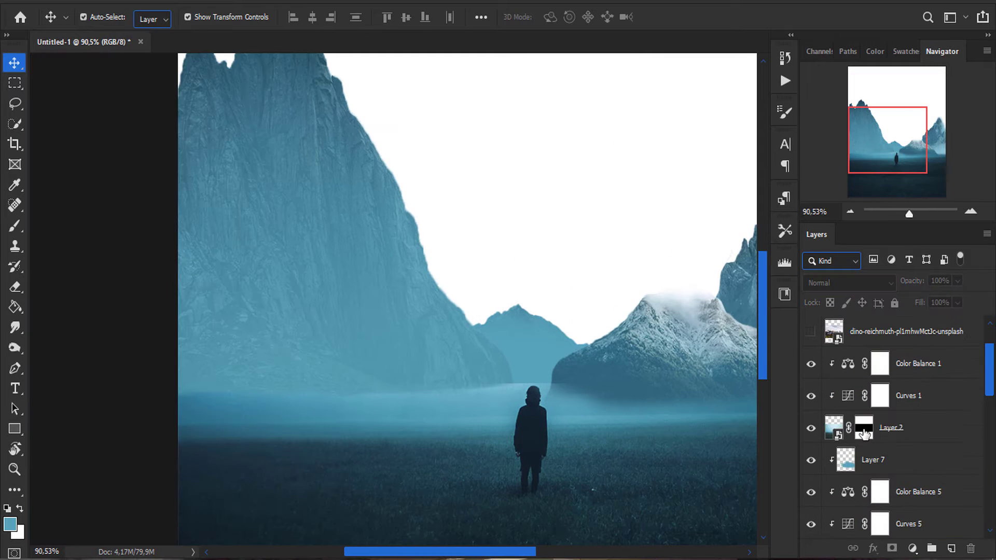
- Brush Layer 2's mask near the figure's head with a small soft brush
{"action": "left_click", "coordinate": [863, 434]}
{"action": "key", "text": "b"}
{"action": "scroll", "coordinate": [585, 384], "scroll_direction": "up", "scroll_amount": 1}
{"action": "scroll", "coordinate": [297, 341], "scroll_direction": "up", "scroll_amount": 1}
{"action": "scroll", "coordinate": [250, 314], "scroll_direction": "up", "scroll_amount": 1}
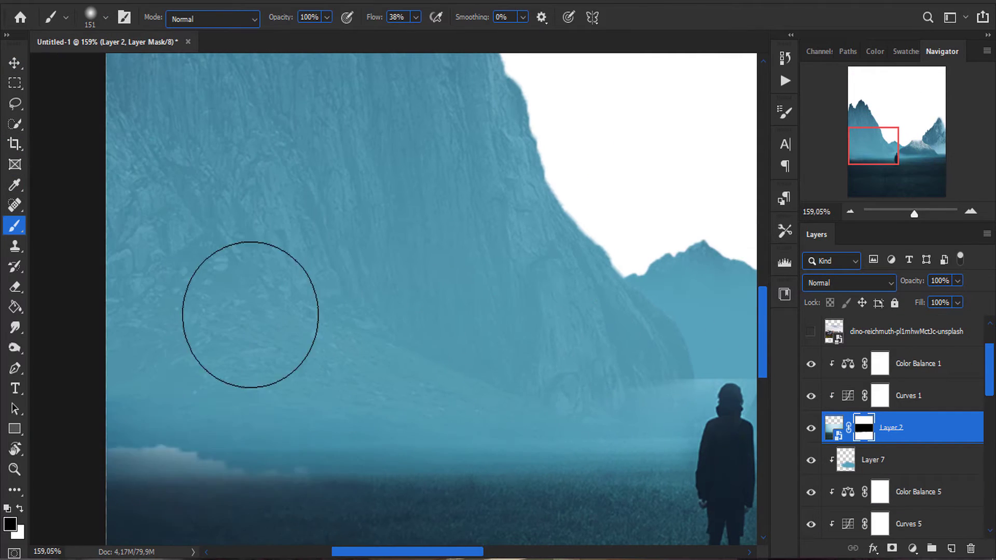
{"action": "key", "text": "bracketleft"}
{"action": "key", "text": "bracketleft"}
{"action": "key", "text": "bracketleft"}
{"action": "scroll", "coordinate": [540, 349], "scroll_direction": "up", "scroll_amount": 2}
{"action": "scroll", "coordinate": [614, 334], "scroll_direction": "up", "scroll_amount": 3}
{"action": "scroll", "coordinate": [617, 337], "scroll_direction": "down", "scroll_amount": 2}
{"action": "right_click", "coordinate": [629, 337]}
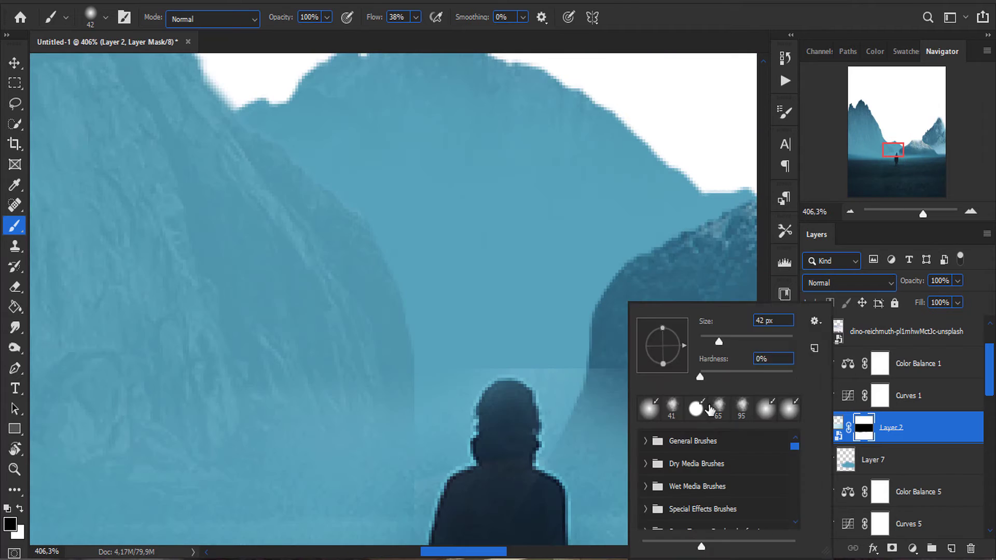
{"action": "double_click", "coordinate": [709, 409]}
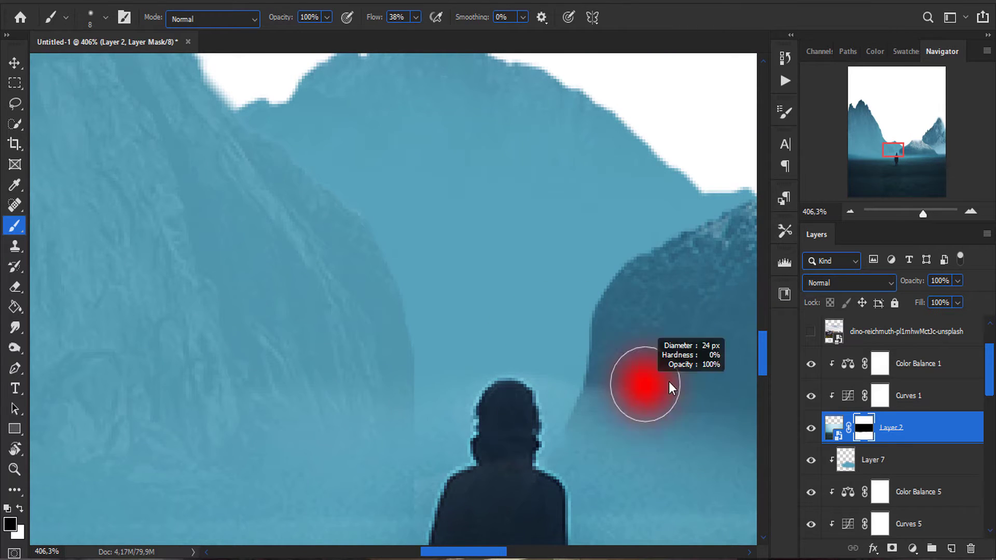
{"action": "scroll", "coordinate": [432, 318], "scroll_direction": "down", "scroll_amount": 6, "text": "alt"}
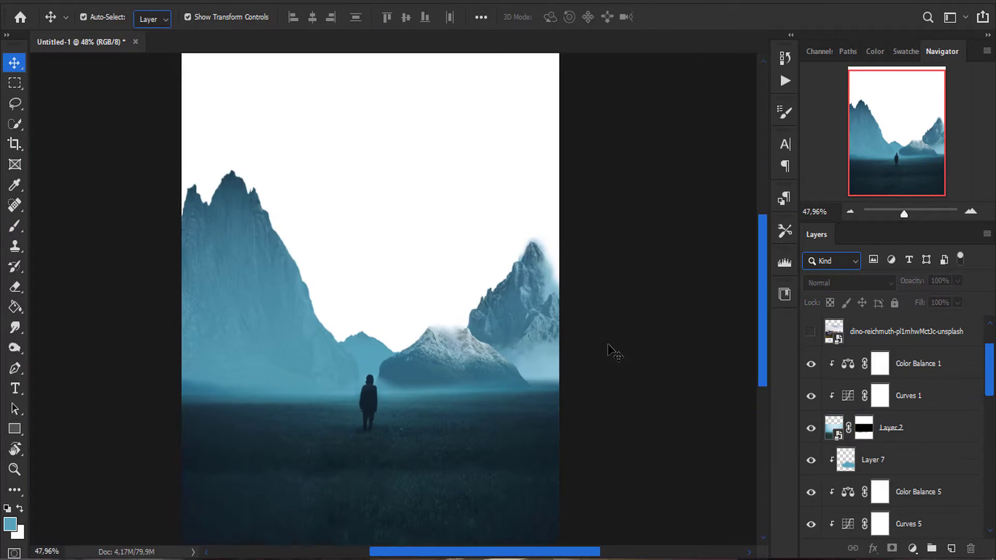
{"action": "scroll", "coordinate": [901, 447], "scroll_direction": "down", "scroll_amount": 3}
{"action": "left_click_drag", "start_coordinate": [903, 283], "coordinate": [907, 284]}
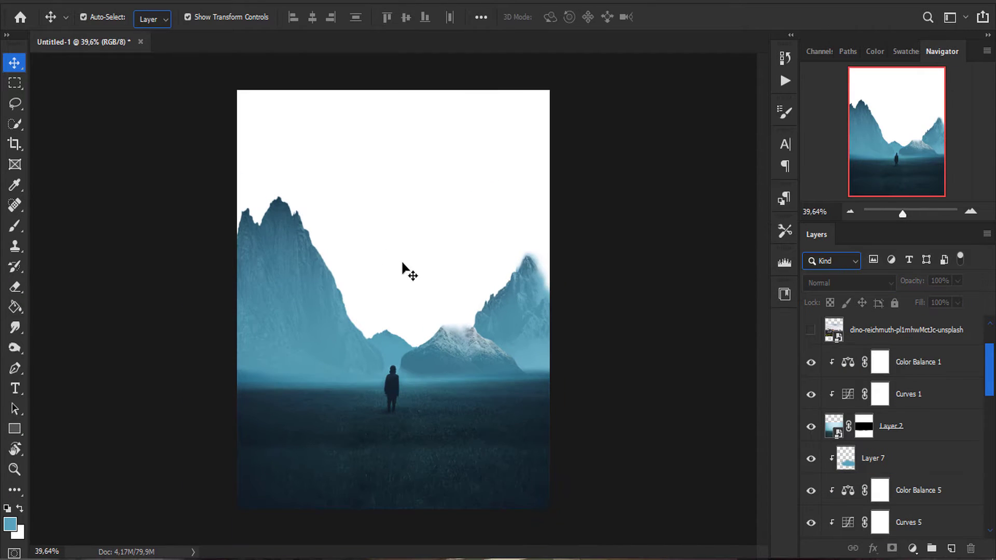
- Trace the stone tower's outline with the Lasso and Polygonal Lasso tools and mask it
{"action": "scroll", "coordinate": [905, 399], "scroll_direction": "up", "scroll_amount": 2}
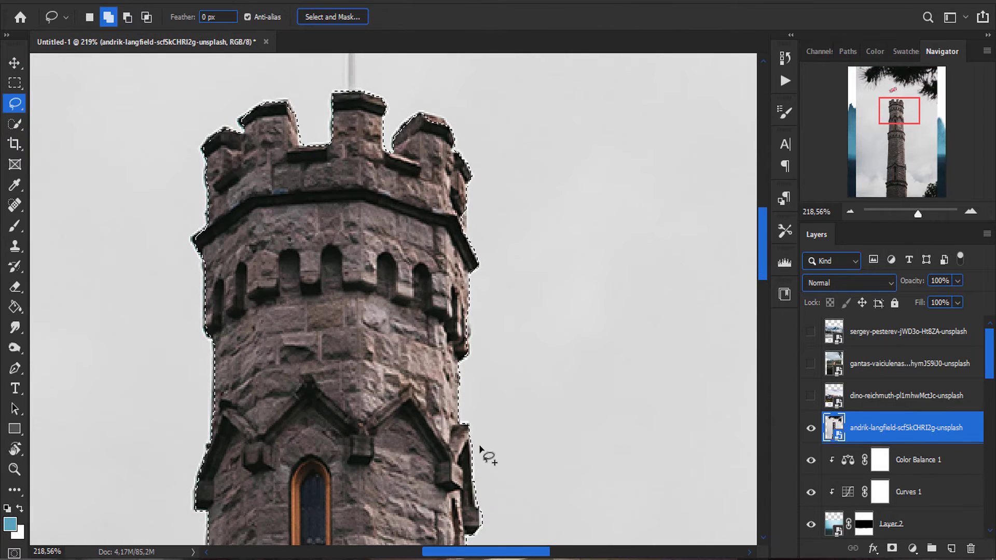
{"action": "scroll", "coordinate": [526, 456], "scroll_direction": "down", "scroll_amount": 3}
{"action": "scroll", "coordinate": [363, 483], "scroll_direction": "up", "scroll_amount": 6}
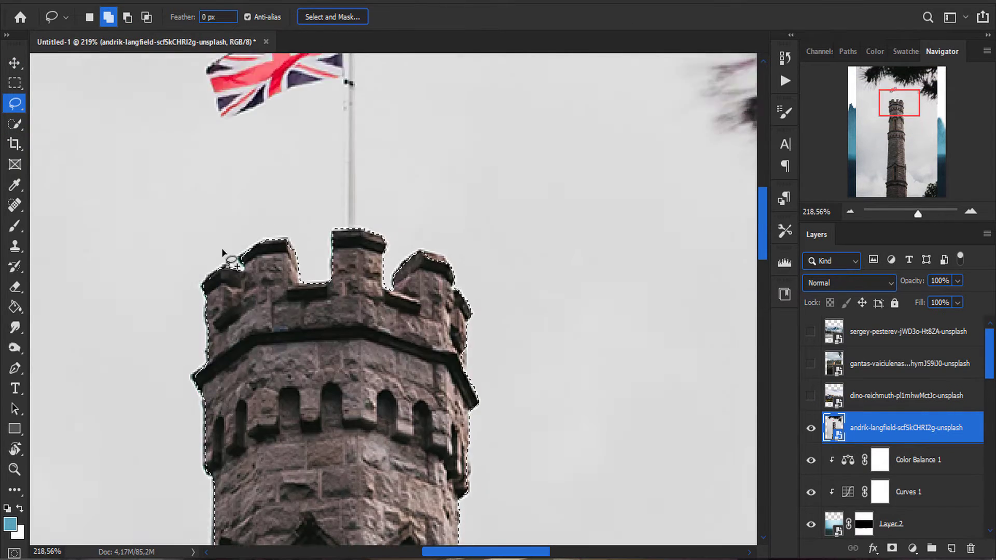
{"action": "scroll", "coordinate": [335, 290], "scroll_direction": "up", "scroll_amount": 1}
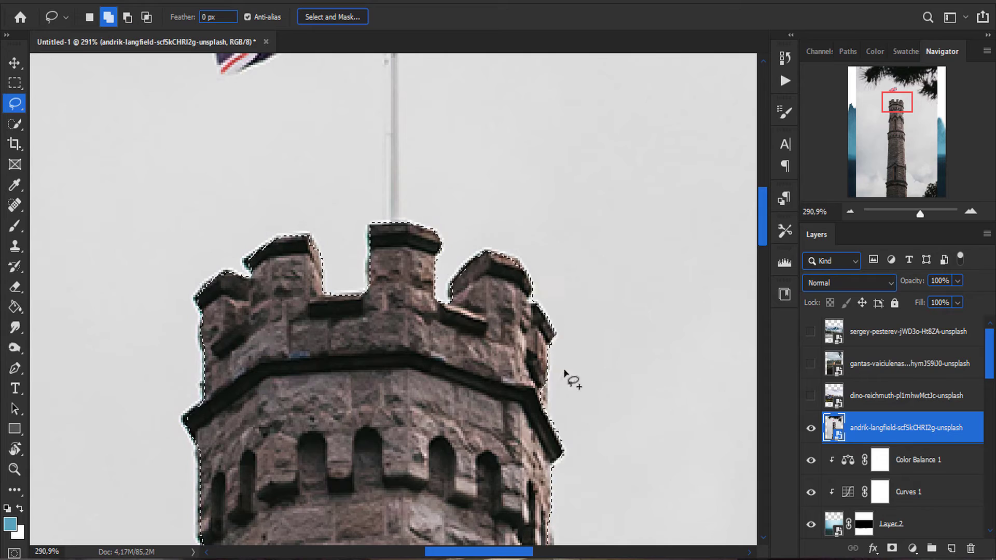
{"action": "scroll", "coordinate": [293, 296], "scroll_direction": "down", "scroll_amount": 5}
{"action": "scroll", "coordinate": [640, 378], "scroll_direction": "down", "scroll_amount": 3}
{"action": "scroll", "coordinate": [640, 378], "scroll_direction": "up", "scroll_amount": 1}
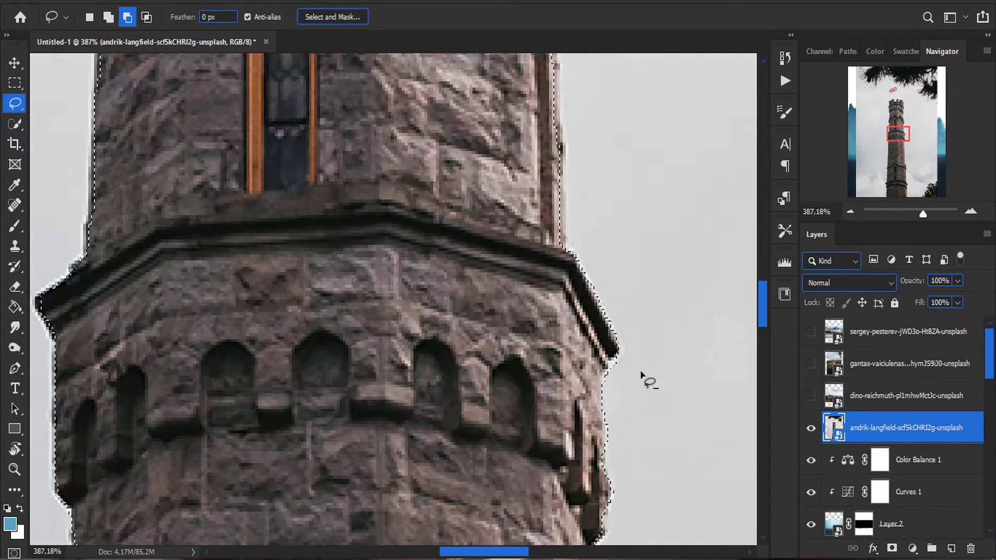
{"action": "scroll", "coordinate": [561, 220], "scroll_direction": "up", "scroll_amount": 3}
{"action": "scroll", "coordinate": [146, 279], "scroll_direction": "down", "scroll_amount": 4}
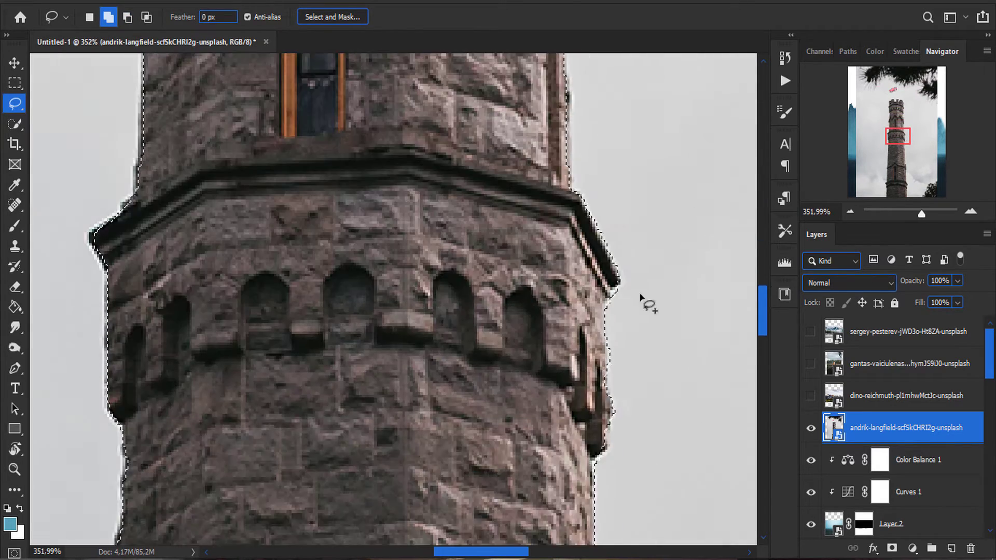
{"action": "scroll", "coordinate": [611, 267], "scroll_direction": "up", "scroll_amount": 1}
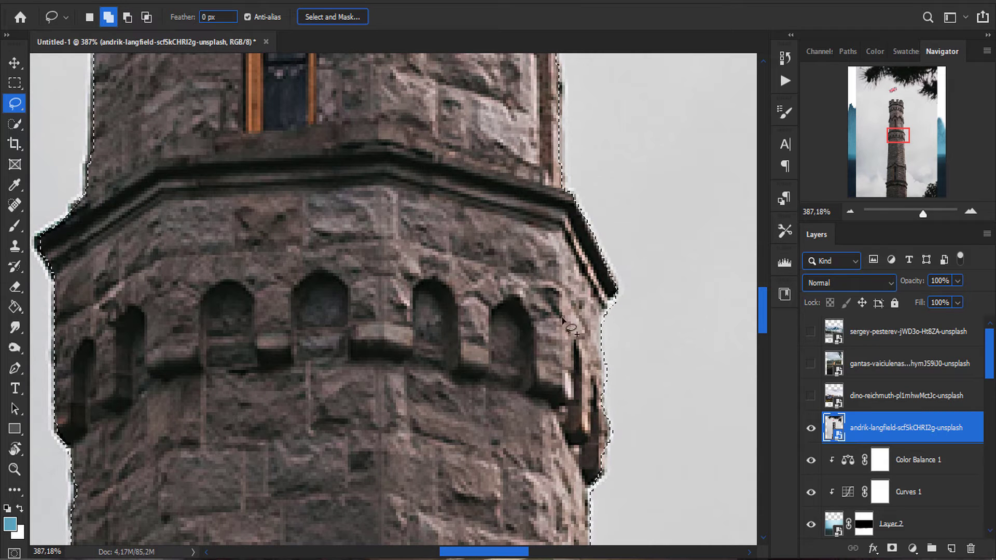
{"action": "scroll", "coordinate": [617, 384], "scroll_direction": "down", "scroll_amount": 2}
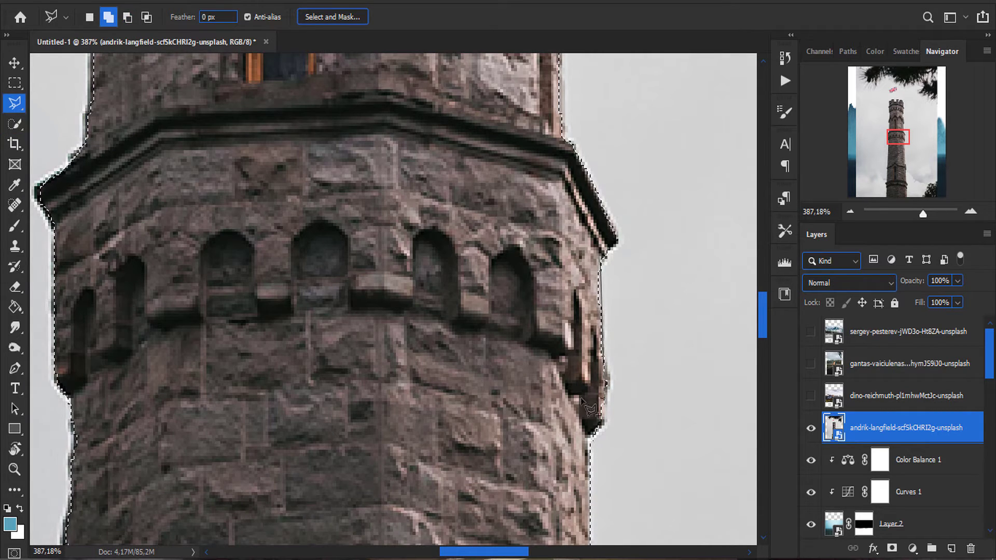
{"action": "double_click", "coordinate": [589, 298]}
{"action": "scroll", "coordinate": [606, 351], "scroll_direction": "down", "scroll_amount": 2}
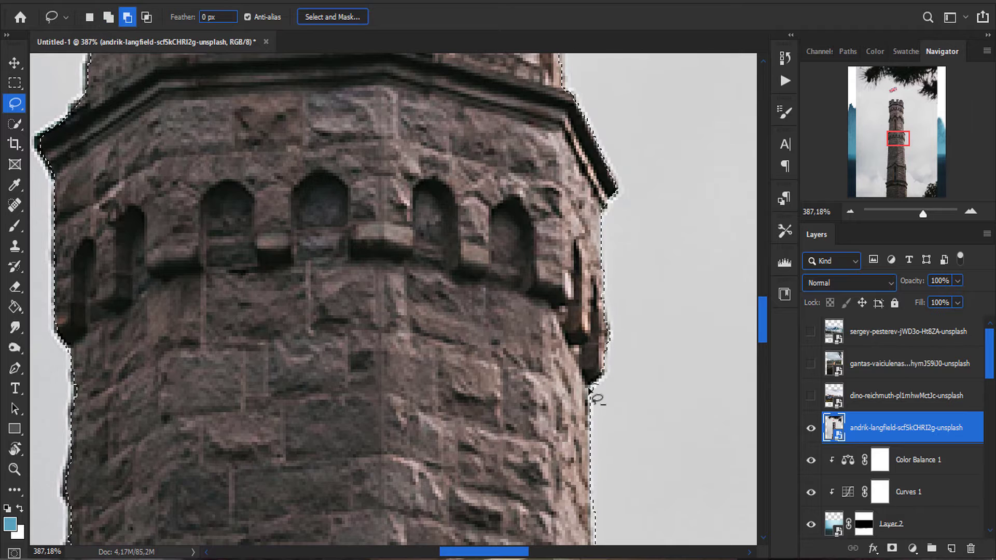
{"action": "scroll", "coordinate": [591, 394], "scroll_direction": "down", "scroll_amount": 3}
{"action": "scroll", "coordinate": [596, 379], "scroll_direction": "down", "scroll_amount": 2}
{"action": "scroll", "coordinate": [596, 378], "scroll_direction": "down", "scroll_amount": 2}
{"action": "scroll", "coordinate": [588, 368], "scroll_direction": "down", "scroll_amount": 3}
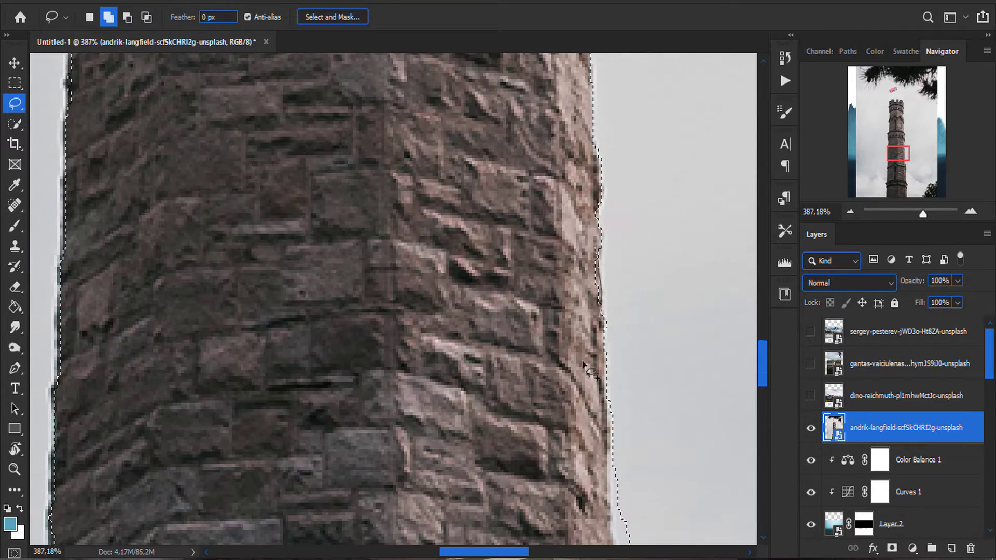
{"action": "scroll", "coordinate": [597, 285], "scroll_direction": "down", "scroll_amount": 5}
{"action": "scroll", "coordinate": [607, 182], "scroll_direction": "down", "scroll_amount": 3}
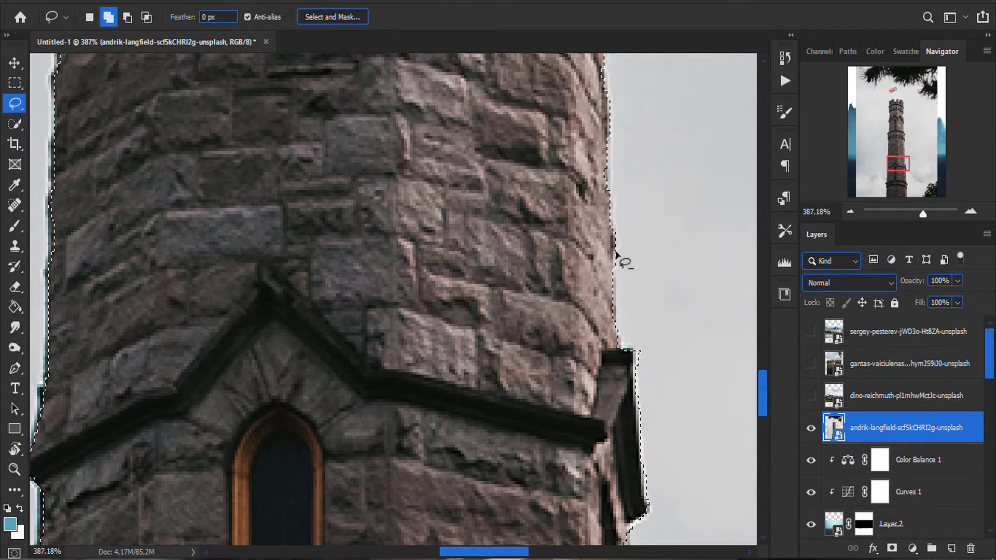
{"action": "scroll", "coordinate": [628, 301], "scroll_direction": "down", "scroll_amount": 4}
{"action": "scroll", "coordinate": [643, 274], "scroll_direction": "down", "scroll_amount": 5}
{"action": "scroll", "coordinate": [640, 415], "scroll_direction": "down", "scroll_amount": 1}
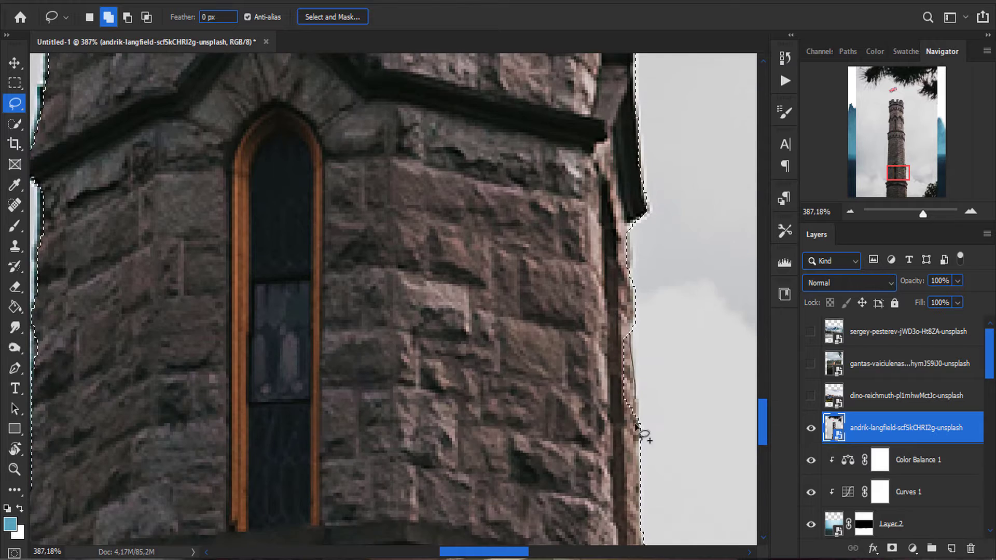
{"action": "scroll", "coordinate": [695, 415], "scroll_direction": "down", "scroll_amount": 4}
{"action": "scroll", "coordinate": [684, 425], "scroll_direction": "down", "scroll_amount": 5}
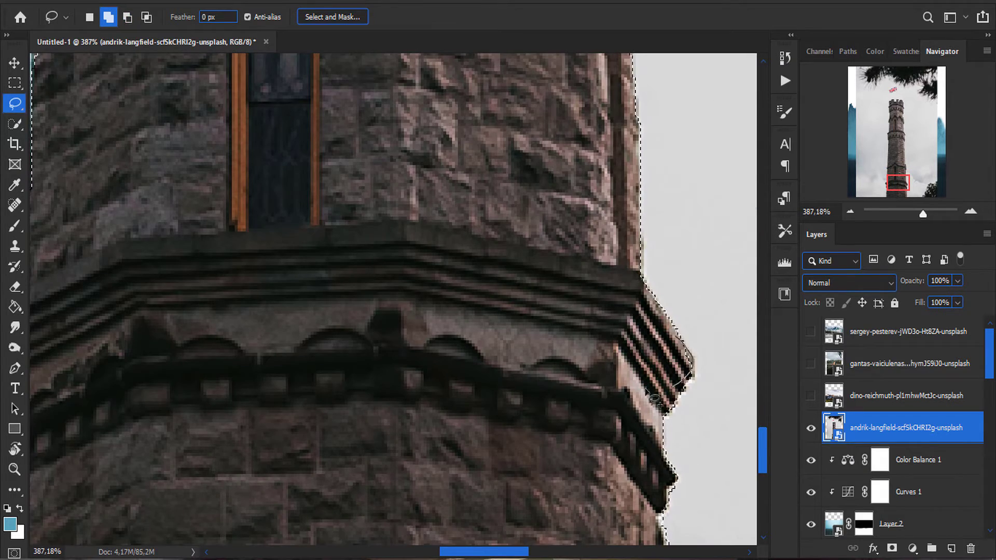
{"action": "scroll", "coordinate": [654, 398], "scroll_direction": "down", "scroll_amount": 6}
{"action": "scroll", "coordinate": [674, 398], "scroll_direction": "down", "scroll_amount": 3}
{"action": "scroll", "coordinate": [519, 337], "scroll_direction": "left", "scroll_amount": 10}
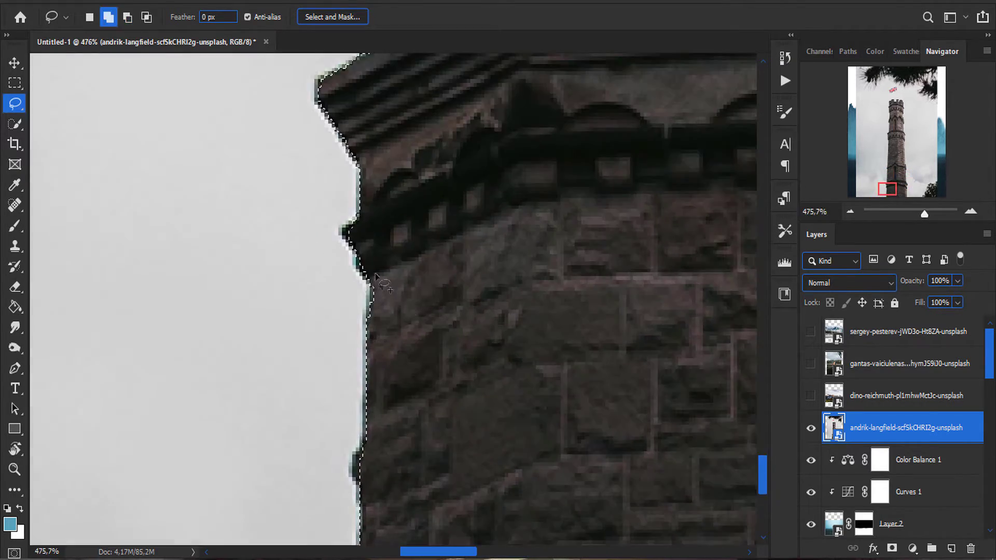
{"action": "scroll", "coordinate": [415, 311], "scroll_direction": "down", "scroll_amount": 3}
{"action": "scroll", "coordinate": [374, 300], "scroll_direction": "down", "scroll_amount": 3}
{"action": "scroll", "coordinate": [374, 300], "scroll_direction": "up", "scroll_amount": 3}
{"action": "scroll", "coordinate": [415, 290], "scroll_direction": "down", "scroll_amount": 2}
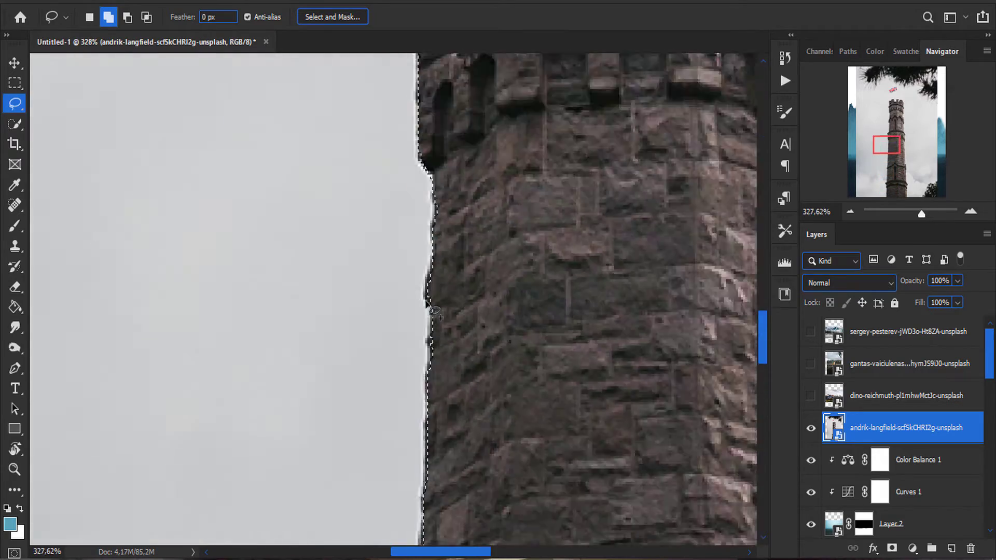
{"action": "scroll", "coordinate": [467, 280], "scroll_direction": "up", "scroll_amount": 3}
{"action": "scroll", "coordinate": [498, 274], "scroll_direction": "up", "scroll_amount": 5}
- Paint black on the tower's mask to remove stray pixels along its right edge
{"action": "scroll", "coordinate": [445, 377], "scroll_direction": "down", "scroll_amount": 5}
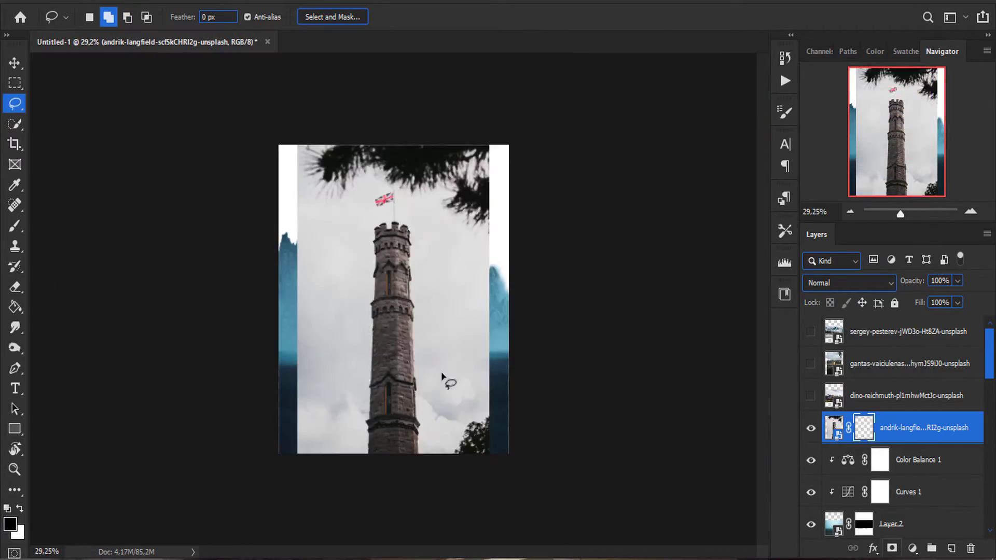
{"action": "scroll", "coordinate": [344, 469], "scroll_direction": "up", "scroll_amount": 5}
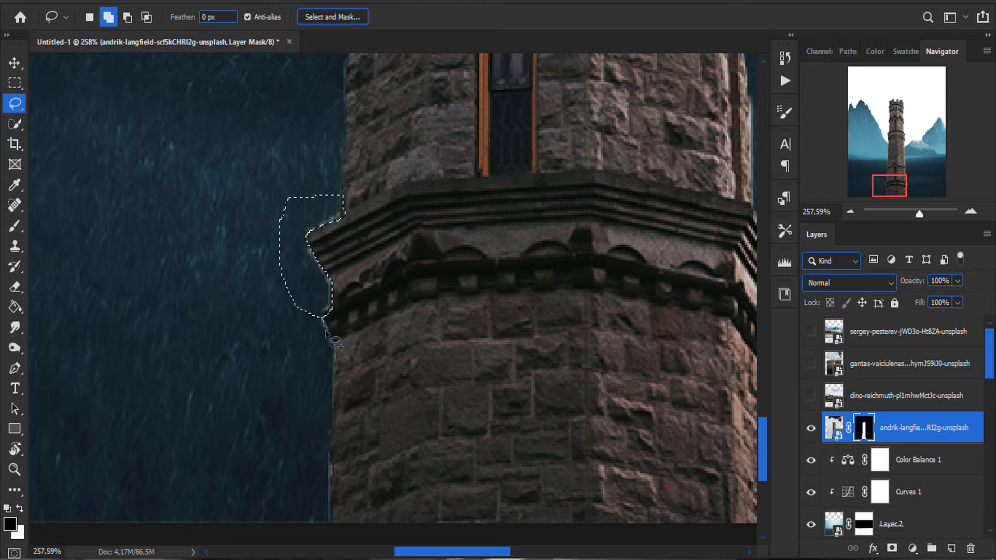
{"action": "left_click_drag", "start_coordinate": [245, 322], "coordinate": [234, 336]}
{"action": "scroll", "coordinate": [335, 291], "scroll_direction": "down", "scroll_amount": 3}
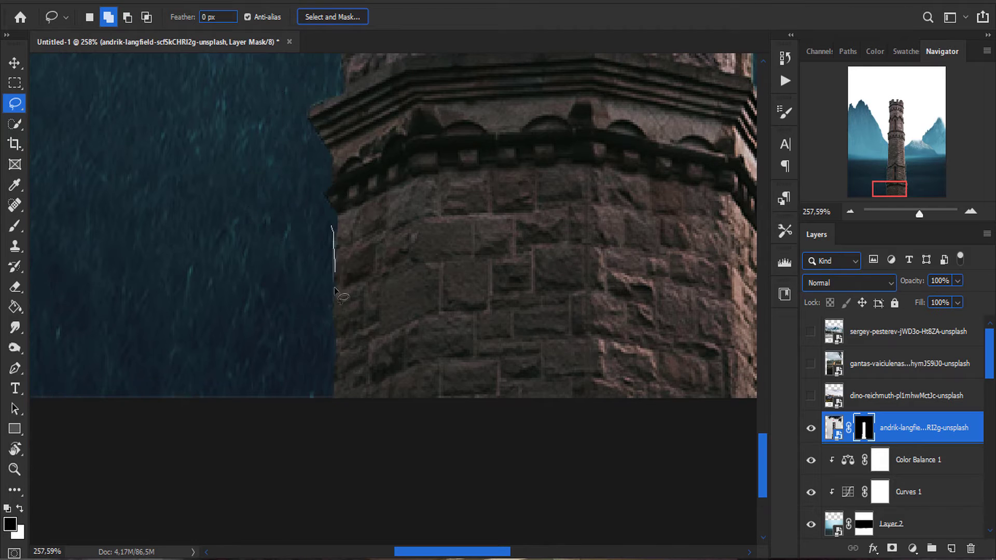
{"action": "scroll", "coordinate": [335, 290], "scroll_direction": "down", "scroll_amount": 3}
{"action": "scroll", "coordinate": [479, 184], "scroll_direction": "up", "scroll_amount": 4}
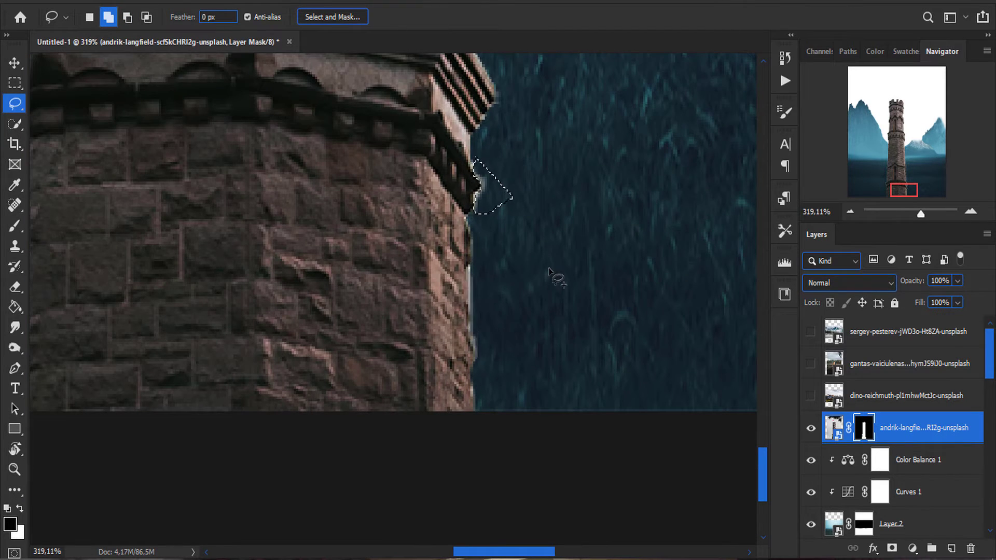
{"action": "scroll", "coordinate": [607, 337], "scroll_direction": "down", "scroll_amount": 3}
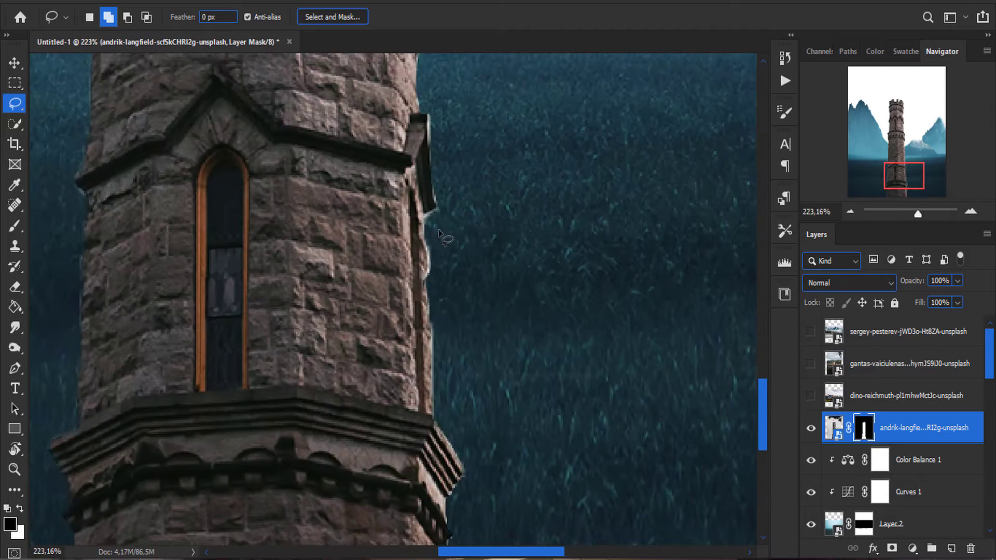
{"action": "scroll", "coordinate": [448, 135], "scroll_direction": "up", "scroll_amount": 3}
{"action": "key", "text": "b"}
{"action": "left_click_drag", "start_coordinate": [434, 310], "coordinate": [440, 336]}
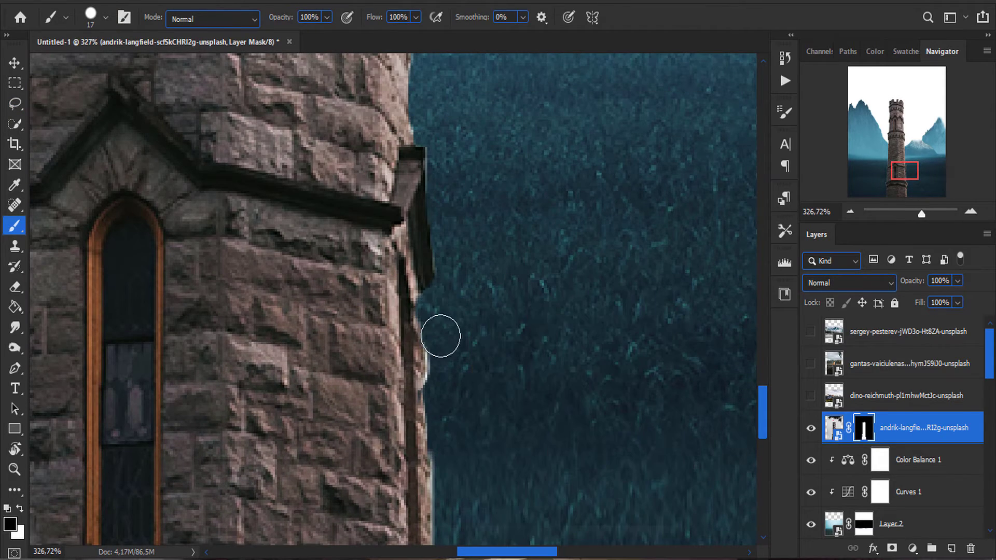
- Swap the paint colours for further mask touch-ups and fit the whole canvas in view
{"action": "scroll", "coordinate": [444, 374], "scroll_direction": "down", "scroll_amount": 2}
{"action": "key", "text": "x"}
{"action": "scroll", "coordinate": [229, 244], "scroll_direction": "up", "scroll_amount": 2}
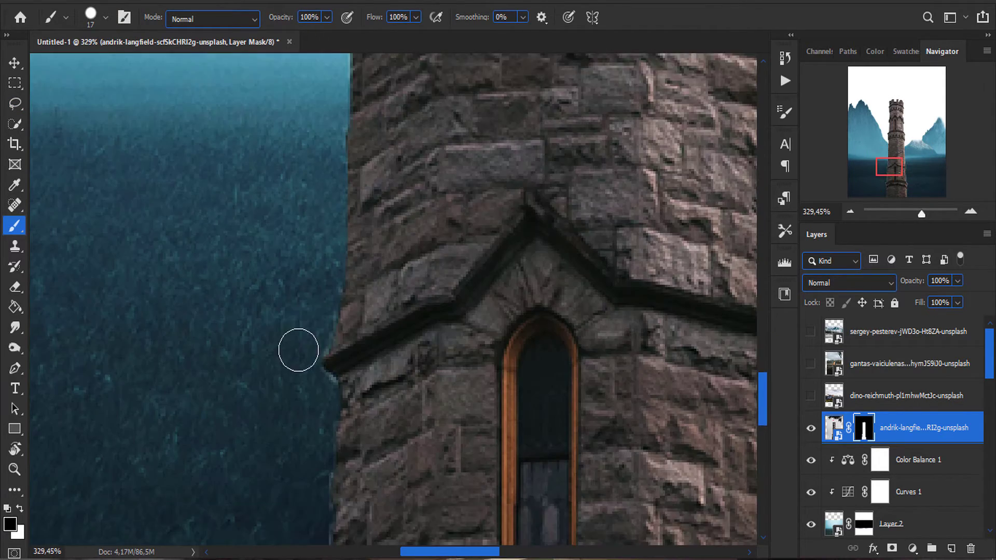
{"action": "scroll", "coordinate": [296, 349], "scroll_direction": "down", "scroll_amount": 2}
{"action": "scroll", "coordinate": [293, 400], "scroll_direction": "down", "scroll_amount": 2}
{"action": "scroll", "coordinate": [255, 455], "scroll_direction": "down", "scroll_amount": 2}
{"action": "scroll", "coordinate": [379, 420], "scroll_direction": "down", "scroll_amount": 3}
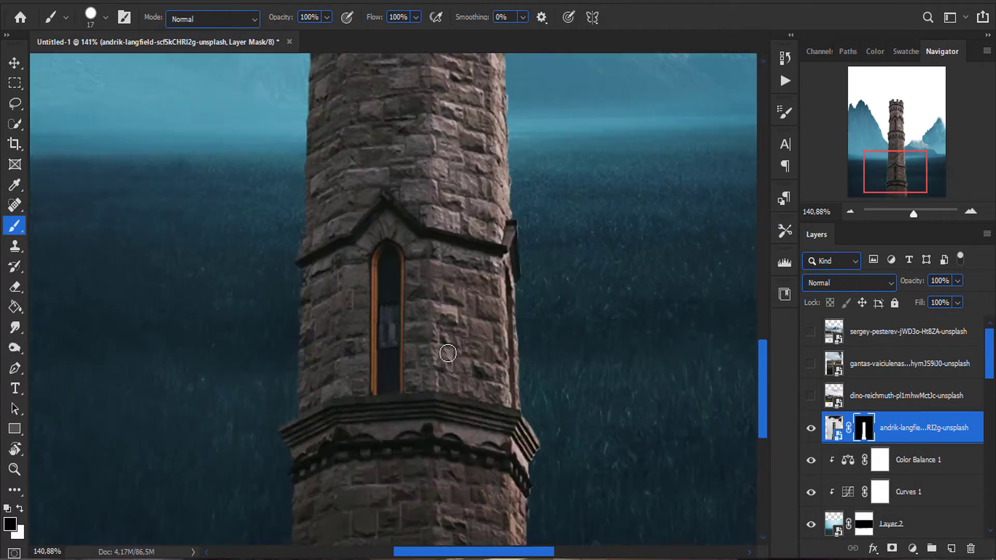
{"action": "scroll", "coordinate": [504, 385], "scroll_direction": "up", "scroll_amount": 3}
{"action": "key", "text": "ctrl+0"}
- Taper the tower with a Perspective transform and apply it
{"action": "key", "text": "v"}
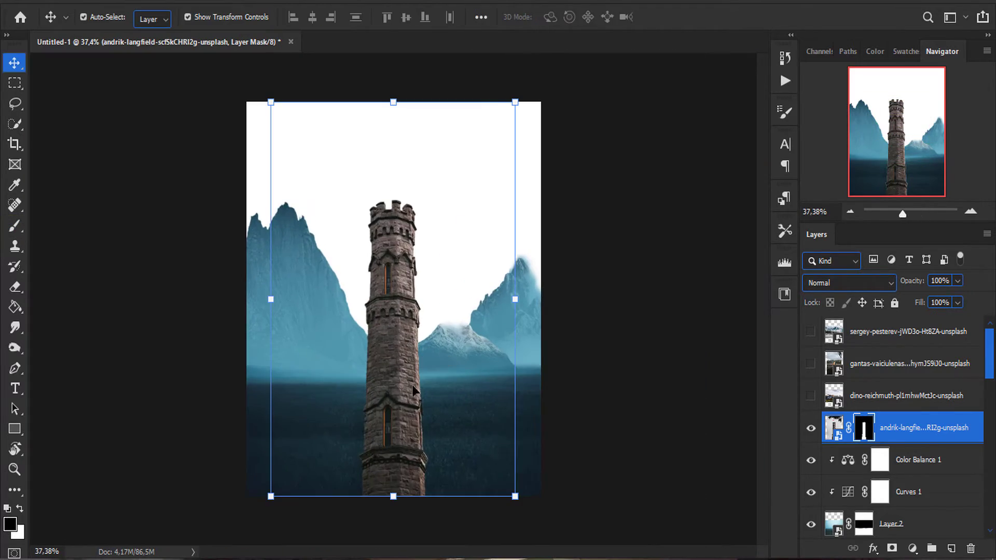
{"action": "key", "text": "ctrl+t"}
{"action": "right_click", "coordinate": [393, 138]}
{"action": "left_click", "coordinate": [444, 222]}
{"action": "left_click_drag", "start_coordinate": [515, 102], "coordinate": [523, 102]}
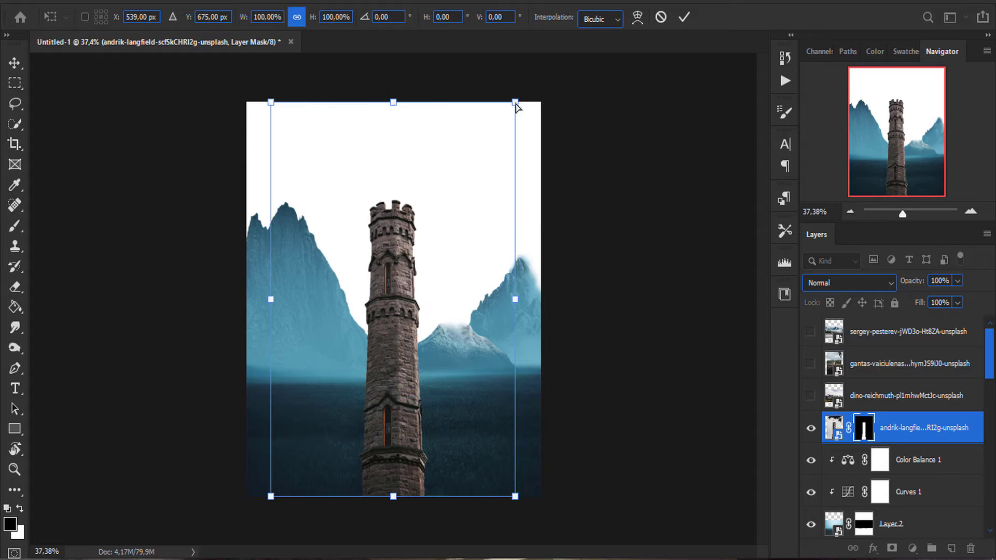
{"action": "left_click_drag", "start_coordinate": [515, 497], "coordinate": [497, 503]}
{"action": "left_click_drag", "start_coordinate": [523, 102], "coordinate": [537, 102]}
{"action": "left_click_drag", "start_coordinate": [501, 496], "coordinate": [501, 493]}
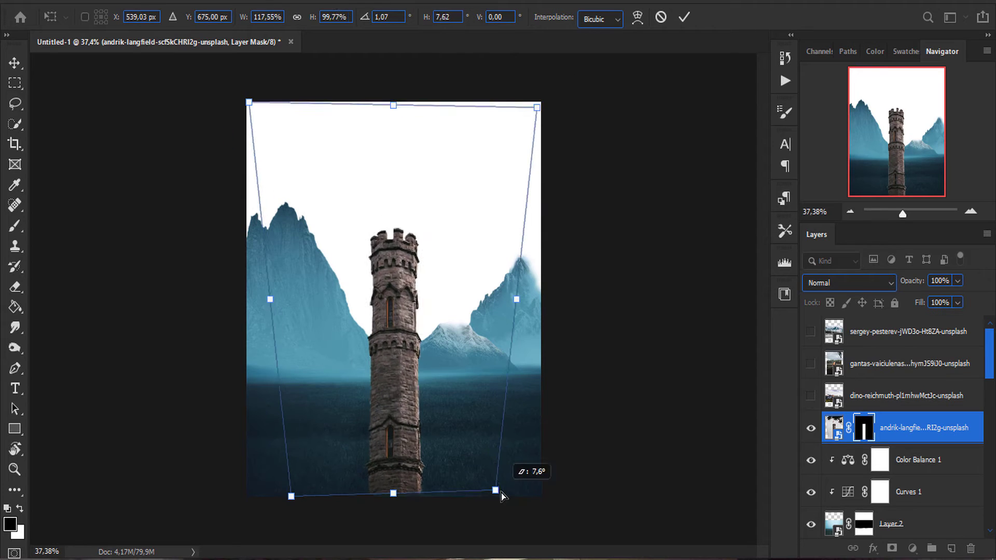
{"action": "key", "text": "Return"}
- Refine the tower's perspective, spreading the top corners and pulling the bottom inward
{"action": "key", "text": "ctrl+t"}
{"action": "right_click", "coordinate": [407, 157]}
{"action": "left_click", "coordinate": [444, 238]}
{"action": "left_click_drag", "start_coordinate": [248, 496], "coordinate": [254, 497]}
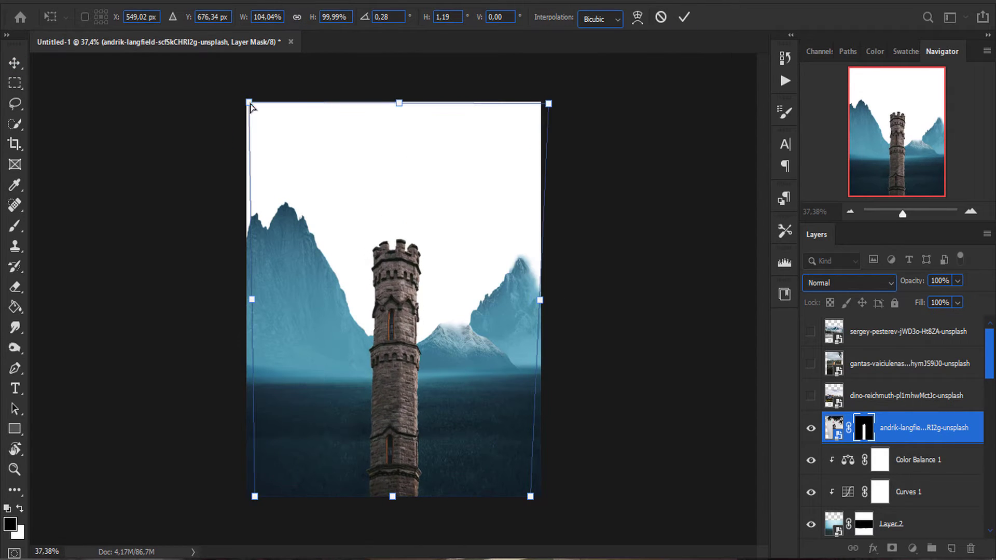
{"action": "left_click_drag", "start_coordinate": [249, 102], "coordinate": [240, 101]}
{"action": "left_click", "coordinate": [689, 19]}
- Add a Curves adjustment that darkens the tower and nudges its highlights toward red
{"action": "left_click", "coordinate": [912, 548]}
{"action": "left_click", "coordinate": [933, 363]}
{"action": "left_click_drag", "start_coordinate": [618, 459], "coordinate": [617, 466]}
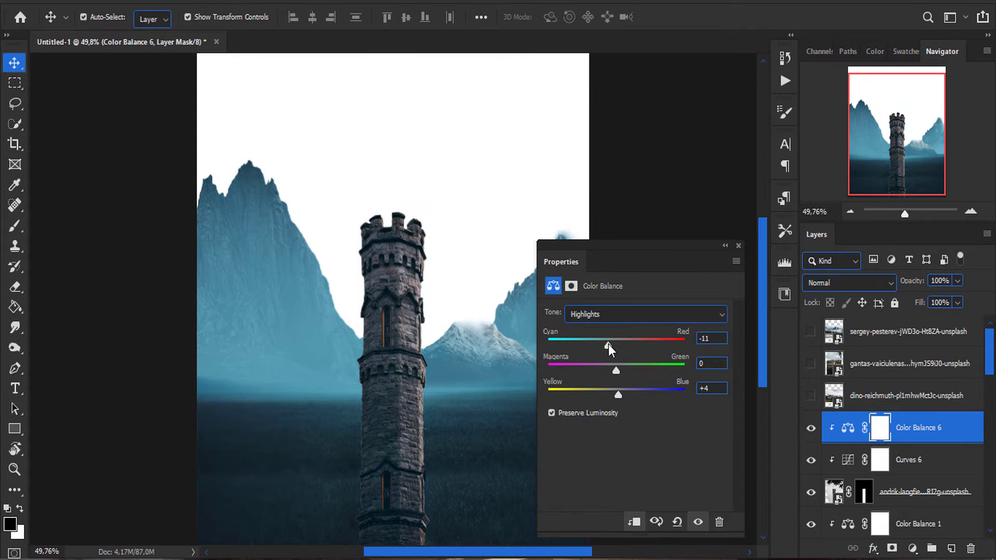
{"action": "left_click_drag", "start_coordinate": [608, 345], "coordinate": [612, 348]}
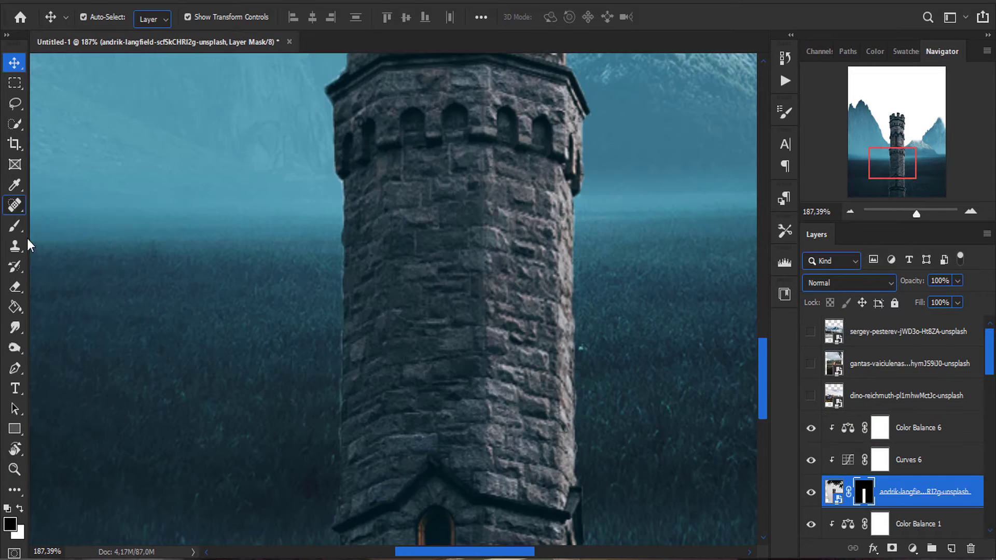
{"action": "scroll", "coordinate": [357, 187], "scroll_direction": "up", "scroll_amount": 5}
{"action": "scroll", "coordinate": [577, 244], "scroll_direction": "down", "scroll_amount": 2}
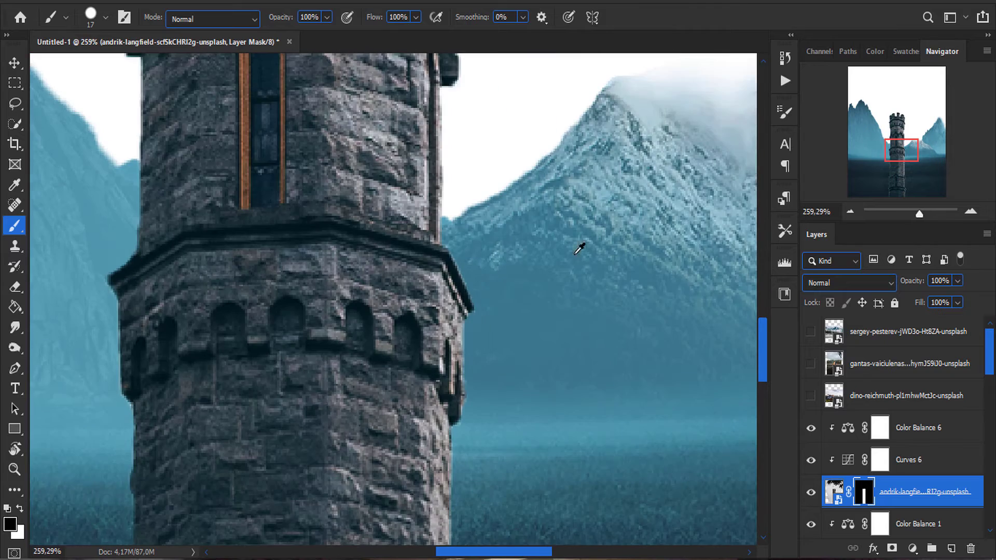
{"action": "scroll", "coordinate": [493, 327], "scroll_direction": "down", "scroll_amount": 3}
{"action": "key", "text": "ctrl+0"}
- Group the tower and its adjustments as 'tower', shrink to about 60%, and place it below the mountains
{"action": "key", "text": "v"}
{"action": "left_click", "coordinate": [918, 428], "text": "shift"}
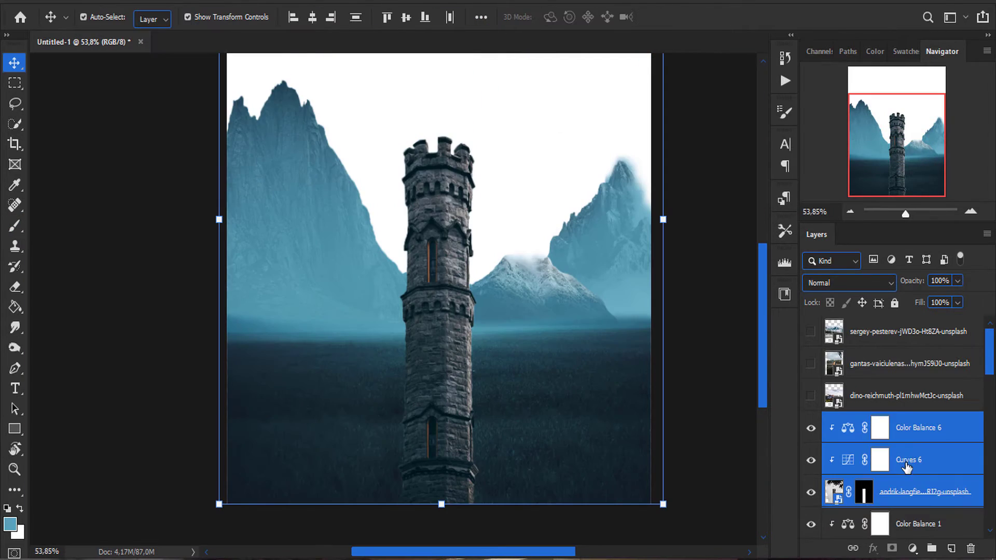
{"action": "key", "text": "ctrl+g"}
{"action": "double_click", "coordinate": [864, 420]}
{"action": "key", "text": "ctrl+minus"}
{"action": "left_click_drag", "start_coordinate": [562, 410], "coordinate": [421, 332]}
{"action": "left_click_drag", "start_coordinate": [327, 208], "coordinate": [412, 251]}
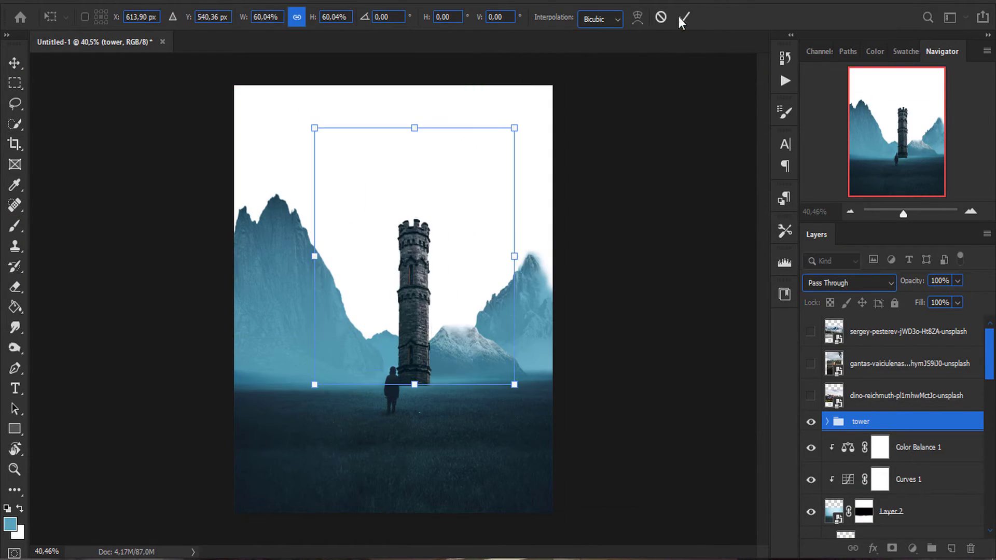
{"action": "left_click", "coordinate": [679, 17]}
{"action": "left_click_drag", "start_coordinate": [881, 421], "coordinate": [889, 493]}
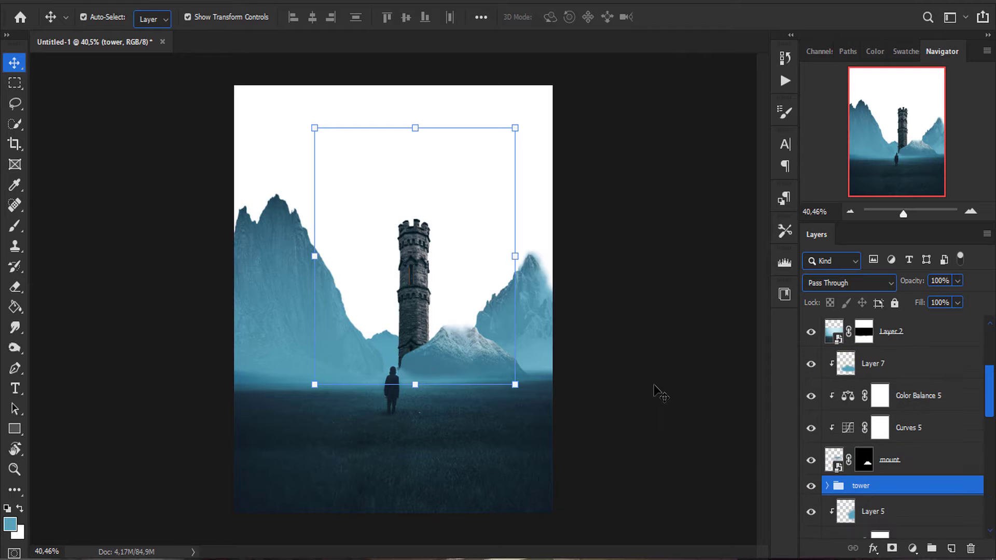
- Paint blue haze over the tower on a new layer in the group, then hide it
{"action": "left_click", "coordinate": [912, 514]}
{"action": "key", "text": "b"}
{"action": "right_click", "coordinate": [355, 379]}
{"action": "left_click_drag", "start_coordinate": [355, 378], "coordinate": [414, 233]}
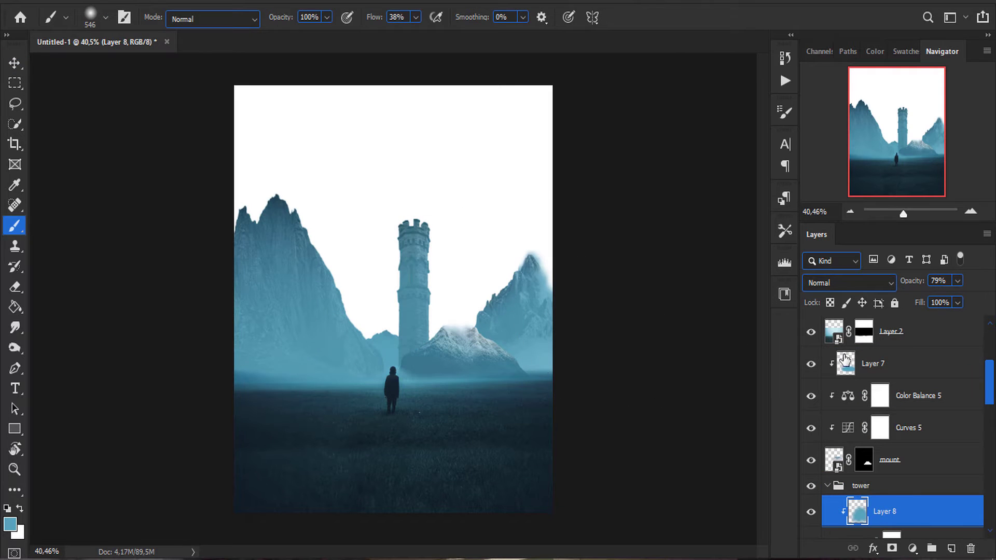
{"action": "key", "text": "v"}
{"action": "scroll", "coordinate": [436, 266], "scroll_direction": "up", "scroll_amount": 5}
{"action": "left_click", "coordinate": [810, 511]}
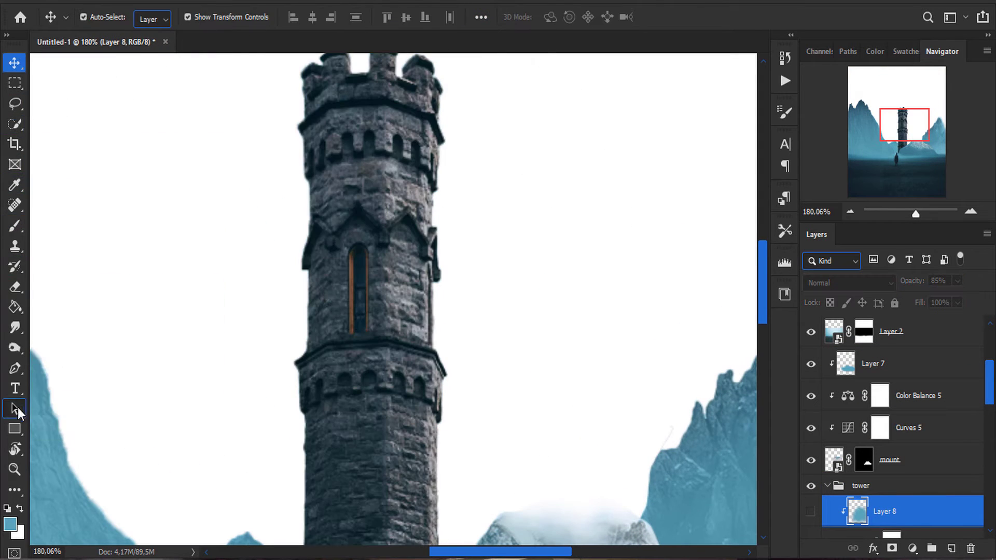
- Trace the arched tower window with the Pen tool and turn it into a selection
{"action": "left_click", "coordinate": [14, 368]}
{"action": "scroll", "coordinate": [350, 340], "scroll_direction": "up", "scroll_amount": 2}
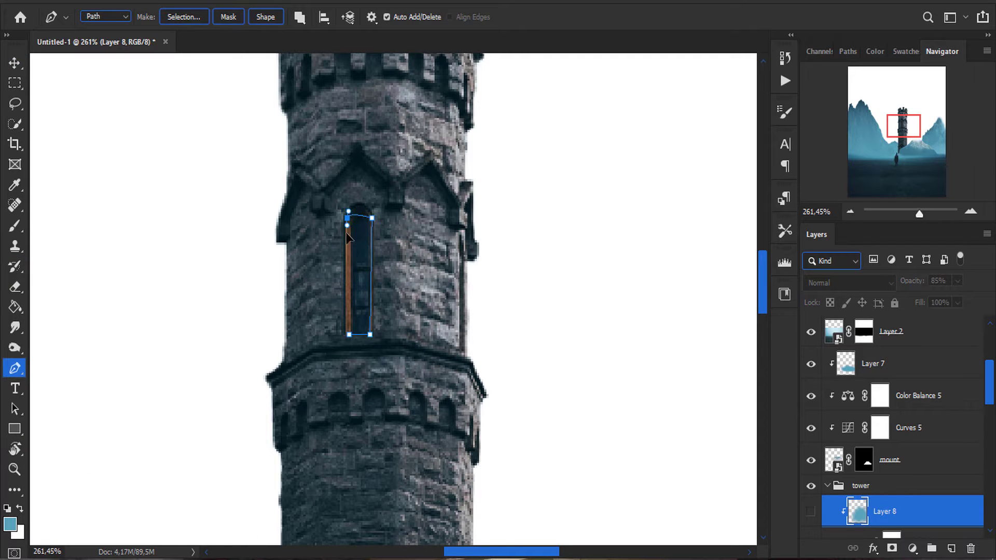
{"action": "left_click", "coordinate": [349, 336]}
{"action": "right_click", "coordinate": [349, 336]}
{"action": "left_click", "coordinate": [379, 384]}
{"action": "left_click", "coordinate": [648, 202]}
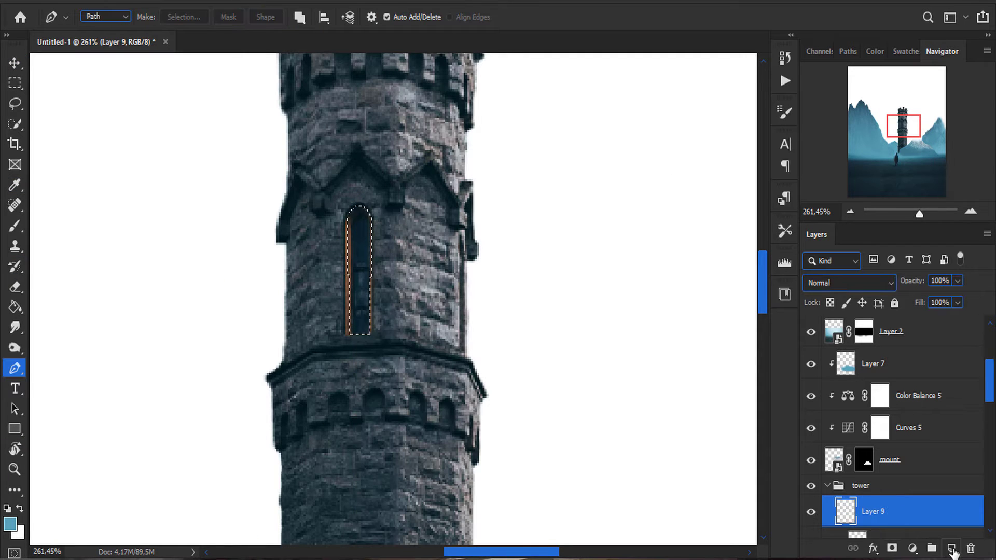
- Brush the window selection solid white, deselect, and add a Solid Color fill layer
{"action": "key", "text": "b"}
{"action": "right_click", "coordinate": [363, 306]}
{"action": "left_click", "coordinate": [356, 311]}
{"action": "key", "text": "ctrl+d"}
{"action": "key", "text": "v"}
{"action": "scroll", "coordinate": [363, 290], "scroll_direction": "down", "scroll_amount": 3}
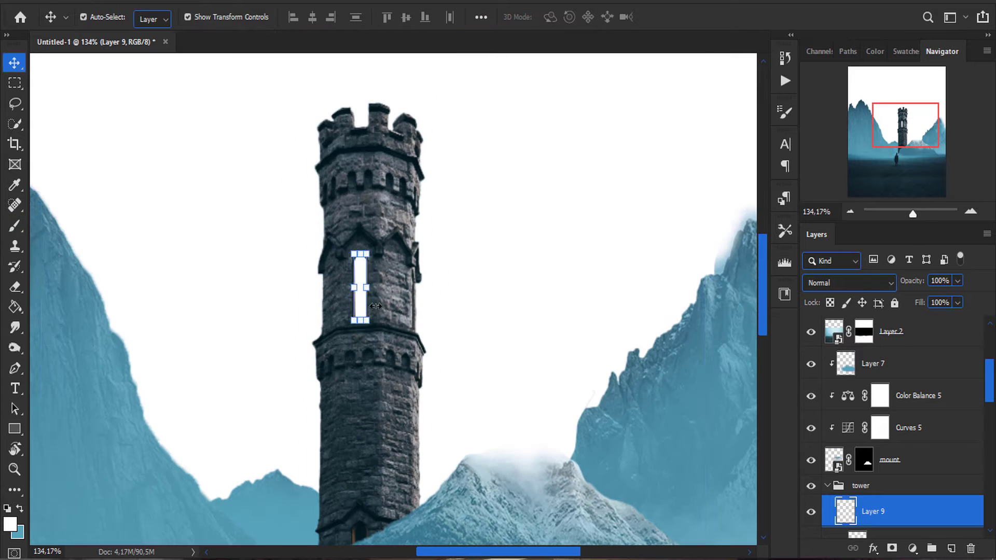
{"action": "left_click", "coordinate": [911, 549]}
{"action": "left_click", "coordinate": [933, 306]}
- Set the Color Fill to Linear Dodge (Add) with an inverted mask and test-paint the glow
{"action": "left_click", "coordinate": [840, 149]}
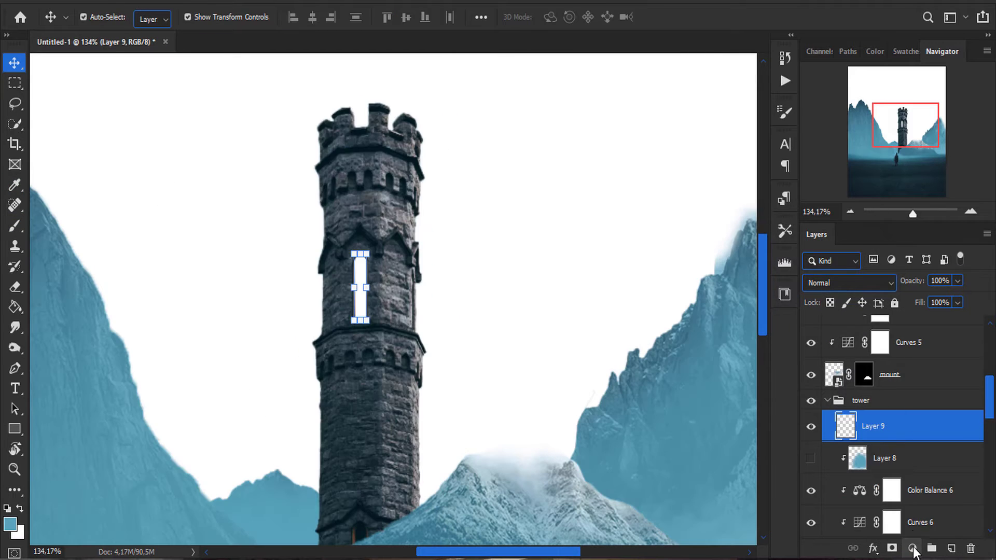
{"action": "key", "text": "alt+shift+a"}
{"action": "key", "text": "ctrl+i"}
{"action": "key", "text": "b"}
{"action": "right_click", "coordinate": [415, 290]}
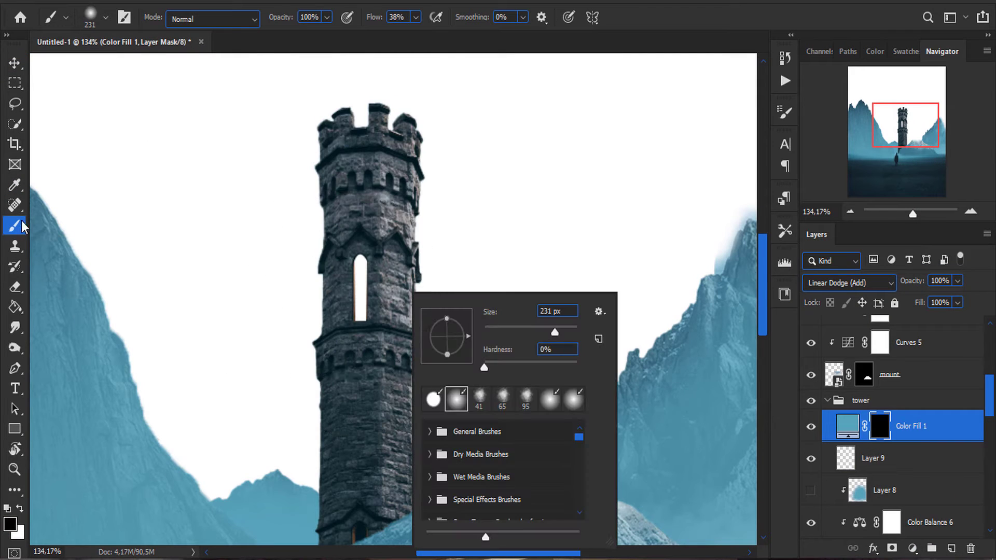
{"action": "key", "text": "x"}
{"action": "left_click", "coordinate": [362, 308]}
{"action": "key", "text": "ctrl+z"}
- Change the fill to warm yellow and paint the glow around the tower window
{"action": "double_click", "coordinate": [847, 426]}
{"action": "left_click", "coordinate": [612, 211]}
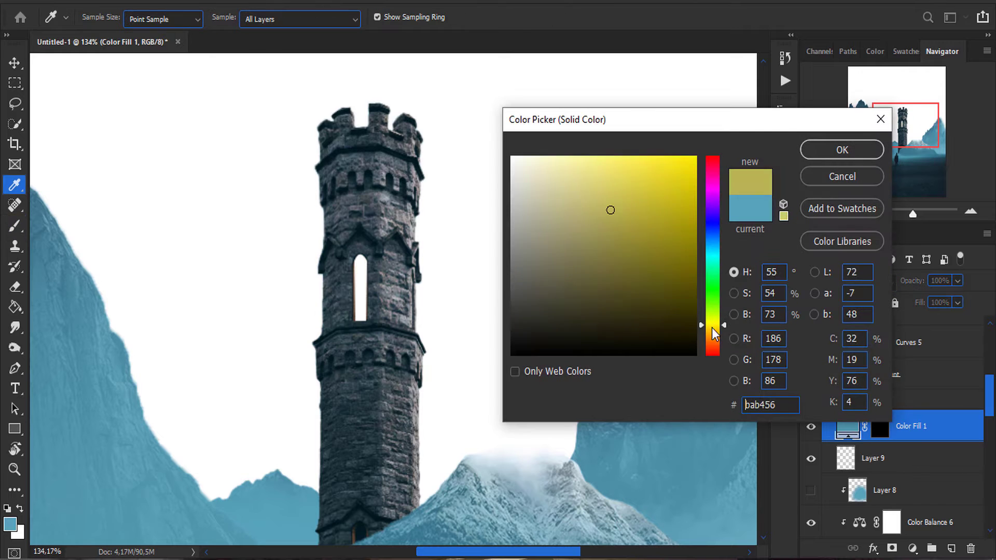
{"action": "left_click", "coordinate": [636, 172]}
{"action": "left_click", "coordinate": [869, 149]}
{"action": "left_click", "coordinate": [362, 270]}
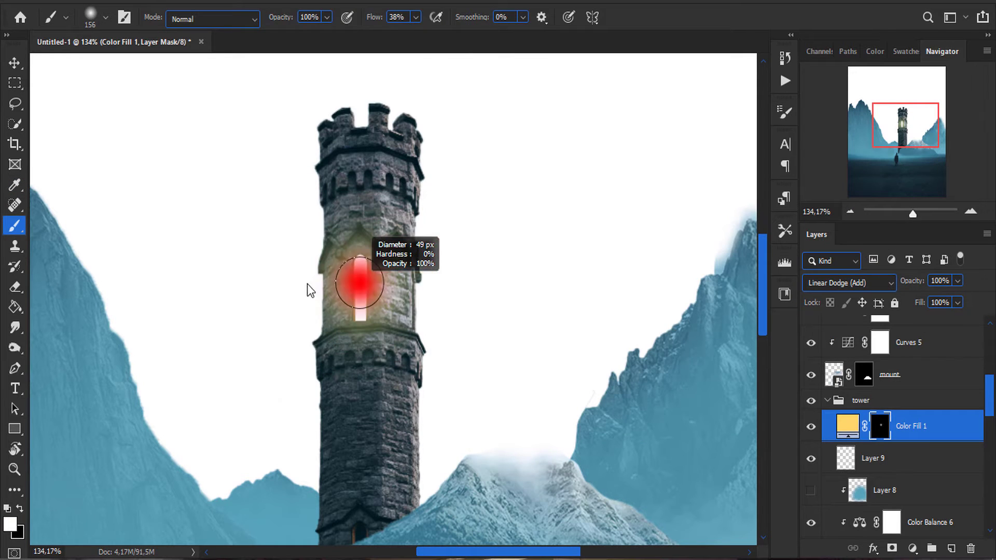
- Show the blue haze layer again and lower its opacity
{"action": "scroll", "coordinate": [359, 307], "scroll_direction": "down", "scroll_amount": 5}
{"action": "scroll", "coordinate": [616, 417], "scroll_direction": "up", "scroll_amount": 2}
{"action": "left_click", "coordinate": [857, 490]}
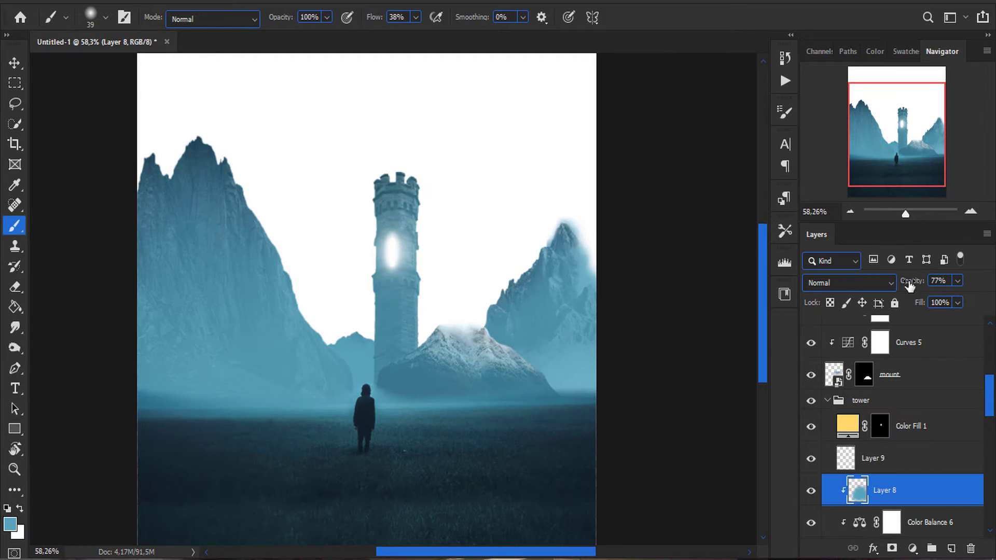
{"action": "left_click", "coordinate": [907, 426]}
{"action": "left_click_drag", "start_coordinate": [913, 280], "coordinate": [918, 282]}
{"action": "left_click", "coordinate": [879, 466]}
- Darken the field with dark teal paint on a new layer clipped to it
{"action": "key", "text": "v"}
{"action": "scroll", "coordinate": [453, 168], "scroll_direction": "down", "scroll_amount": 2}
{"action": "left_click", "coordinate": [137, 221]}
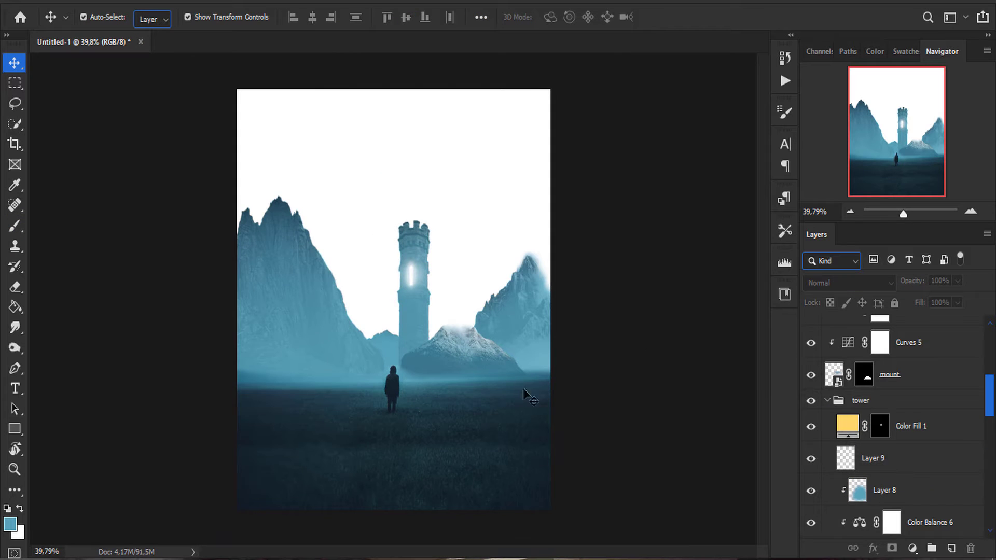
{"action": "scroll", "coordinate": [523, 394], "scroll_direction": "up", "scroll_amount": 2}
{"action": "scroll", "coordinate": [462, 413], "scroll_direction": "down", "scroll_amount": 2}
{"action": "key", "text": "ctrl+shift+alt+n"}
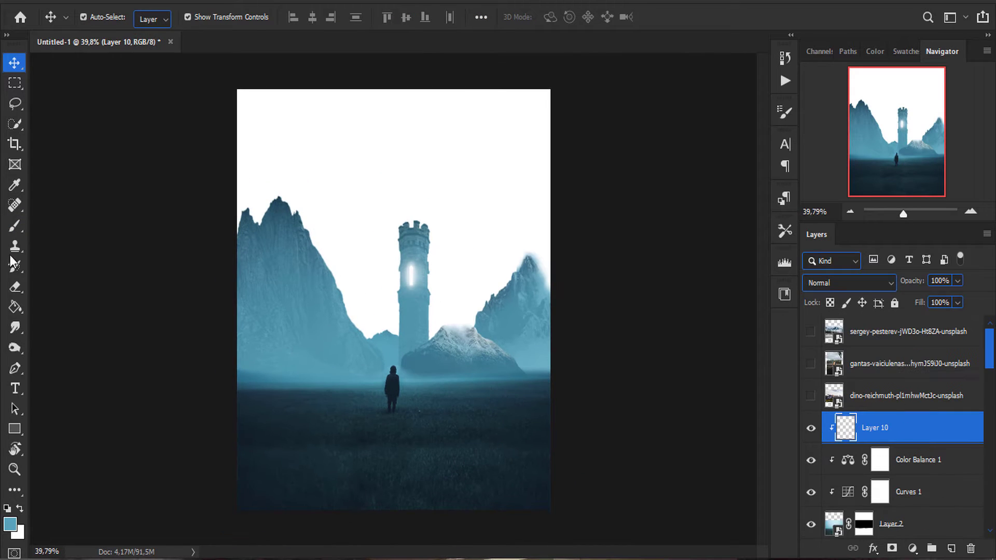
{"action": "key", "text": "b"}
{"action": "left_click", "coordinate": [10, 523]}
{"action": "left_click", "coordinate": [842, 148]}
{"action": "scroll", "coordinate": [211, 485], "scroll_direction": "up", "scroll_amount": 2}
{"action": "left_click_drag", "start_coordinate": [912, 280], "coordinate": [921, 284]}
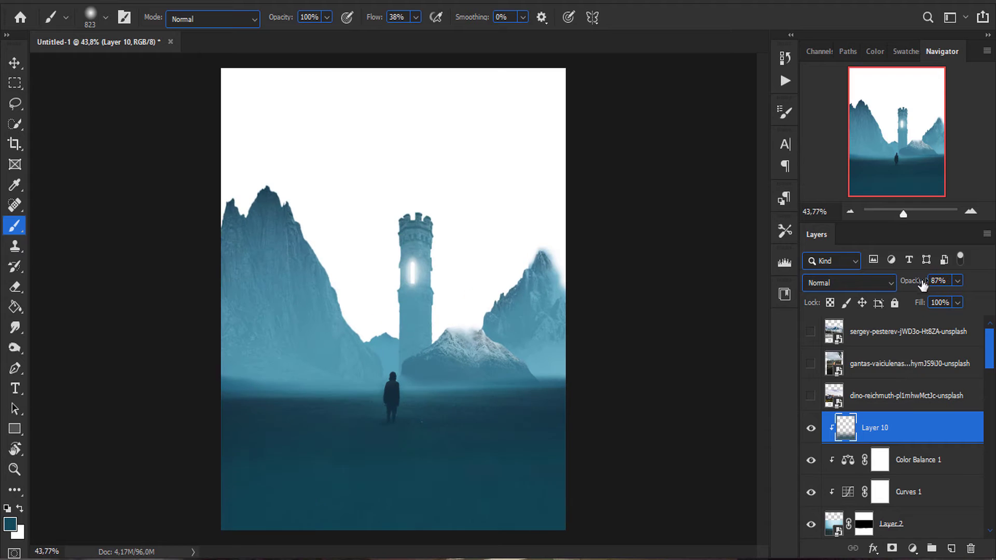
- Select the mountain layers for grouping
{"action": "key", "text": "v"}
{"action": "scroll", "coordinate": [487, 326], "scroll_direction": "down", "scroll_amount": 1}
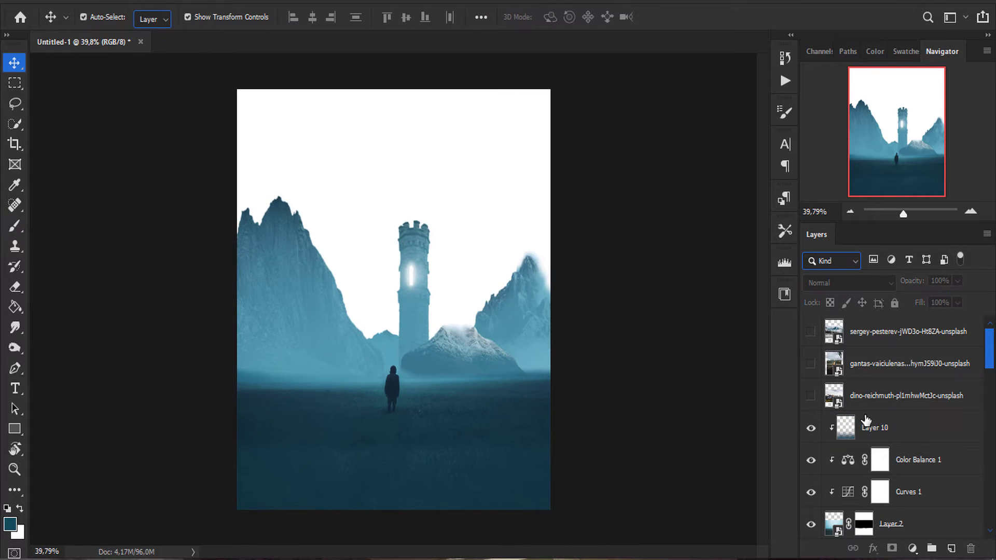
{"action": "scroll", "coordinate": [865, 419], "scroll_direction": "down", "scroll_amount": 3}
{"action": "left_click", "coordinate": [917, 451]}
- Group the mountain layers and name the group 'mountains'
{"action": "key", "text": "ctrl+g"}
{"action": "double_click", "coordinate": [863, 464]}
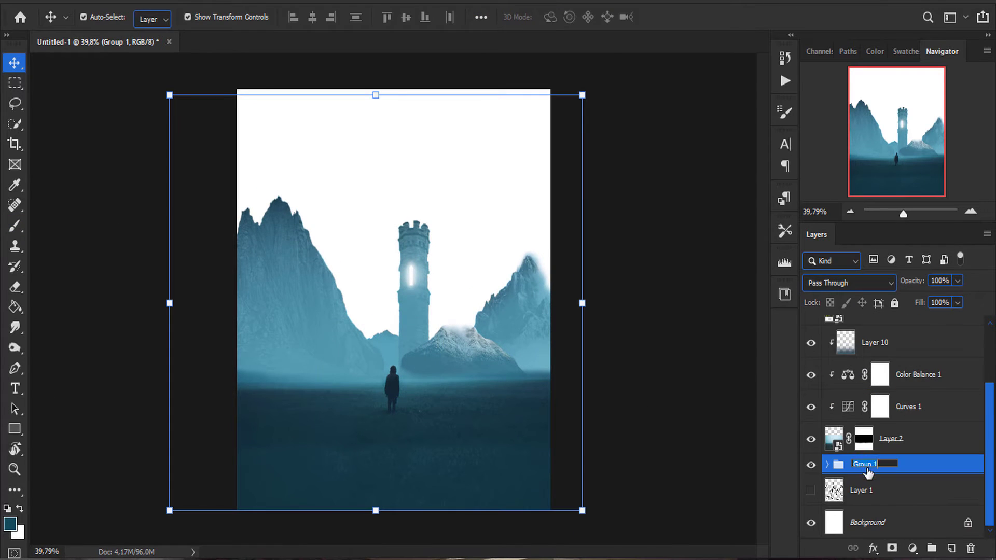
{"action": "key", "text": "m"}
- Delete the sea from the sky photo and enlarge the sky to fill the canvas top
{"action": "left_click_drag", "start_coordinate": [197, 137], "coordinate": [637, 326]}
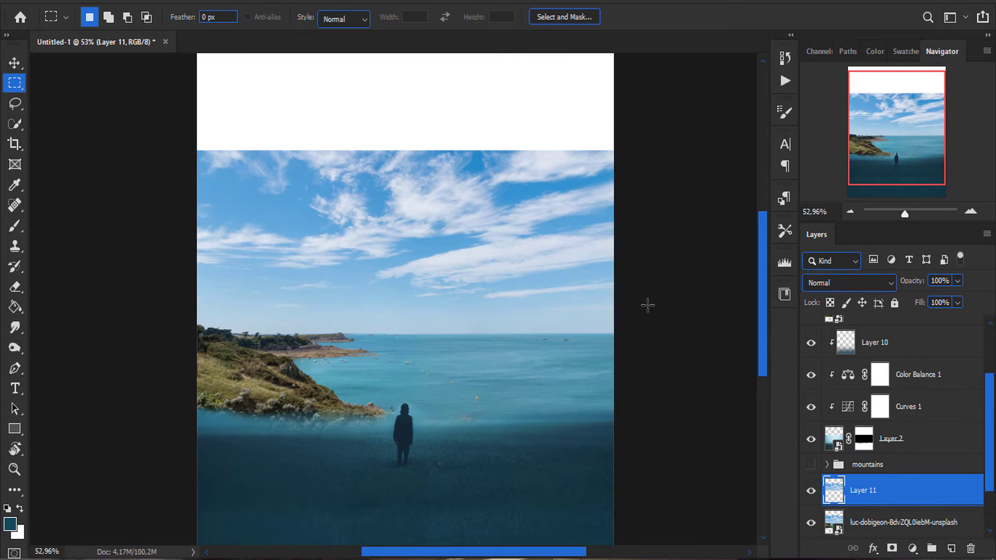
{"action": "key", "text": "Delete"}
{"action": "left_click", "coordinate": [810, 464]}
{"action": "key", "text": "ctrl+t"}
{"action": "left_click_drag", "start_coordinate": [410, 220], "coordinate": [409, 243]}
{"action": "left_click", "coordinate": [684, 17]}
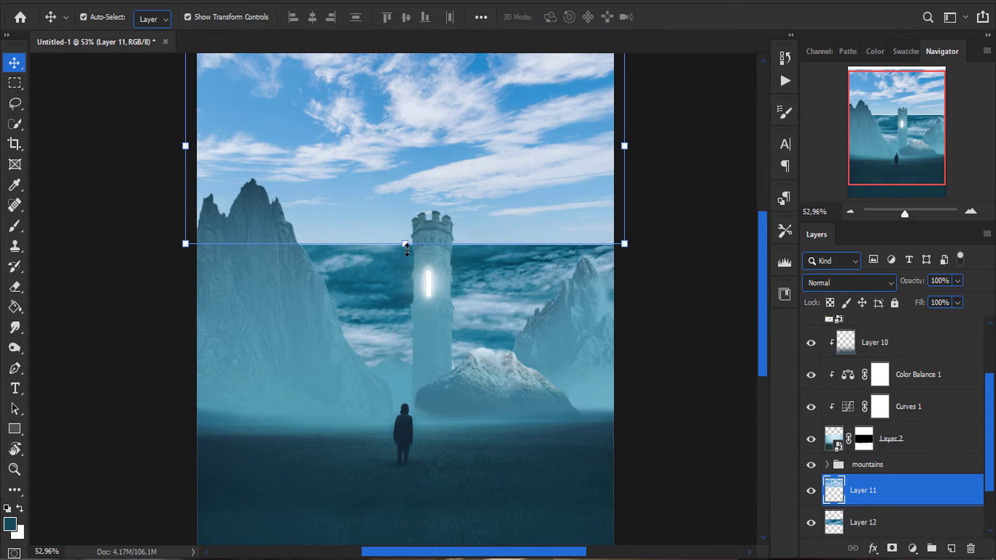
{"action": "left_click", "coordinate": [883, 524]}
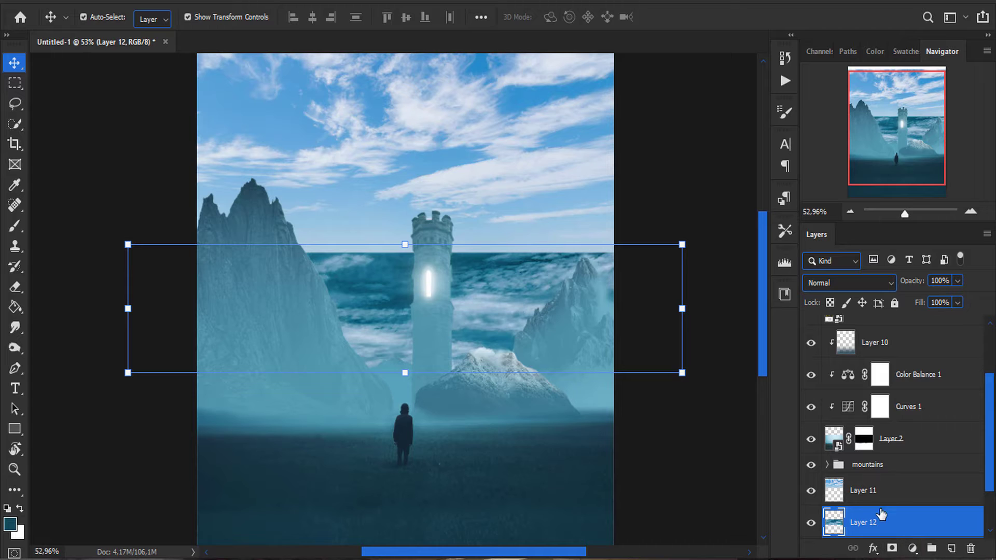
- Clip a Curves adjustment to the sky layer and bend it to darken the sky
{"action": "left_click", "coordinate": [911, 548]}
{"action": "left_click", "coordinate": [850, 346]}
{"action": "key", "text": "alt+bracketright"}
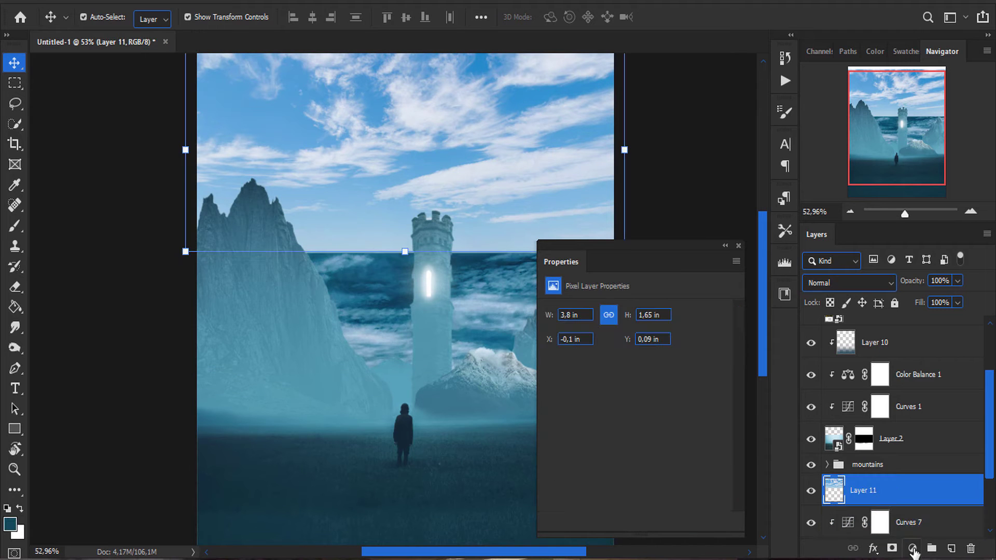
{"action": "left_click", "coordinate": [912, 548]}
{"action": "left_click", "coordinate": [850, 347]}
{"action": "left_click_drag", "start_coordinate": [612, 469], "coordinate": [619, 469]}
{"action": "left_click_drag", "start_coordinate": [648, 420], "coordinate": [656, 434]}
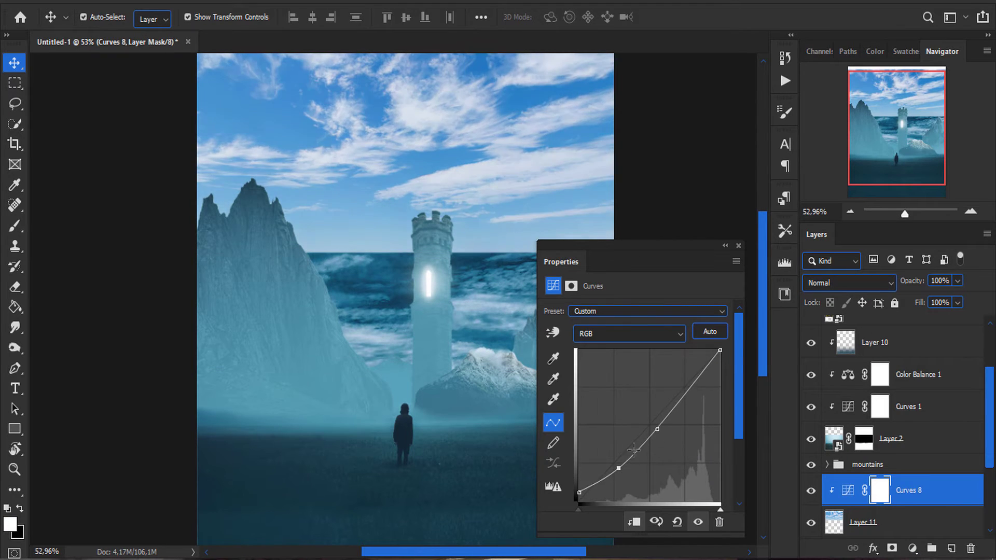
- Add a clipped Color Balance pushing the sky's shadows toward blue
{"action": "left_click", "coordinate": [911, 548]}
{"action": "left_click", "coordinate": [916, 409]}
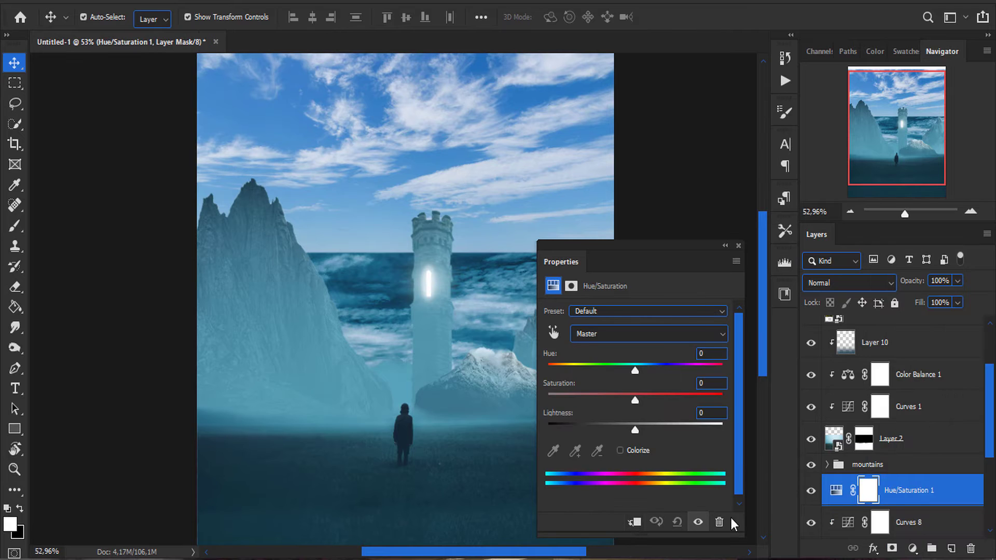
{"action": "left_click", "coordinate": [633, 522]}
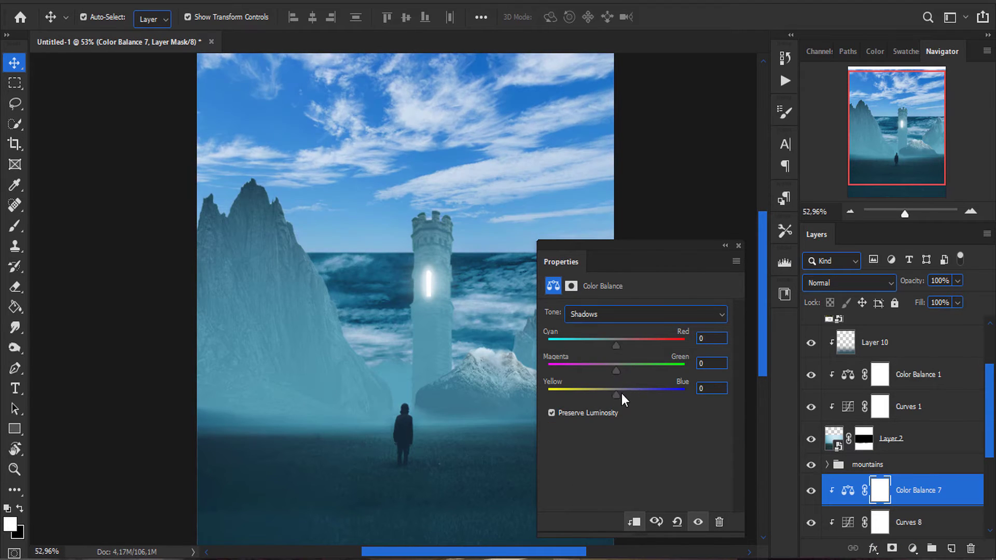
{"action": "left_click_drag", "start_coordinate": [621, 393], "coordinate": [650, 394]}
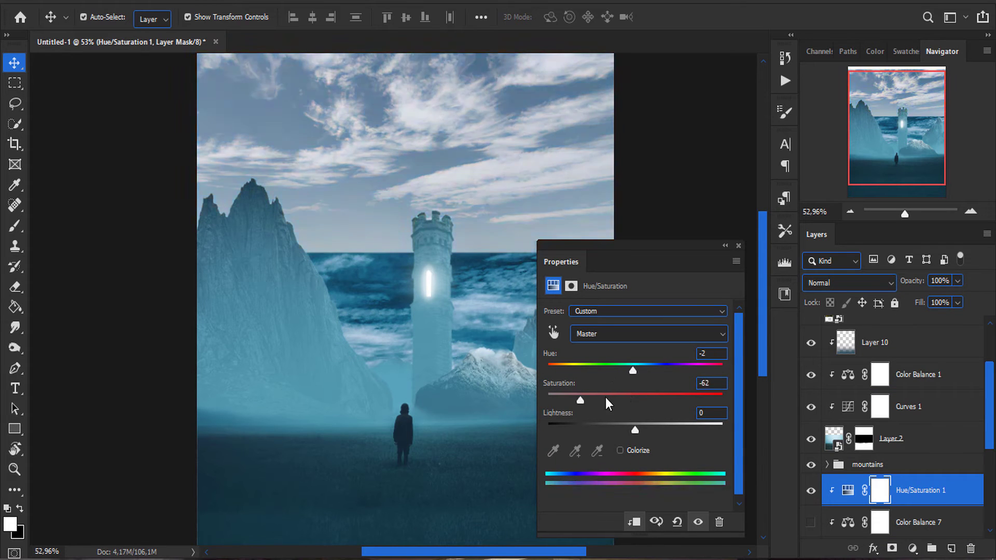
{"action": "left_click", "coordinate": [738, 245]}
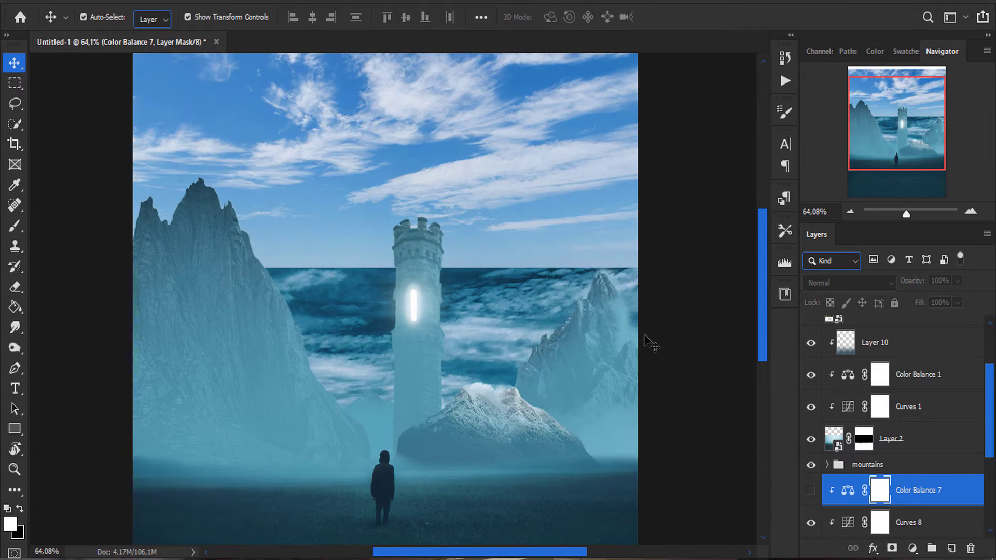
{"action": "left_click", "coordinate": [810, 490]}
{"action": "double_click", "coordinate": [847, 490]}
{"action": "key", "text": "Down"}
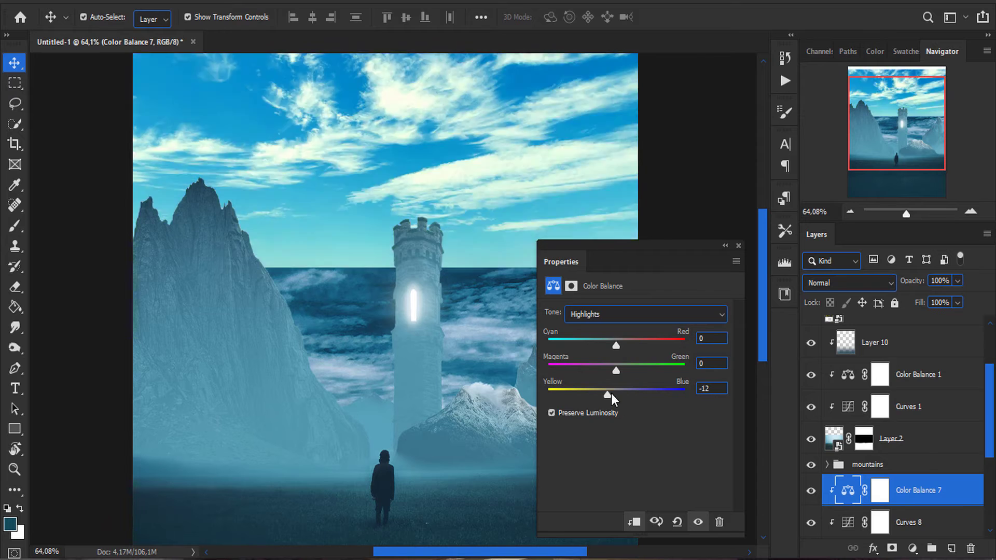
- Add Levels capping output at 198 and push Color Balance midtones strongly toward blue
{"action": "left_click", "coordinate": [600, 342]}
{"action": "left_click", "coordinate": [912, 548]}
{"action": "left_click", "coordinate": [882, 146]}
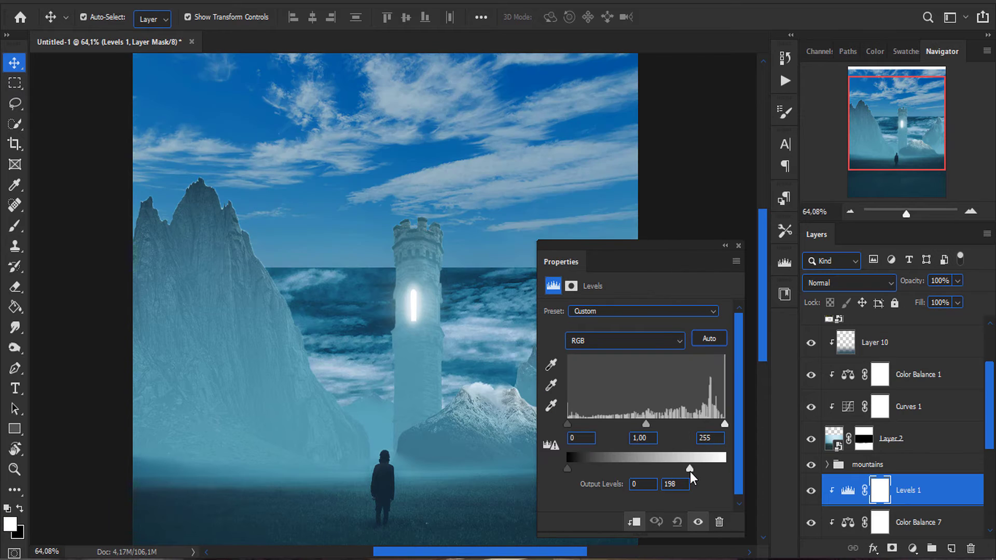
{"action": "left_click", "coordinate": [847, 522]}
{"action": "left_click_drag", "start_coordinate": [621, 394], "coordinate": [640, 394]}
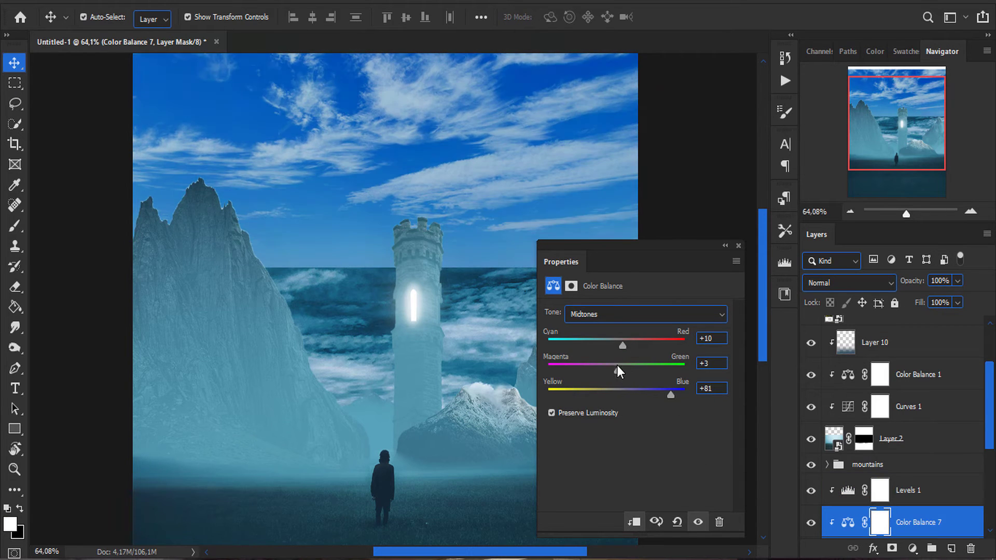
{"action": "key", "text": "Up"}
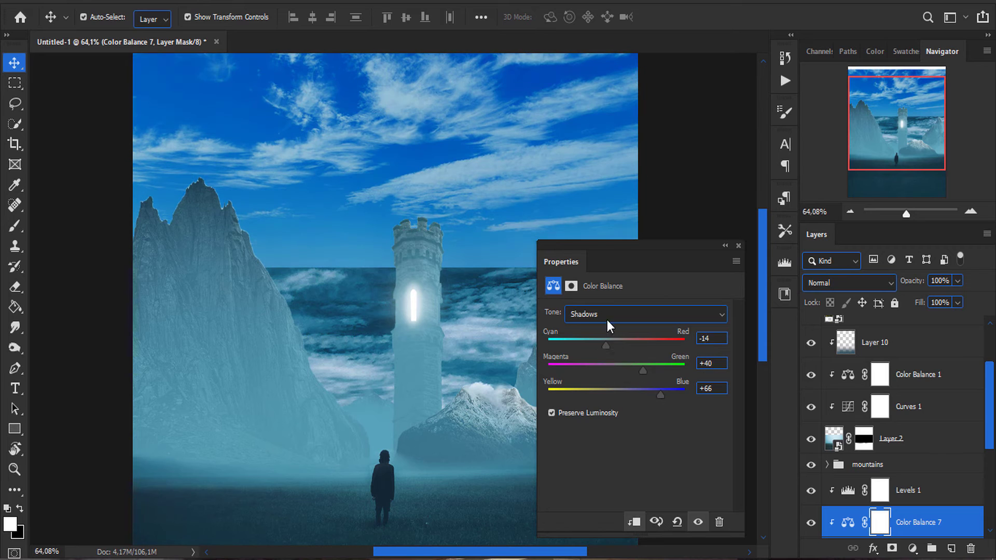
- Mask away the sky's lower edge along the horizon and mask Layer 12
{"action": "left_click", "coordinate": [738, 247]}
{"action": "key", "text": "x"}
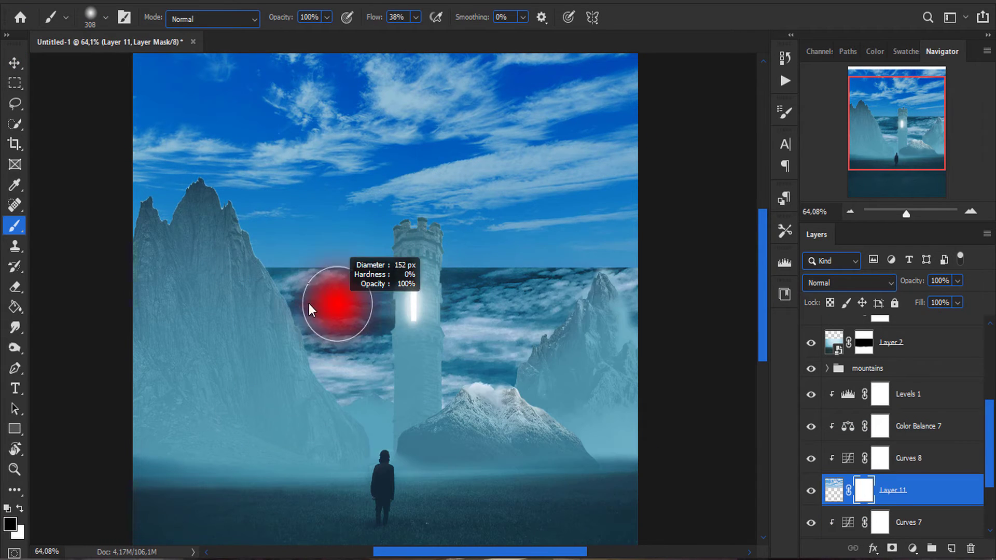
{"action": "left_click_drag", "start_coordinate": [280, 243], "coordinate": [622, 244]}
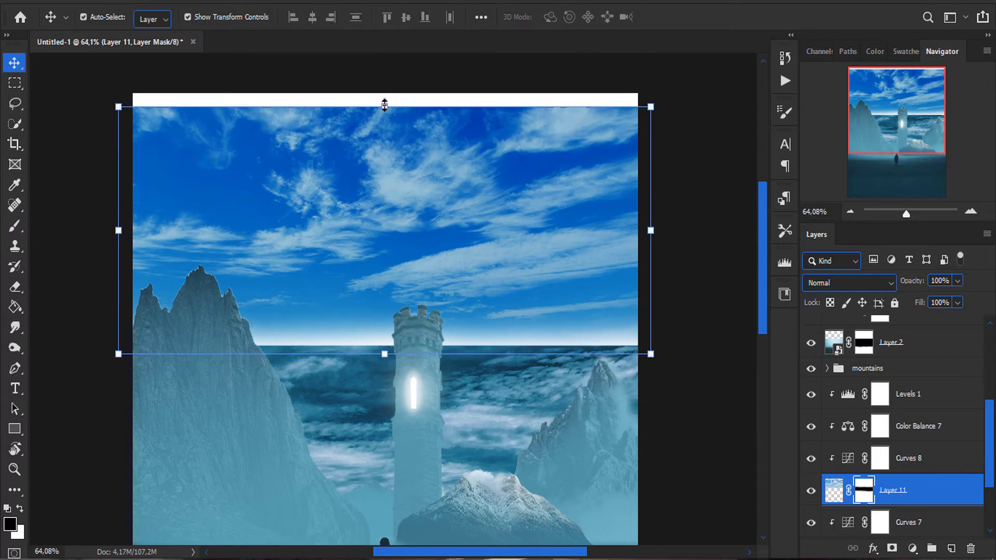
{"action": "left_click", "coordinate": [892, 548]}
{"action": "key", "text": "b"}
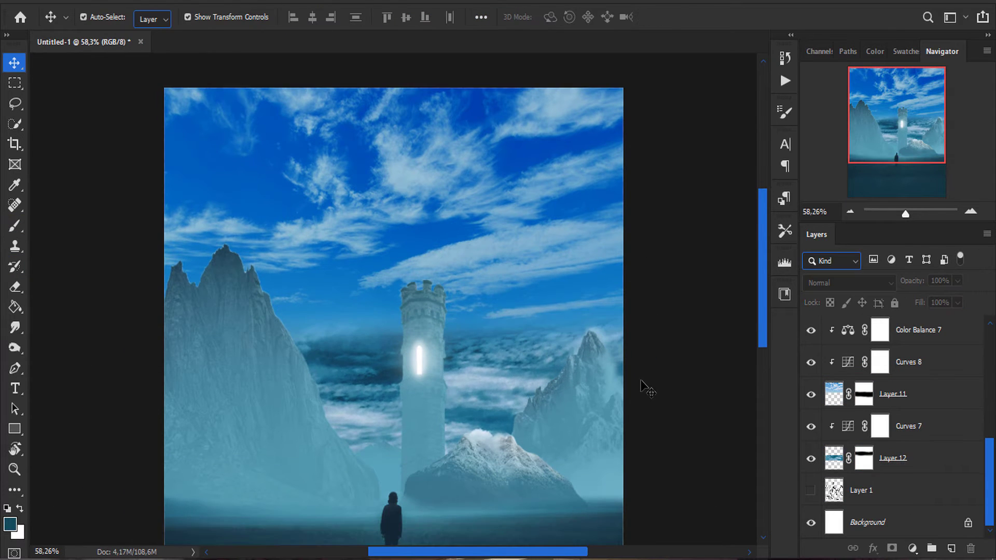
{"action": "left_click", "coordinate": [911, 548]}
{"action": "left_click", "coordinate": [856, 540]}
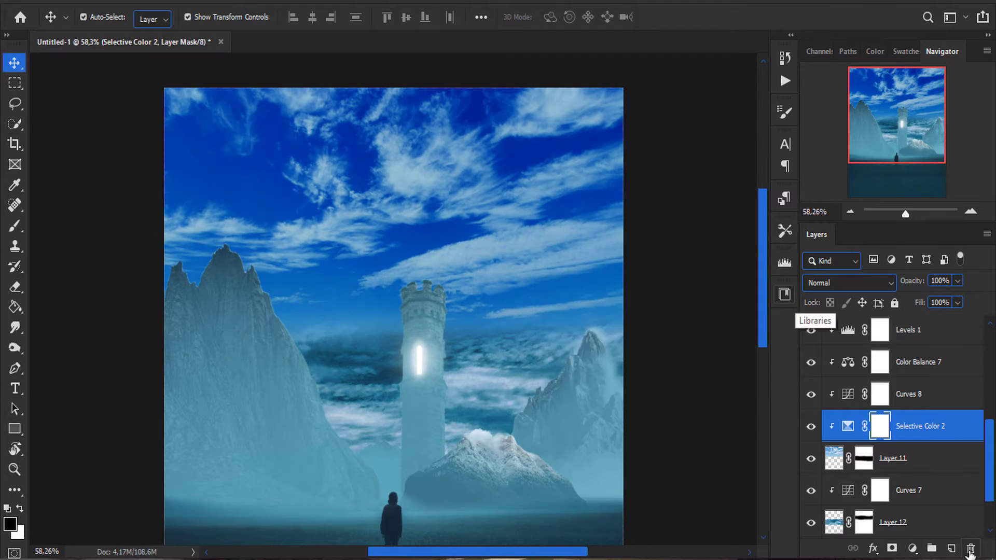
- Duplicate the sky layer and move the copy down behind the mountains
{"action": "left_click", "coordinate": [918, 458]}
{"action": "left_click_drag", "start_coordinate": [458, 251], "coordinate": [458, 255]}
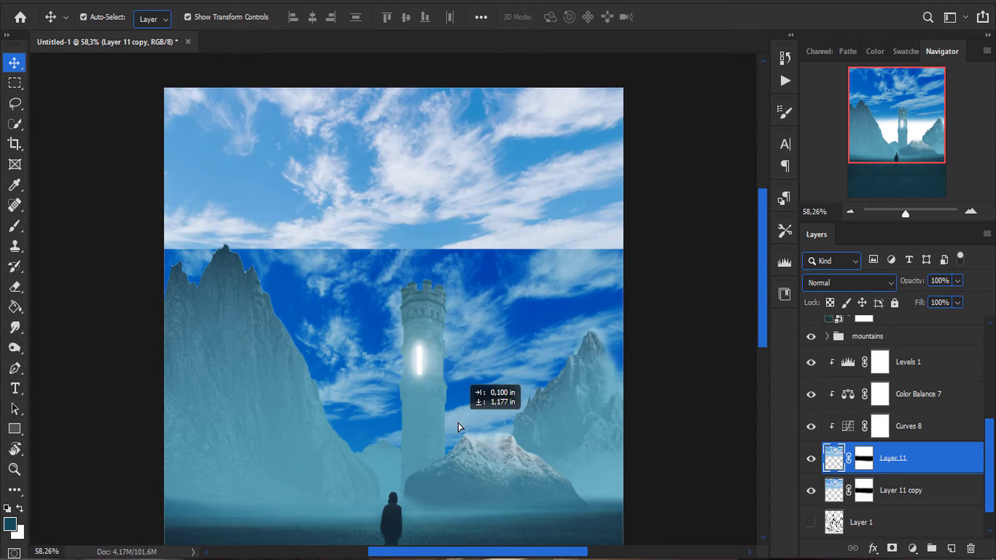
{"action": "key", "text": "ctrl+t"}
{"action": "mouse_move", "coordinate": [491, 314]}
{"action": "left_mouse_down"}
{"action": "mouse_move", "coordinate": [477, 415]}
{"action": "mouse_move", "coordinate": [494, 404]}
{"action": "left_mouse_up"}
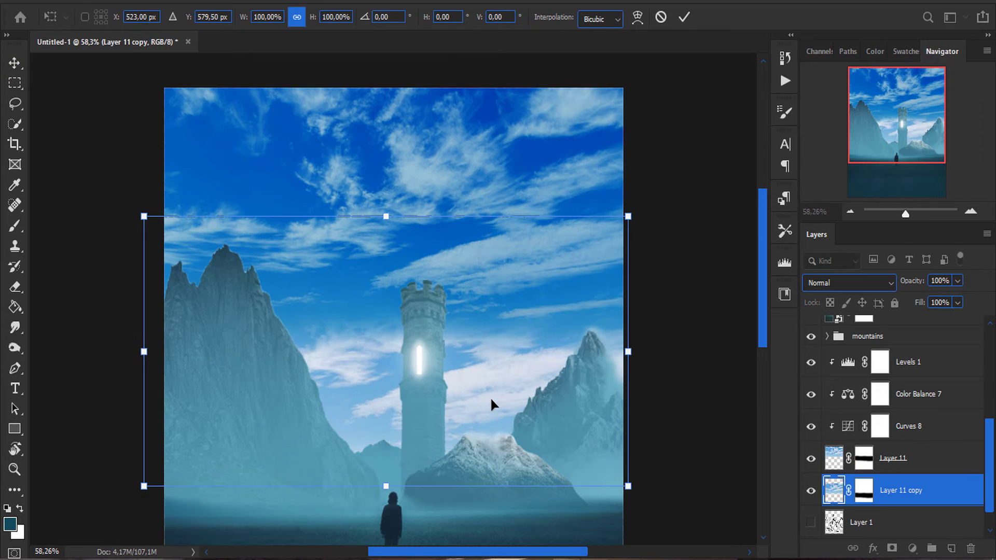
{"action": "key", "text": "Return"}
{"action": "left_click", "coordinate": [907, 362]}
- Duplicate the Levels, Color Balance and Curves adjustments and clip them to the lower sky copy
{"action": "left_click", "coordinate": [907, 425], "text": "shift"}
{"action": "left_click_drag", "start_coordinate": [907, 426], "coordinate": [912, 472]}
{"action": "left_click", "coordinate": [912, 433]}
{"action": "key", "text": "ctrl+alt+g"}
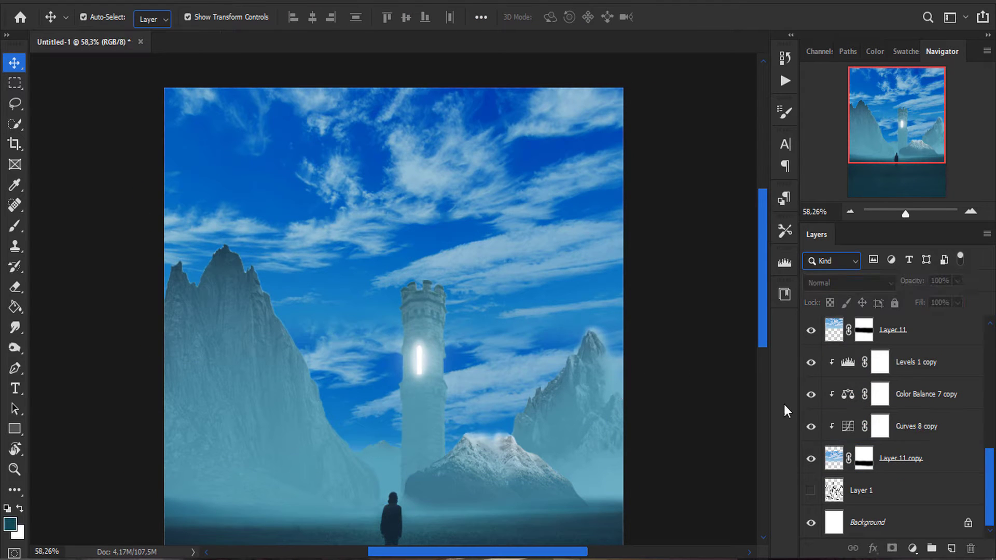
{"action": "key", "text": "alt+bracketleft"}
- Target Layer 11's mask and pick the brush to paint on it
{"action": "scroll", "coordinate": [877, 425], "scroll_direction": "up", "scroll_amount": 2}
{"action": "left_click", "coordinate": [864, 394]}
{"action": "key", "text": "b"}
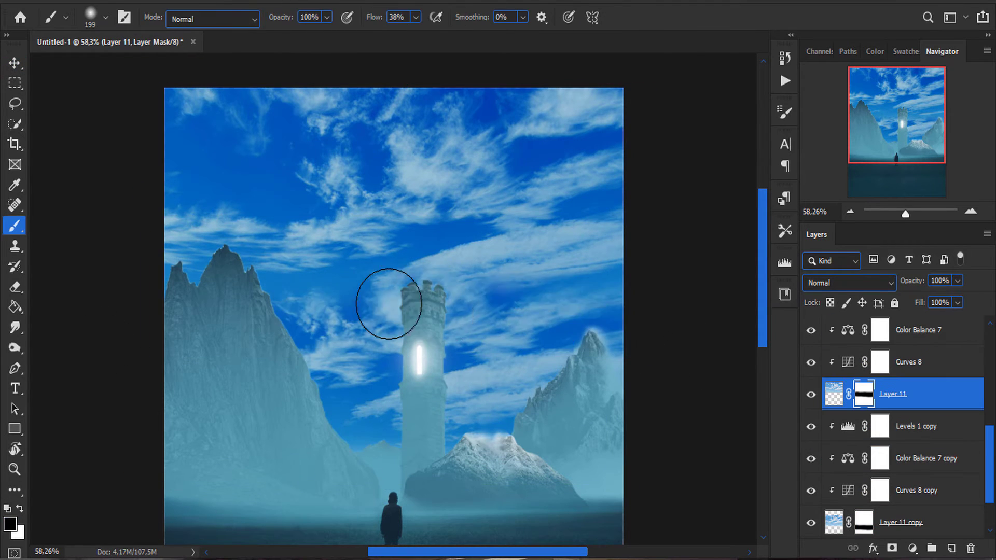
- Retune Color Balance 7 copy's midtones toward yellow and its highlights, then copy it to the upper sky
{"action": "scroll", "coordinate": [557, 454], "scroll_direction": "down", "scroll_amount": 2}
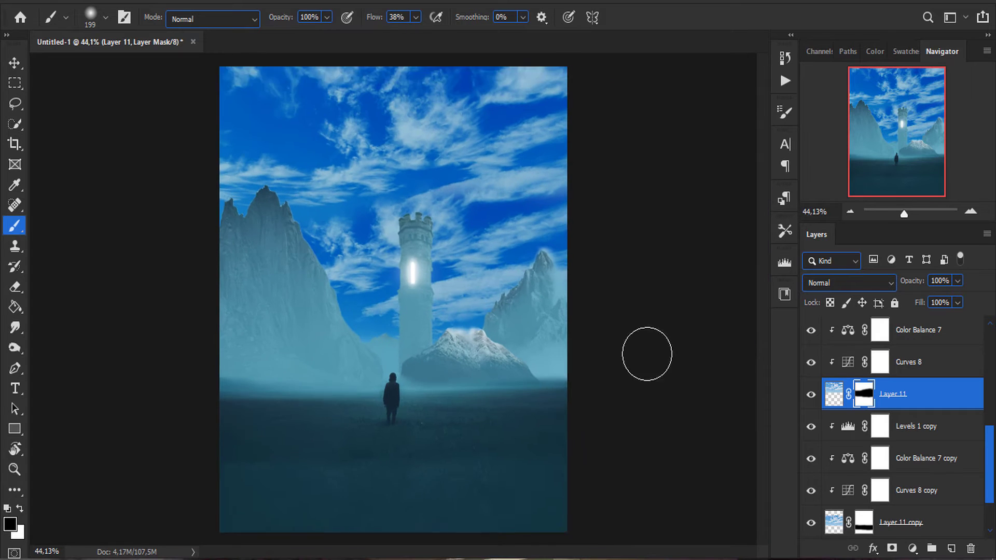
{"action": "double_click", "coordinate": [847, 426]}
{"action": "left_click_drag", "start_coordinate": [641, 394], "coordinate": [569, 402]}
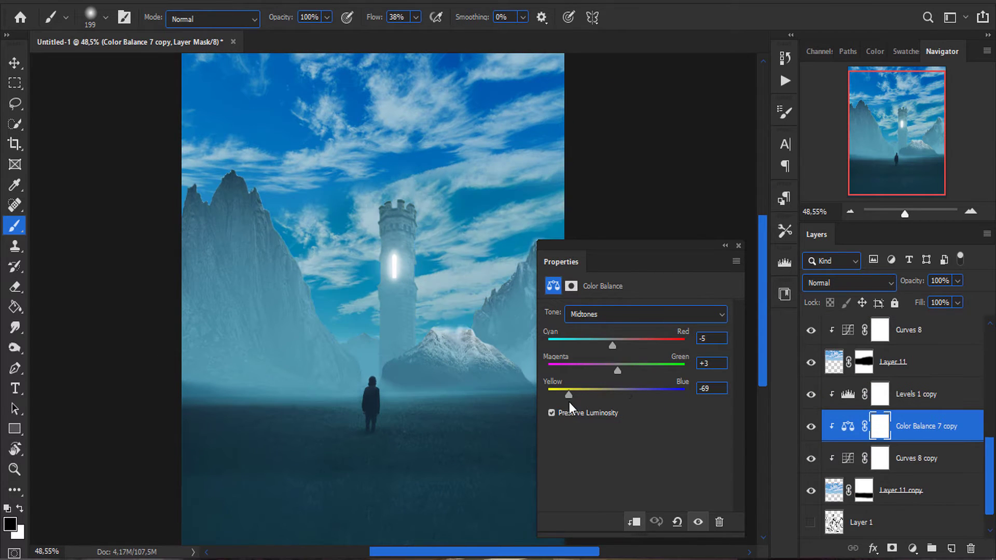
{"action": "left_click", "coordinate": [596, 314]}
{"action": "left_click", "coordinate": [601, 356]}
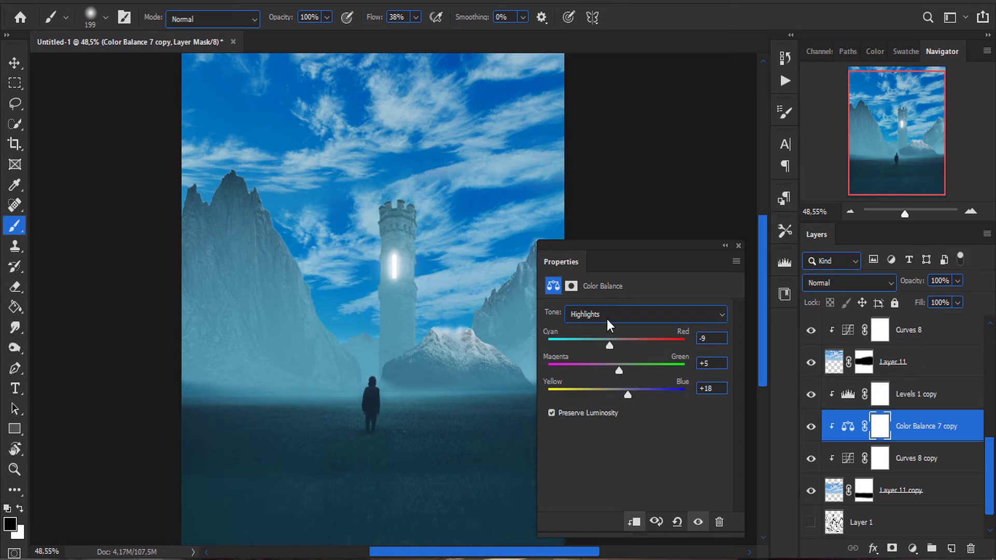
{"action": "left_click", "coordinate": [607, 313]}
{"action": "left_click", "coordinate": [606, 331]}
{"action": "left_click", "coordinate": [739, 246]}
{"action": "scroll", "coordinate": [900, 372], "scroll_direction": "up", "scroll_amount": 3}
{"action": "left_click", "coordinate": [901, 384]}
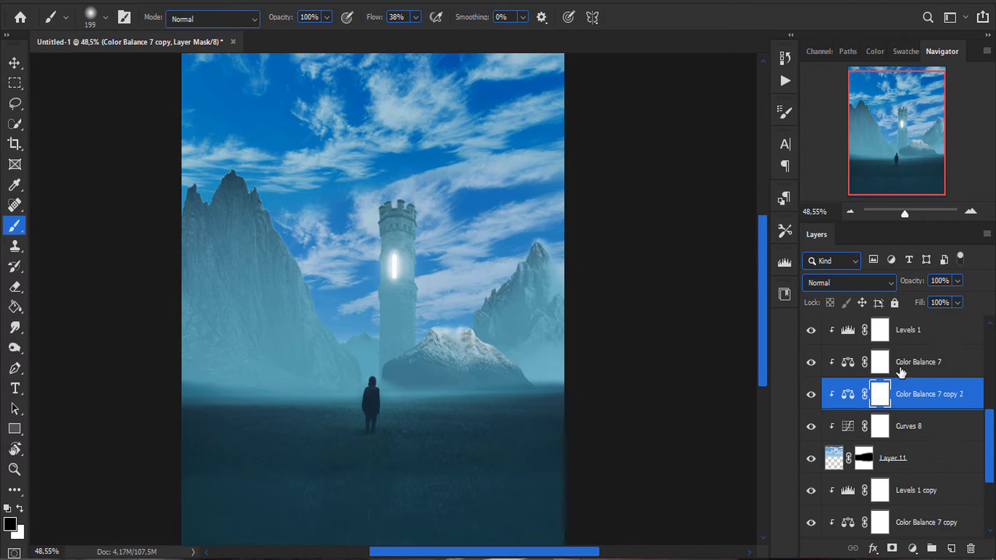
- Group all sky layers and their adjustments with Ctrl+G and name the group 'sky'
{"action": "scroll", "coordinate": [919, 444], "scroll_direction": "down", "scroll_amount": 2}
{"action": "scroll", "coordinate": [878, 427], "scroll_direction": "down", "scroll_amount": 1}
{"action": "double_click", "coordinate": [847, 426]}
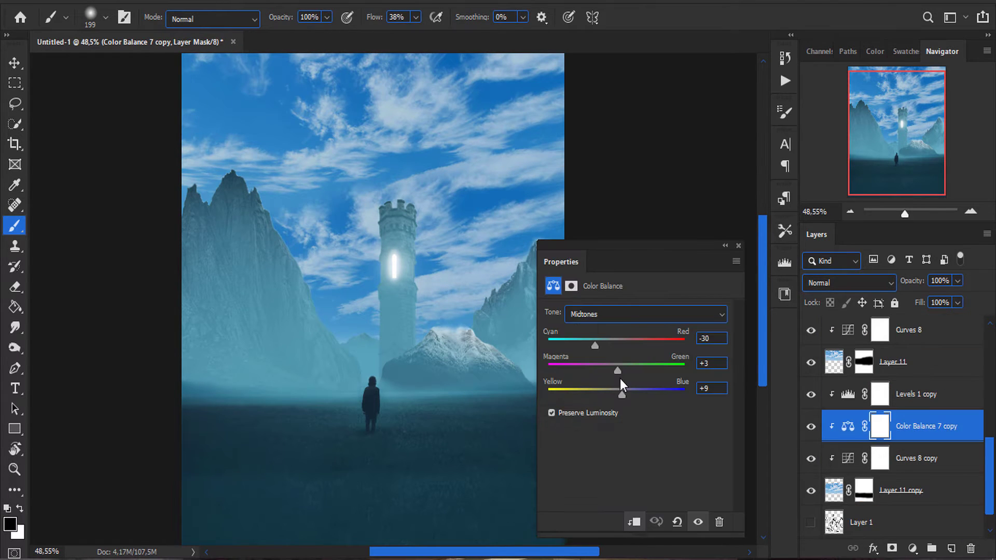
{"action": "left_click", "coordinate": [738, 245]}
{"action": "left_click", "coordinate": [845, 490], "text": "shift"}
{"action": "right_click", "coordinate": [845, 489]}
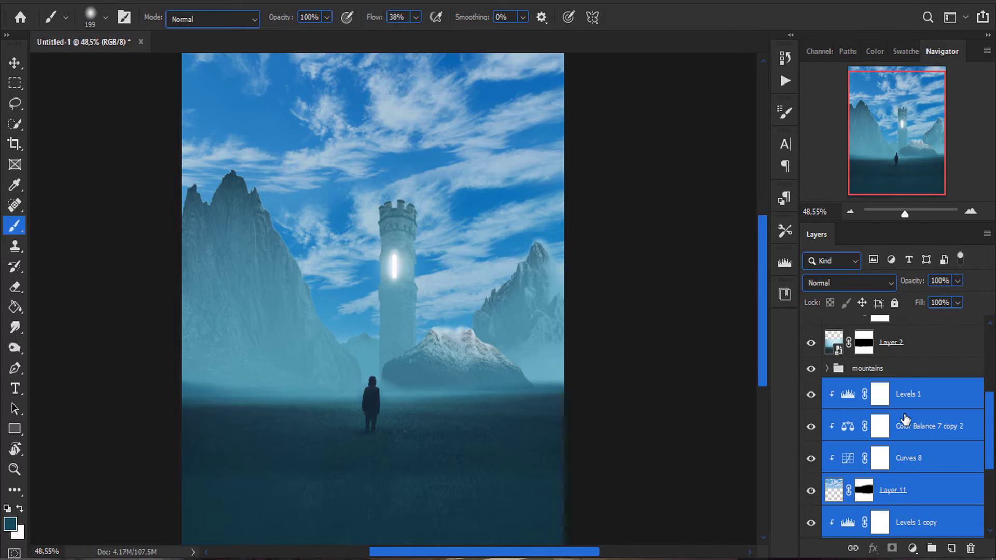
{"action": "key", "text": "ctrl+g"}
{"action": "double_click", "coordinate": [861, 464]}
{"action": "type", "text": "sky"}
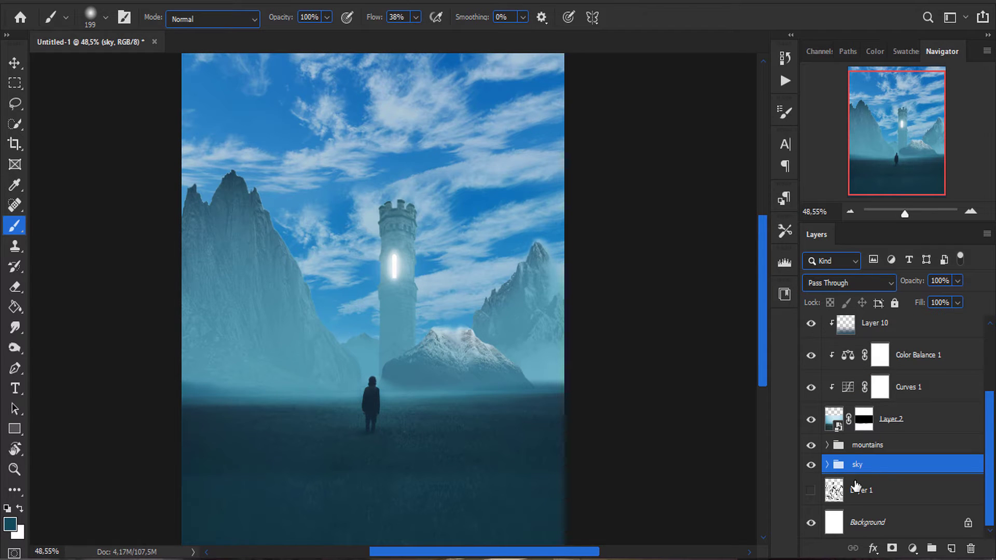
- Add a Brightness/Contrast adjustment above the base sky image in the sky group
{"action": "left_click", "coordinate": [826, 464]}
{"action": "left_click", "coordinate": [876, 486]}
{"action": "left_click", "coordinate": [912, 548]}
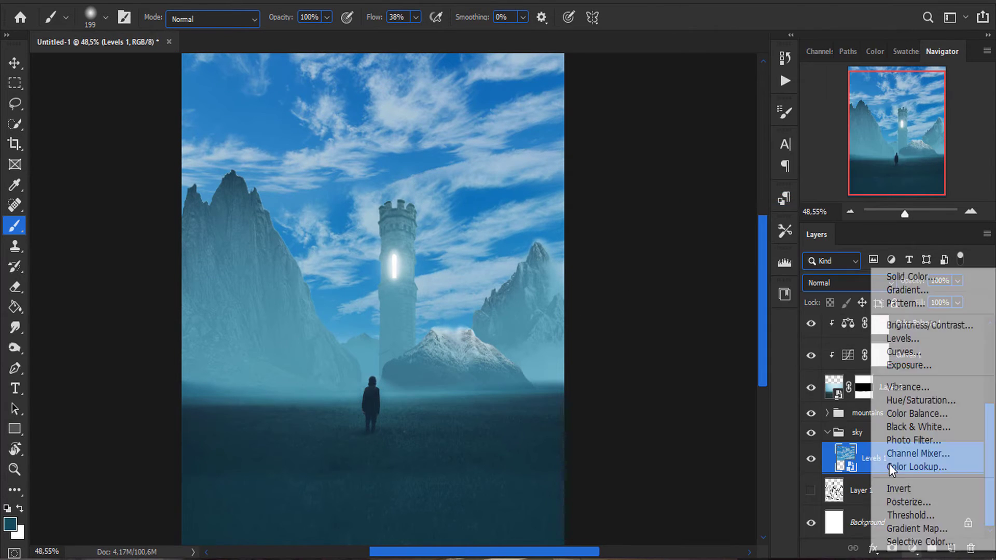
{"action": "left_click", "coordinate": [876, 264]}
- Paint dark teal around the tower on a new layer at 73% opacity
{"action": "left_click", "coordinate": [739, 245]}
{"action": "left_click", "coordinate": [951, 548]}
{"action": "mouse_move", "coordinate": [466, 280]}
{"action": "left_mouse_down"}
{"action": "mouse_move", "coordinate": [223, 356]}
{"action": "mouse_move", "coordinate": [381, 283]}
{"action": "left_mouse_up"}
{"action": "left_click_drag", "start_coordinate": [917, 282], "coordinate": [912, 283]}
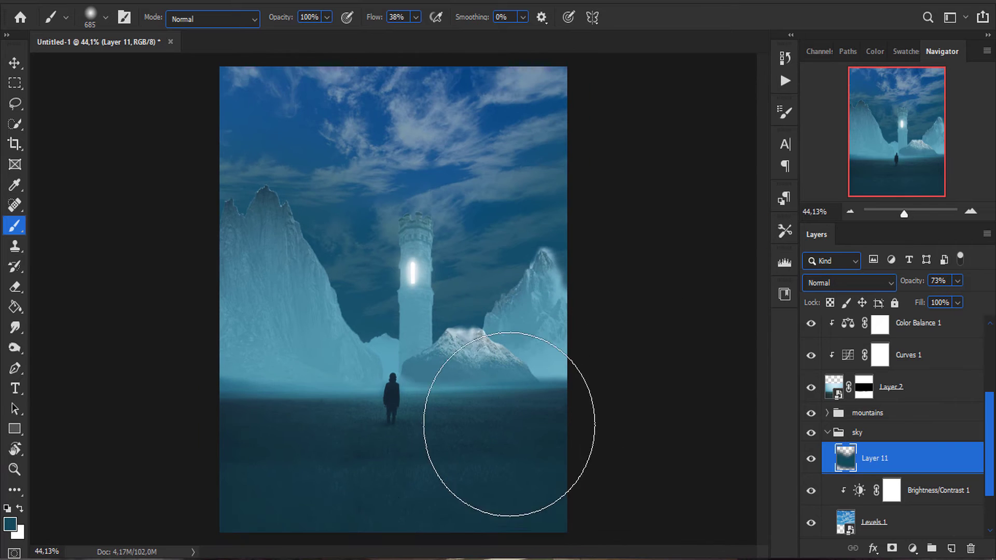
{"action": "left_click_drag", "start_coordinate": [442, 378], "coordinate": [439, 378]}
{"action": "scroll", "coordinate": [513, 396], "scroll_direction": "down", "scroll_amount": 1}
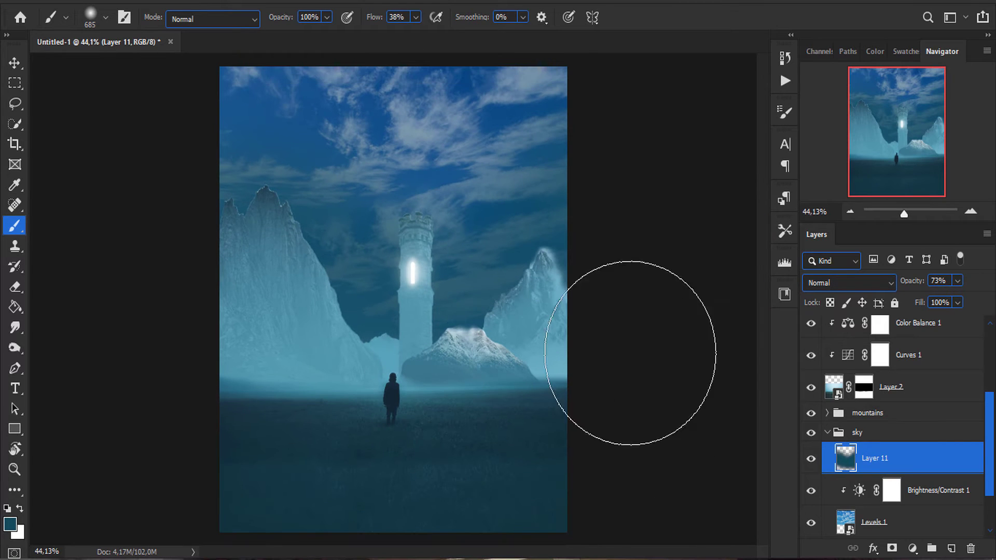
{"action": "key", "text": "v"}
- Add a colorized teal Hue/Saturation to the sky and delete the dark teal paint layer
{"action": "left_click", "coordinate": [912, 548]}
{"action": "left_click", "coordinate": [912, 435]}
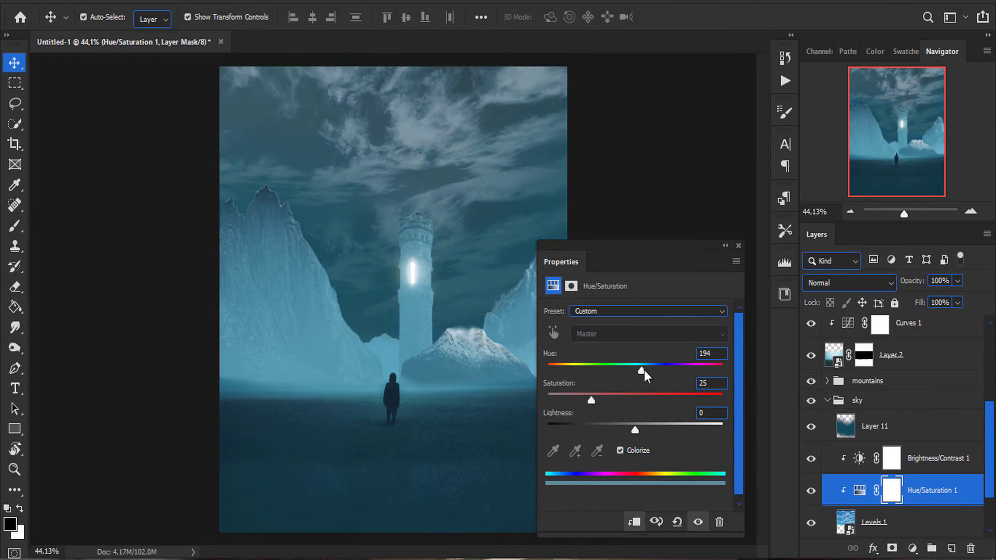
{"action": "left_click", "coordinate": [627, 397]}
{"action": "left_click", "coordinate": [737, 245]}
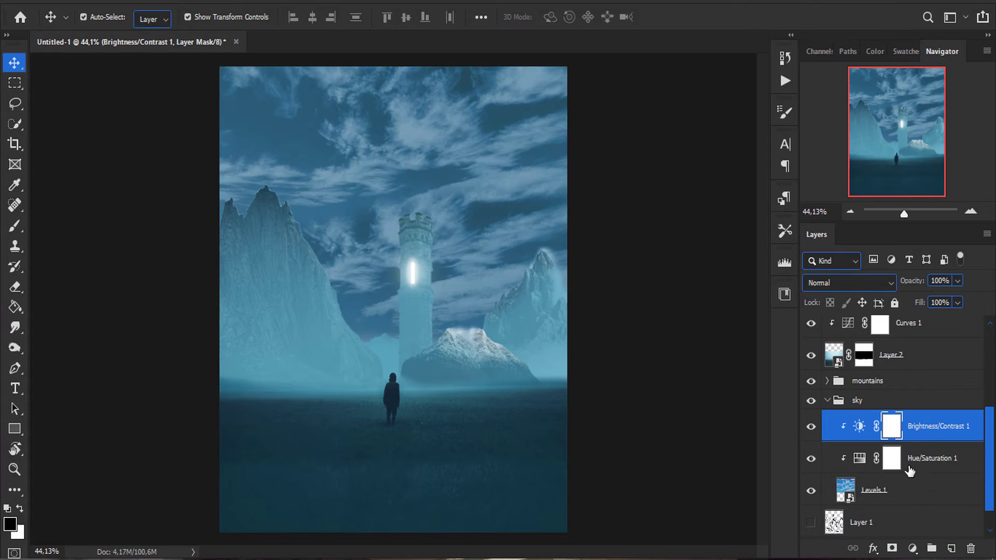
- Paint soft white haze over the sky and mountains on Layer 12, then hide it
{"action": "left_click", "coordinate": [951, 548]}
{"action": "key", "text": "b"}
{"action": "key", "text": "x"}
{"action": "mouse_move", "coordinate": [300, 249]}
{"action": "left_mouse_down"}
{"action": "mouse_move", "coordinate": [260, 278]}
{"action": "mouse_move", "coordinate": [584, 413]}
{"action": "left_mouse_up"}
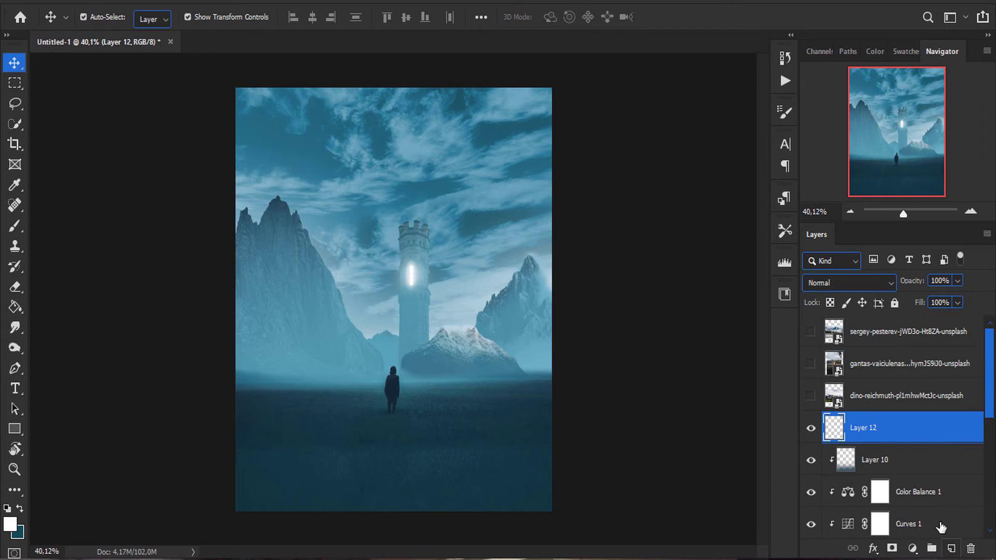
{"action": "left_click_drag", "start_coordinate": [234, 122], "coordinate": [519, 177]}
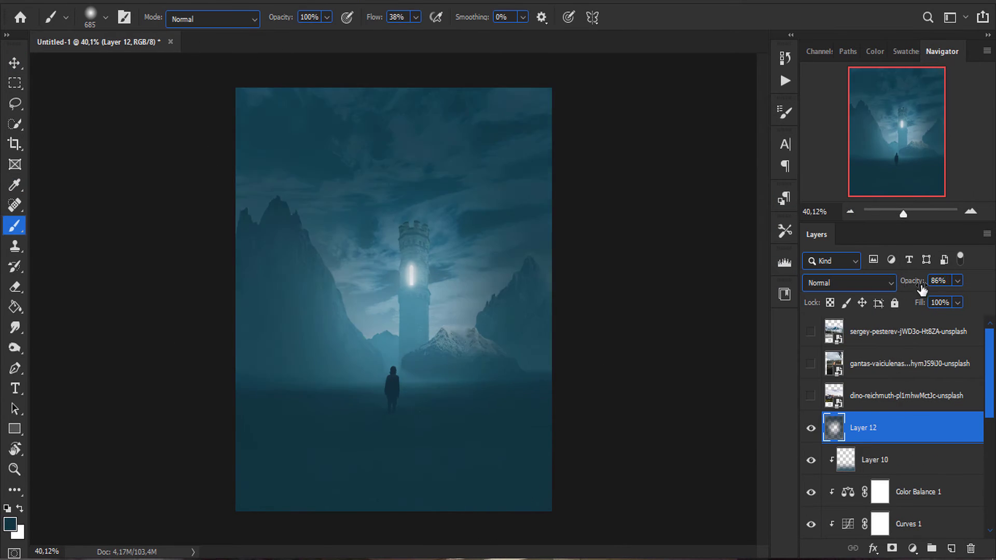
{"action": "mouse_move", "coordinate": [915, 281]}
{"action": "left_mouse_down"}
{"action": "mouse_move", "coordinate": [904, 281]}
{"action": "mouse_move", "coordinate": [909, 288]}
{"action": "left_mouse_up"}
{"action": "left_click", "coordinate": [911, 439]}
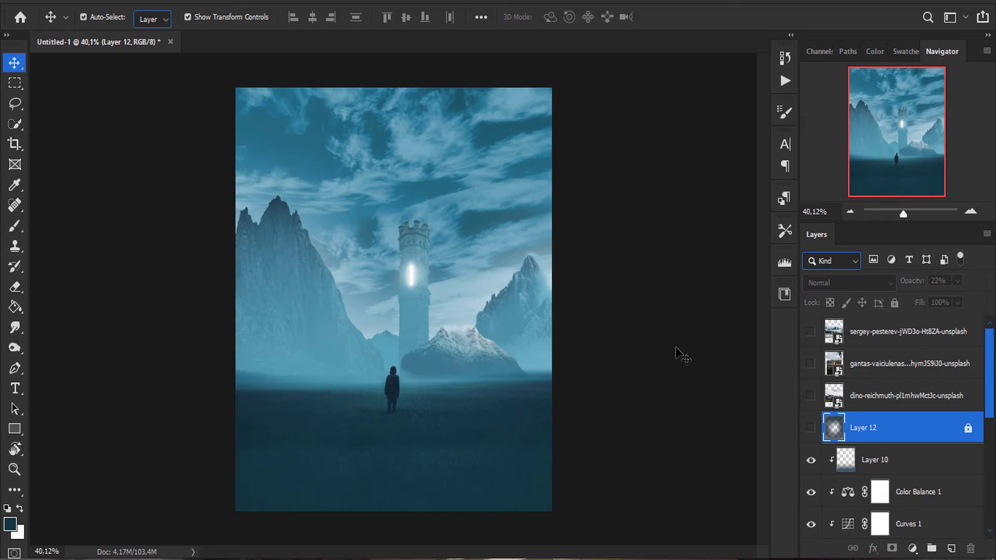
- Show the tent photo layer and resize it on the canvas
{"action": "left_click", "coordinate": [908, 395]}
{"action": "left_click_drag", "start_coordinate": [551, 412], "coordinate": [545, 454]}
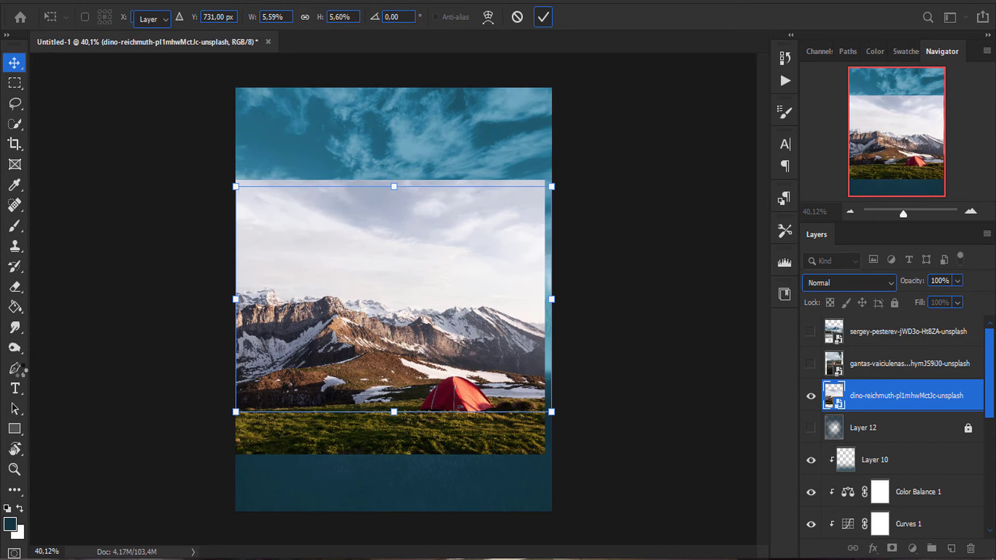
{"action": "key", "text": "Return"}
- Tone the tent with clipped Color Balance midtones and a Selective Color adjustment
{"action": "key", "text": "p"}
{"action": "scroll", "coordinate": [354, 280], "scroll_direction": "up", "scroll_amount": 5}
{"action": "scroll", "coordinate": [355, 280], "scroll_direction": "up", "scroll_amount": 2}
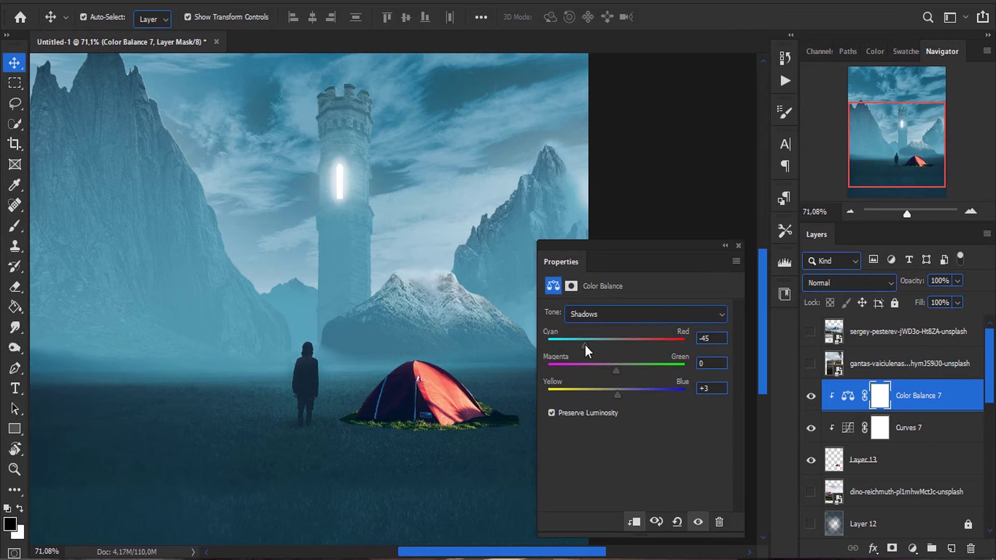
{"action": "left_click_drag", "start_coordinate": [617, 395], "coordinate": [618, 365]}
{"action": "left_click", "coordinate": [912, 548]}
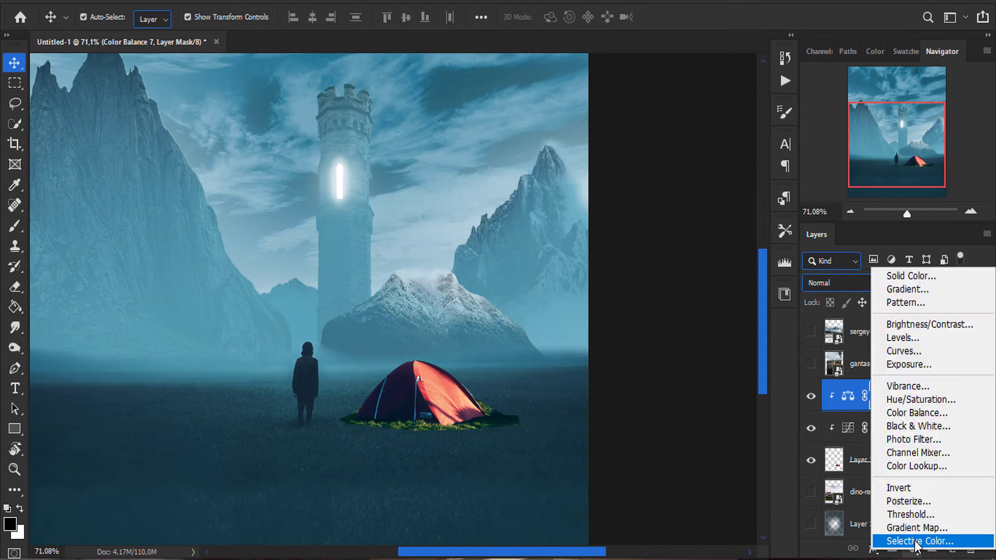
{"action": "left_click", "coordinate": [871, 537]}
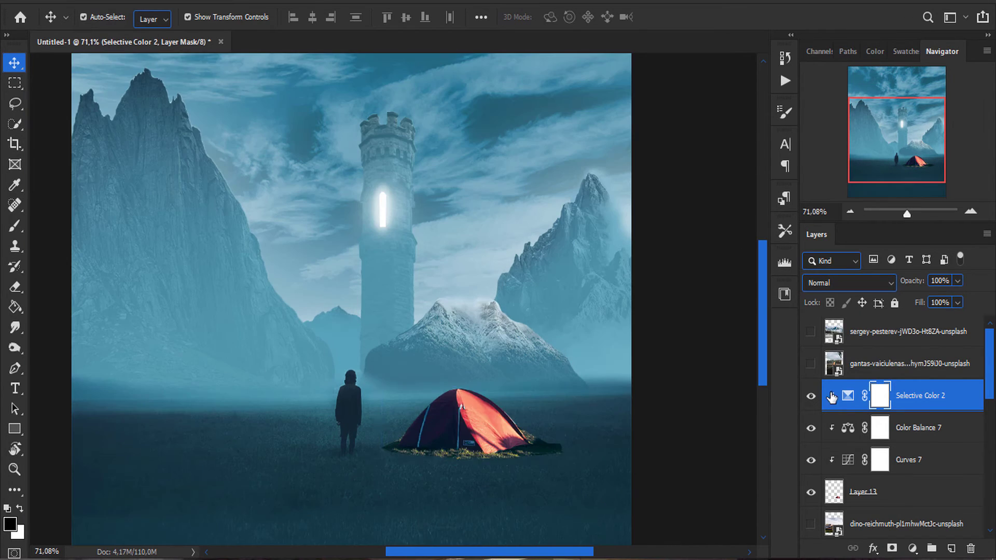
- Move the tent down and right into the field and give it a layer mask
{"action": "left_click_drag", "start_coordinate": [482, 399], "coordinate": [538, 430]}
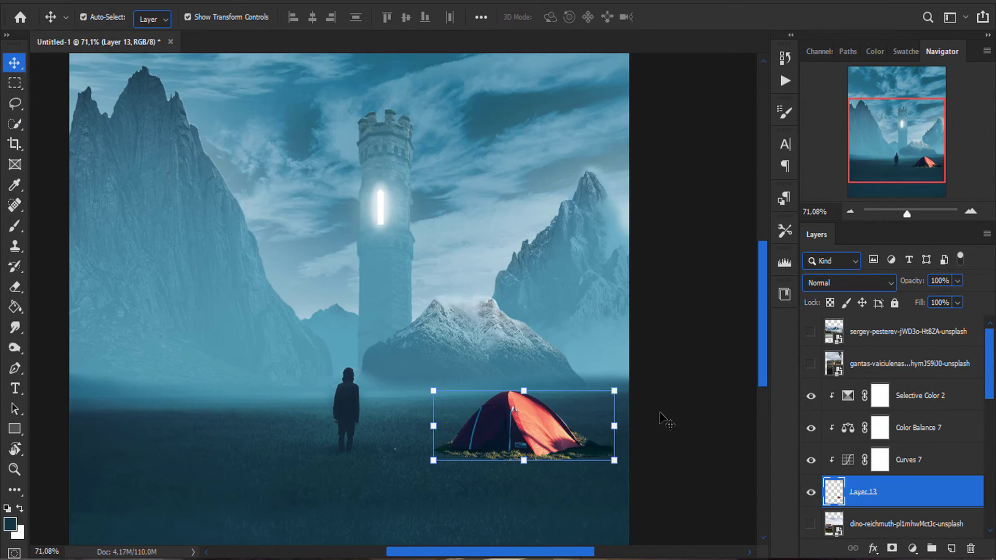
{"action": "left_click", "coordinate": [891, 548]}
{"action": "key", "text": "b"}
{"action": "scroll", "coordinate": [553, 468], "scroll_direction": "up", "scroll_amount": 5}
{"action": "right_click", "coordinate": [545, 311]}
{"action": "key", "text": "Escape"}
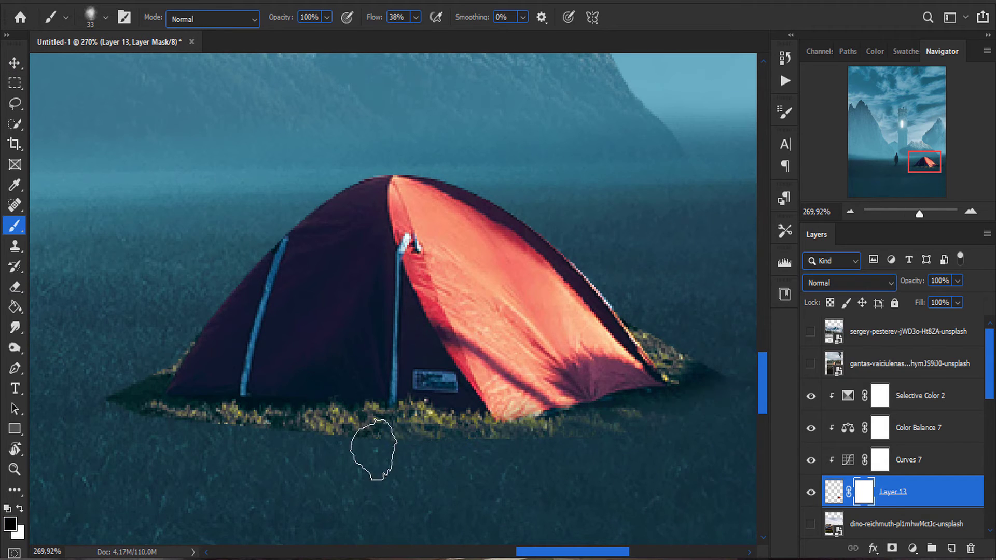
- Mask away the stray grass to the right of the tent
{"action": "scroll", "coordinate": [490, 436], "scroll_direction": "right", "scroll_amount": 5}
{"action": "left_click_drag", "start_coordinate": [534, 378], "coordinate": [514, 314]}
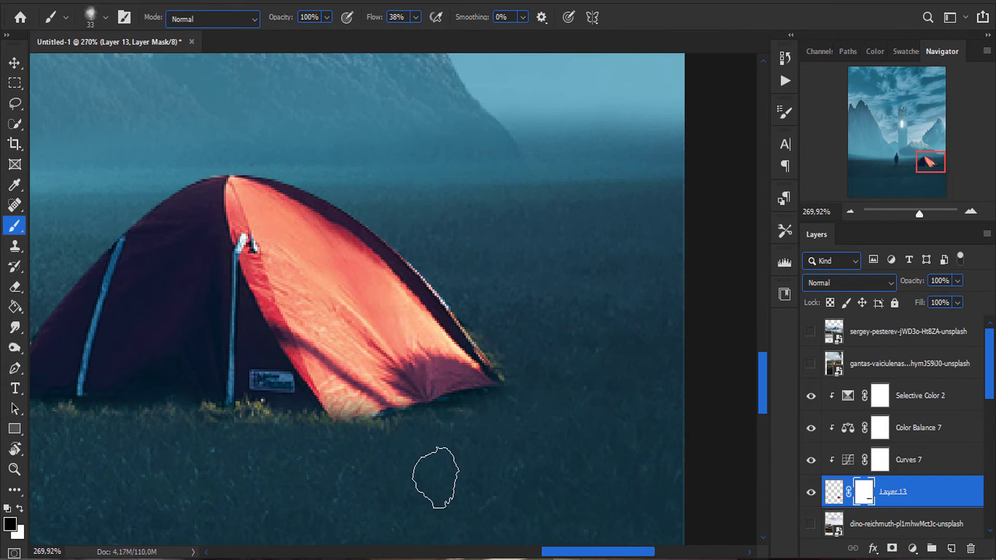
{"action": "scroll", "coordinate": [374, 463], "scroll_direction": "up", "scroll_amount": 2}
{"action": "scroll", "coordinate": [173, 357], "scroll_direction": "right", "scroll_amount": 2}
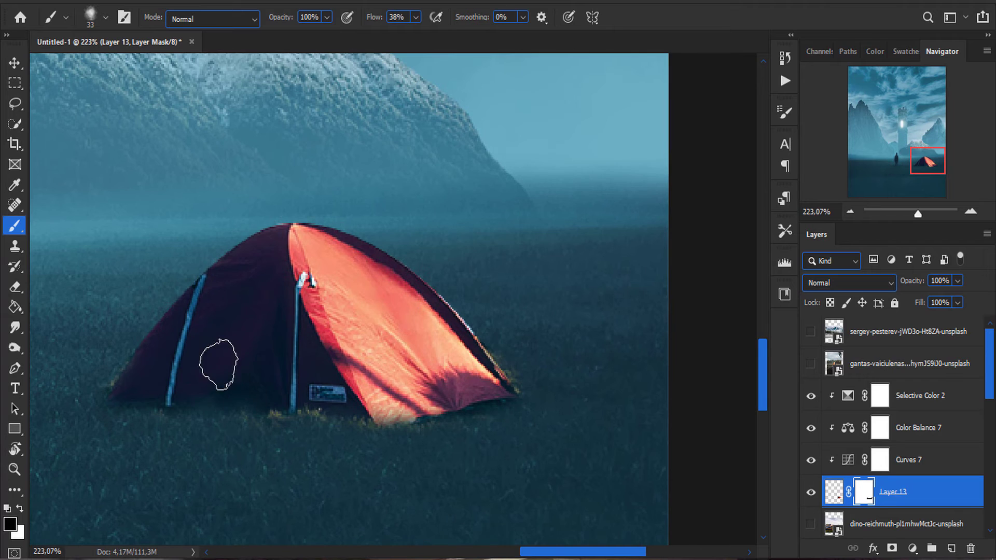
{"action": "scroll", "coordinate": [229, 421], "scroll_direction": "down", "scroll_amount": 5}
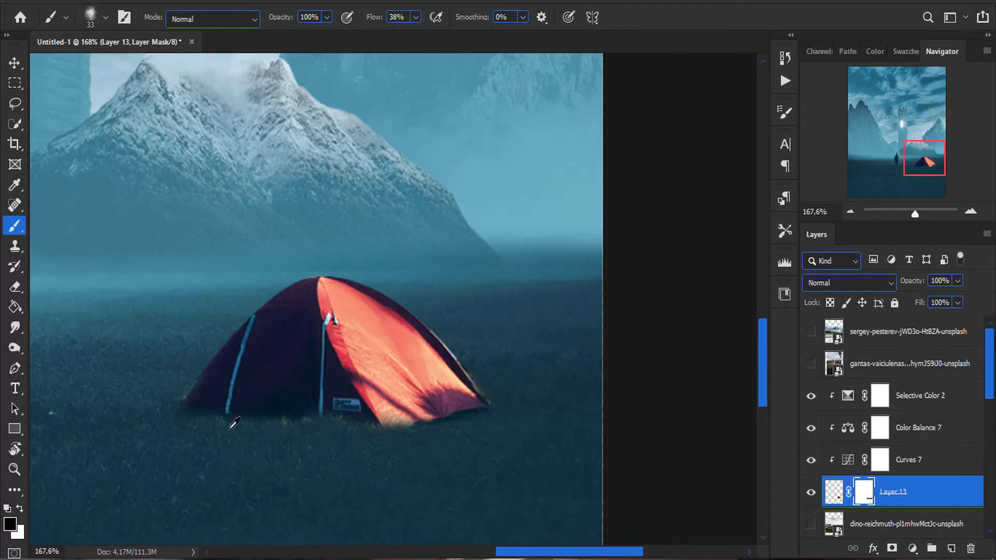
{"action": "scroll", "coordinate": [211, 382], "scroll_direction": "up", "scroll_amount": 2}
{"action": "scroll", "coordinate": [231, 444], "scroll_direction": "down", "scroll_amount": 1}
{"action": "key", "text": "ctrl+0"}
{"action": "key", "text": "v"}
{"action": "left_click", "coordinate": [503, 456]}
{"action": "scroll", "coordinate": [395, 468], "scroll_direction": "up", "scroll_amount": 2}
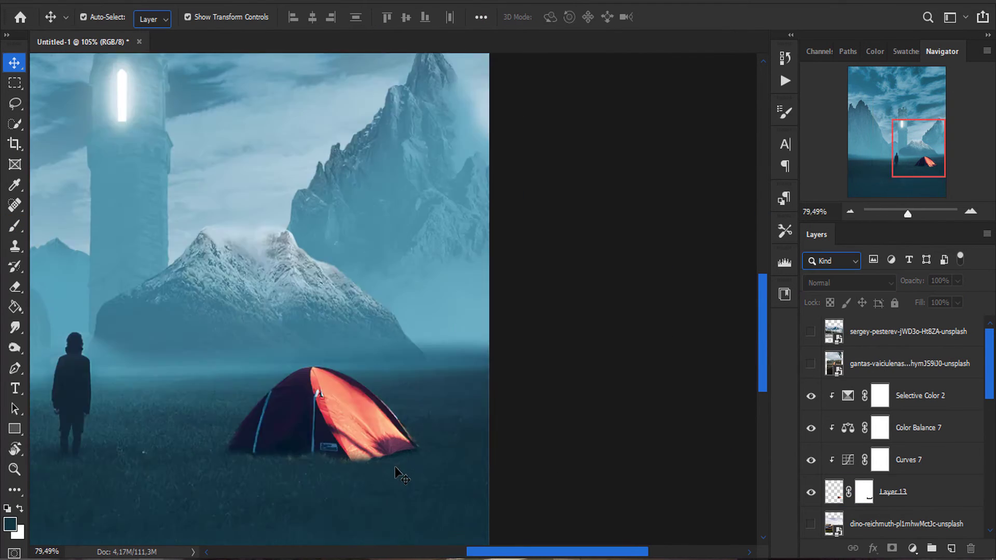
{"action": "scroll", "coordinate": [384, 466], "scroll_direction": "down", "scroll_amount": 2}
- Flip the tent horizontally with Free Transform
{"action": "left_click", "coordinate": [373, 431]}
{"action": "key", "text": "ctrl+t"}
{"action": "right_click", "coordinate": [368, 422]}
{"action": "left_click", "coordinate": [392, 400]}
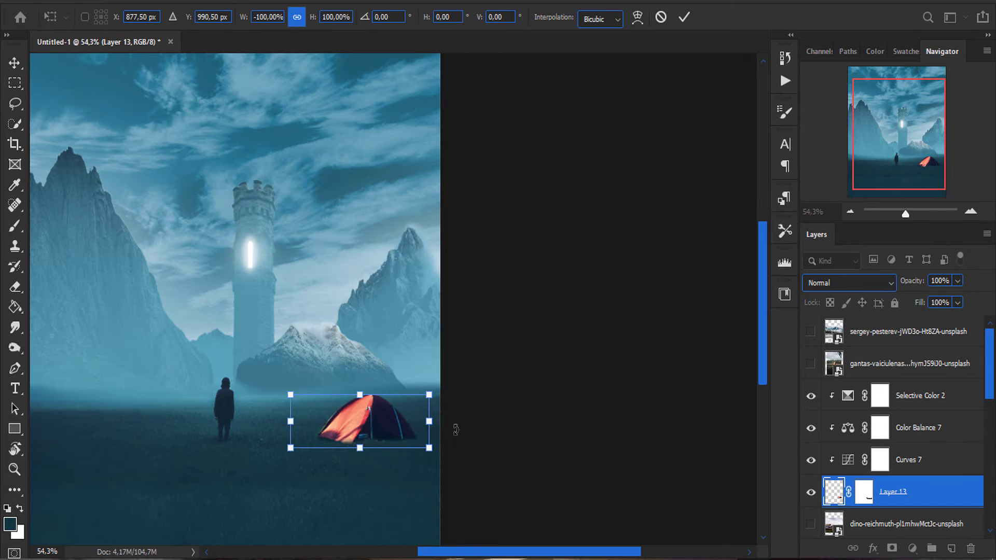
{"action": "scroll", "coordinate": [588, 406], "scroll_direction": "down", "scroll_amount": 1}
{"action": "key", "text": "Return"}
{"action": "scroll", "coordinate": [569, 467], "scroll_direction": "up", "scroll_amount": 3}
{"action": "scroll", "coordinate": [569, 467], "scroll_direction": "up", "scroll_amount": 3}
- Refine the tent's mask along its base with a smaller brush
{"action": "left_click", "coordinate": [15, 226]}
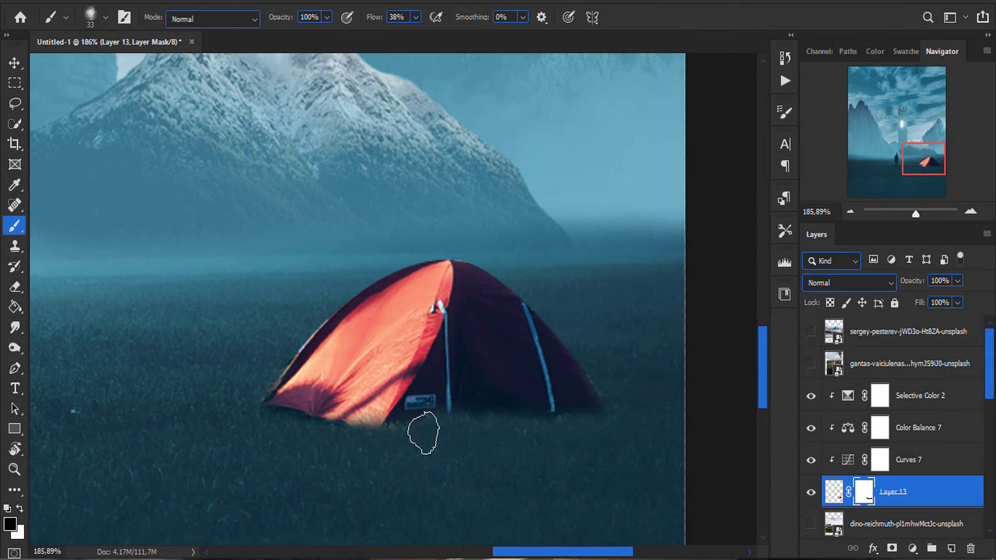
{"action": "key", "text": "c"}
{"action": "key", "text": "b"}
{"action": "scroll", "coordinate": [613, 367], "scroll_direction": "up", "scroll_amount": 3}
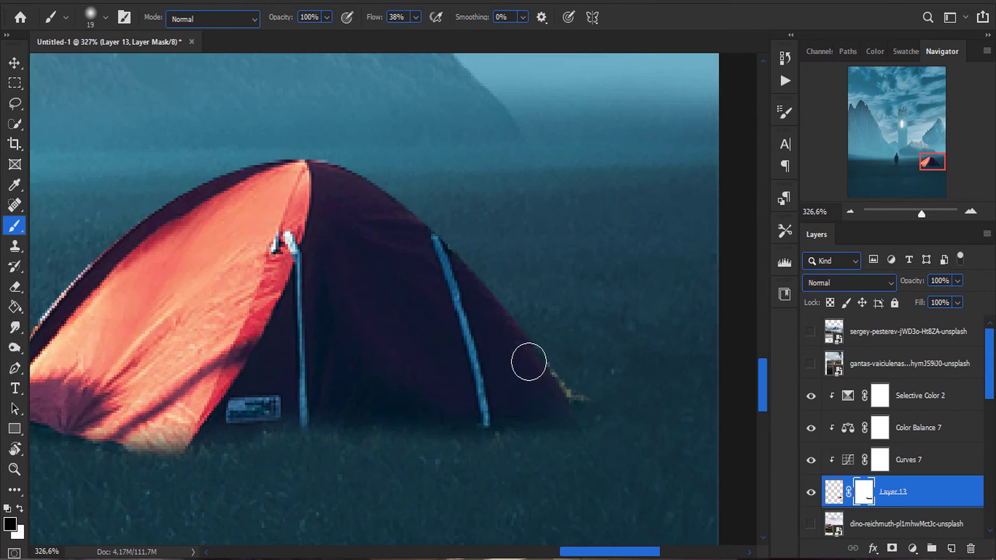
{"action": "left_click_drag", "start_coordinate": [400, 451], "coordinate": [483, 474]}
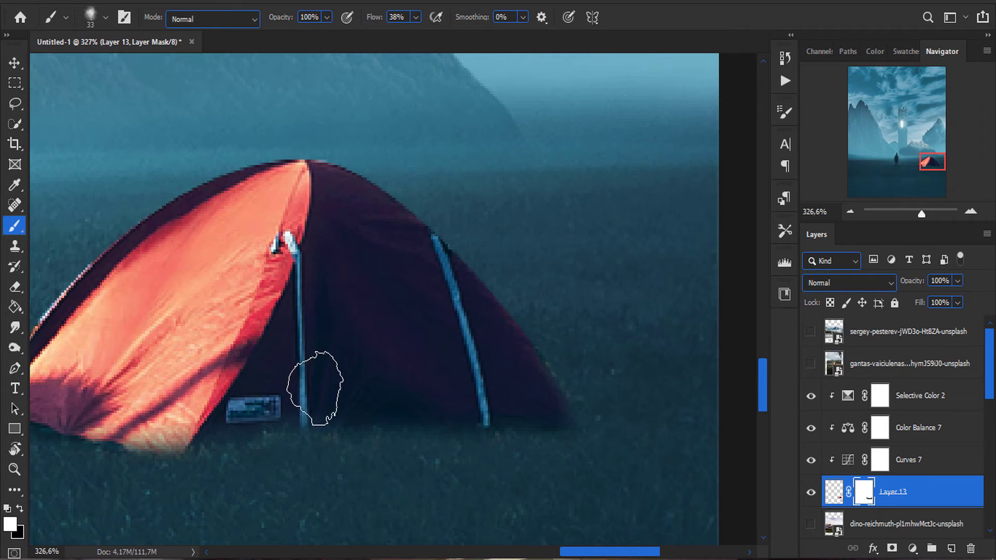
{"action": "scroll", "coordinate": [315, 388], "scroll_direction": "down", "scroll_amount": 5}
{"action": "key", "text": "v"}
- Paint dark shading over the tent on a new layer clipped to it
{"action": "key", "text": "ctrl+shift+alt+n"}
{"action": "key", "text": "ctrl+alt+g"}
{"action": "key", "text": "b"}
{"action": "right_click", "coordinate": [473, 416]}
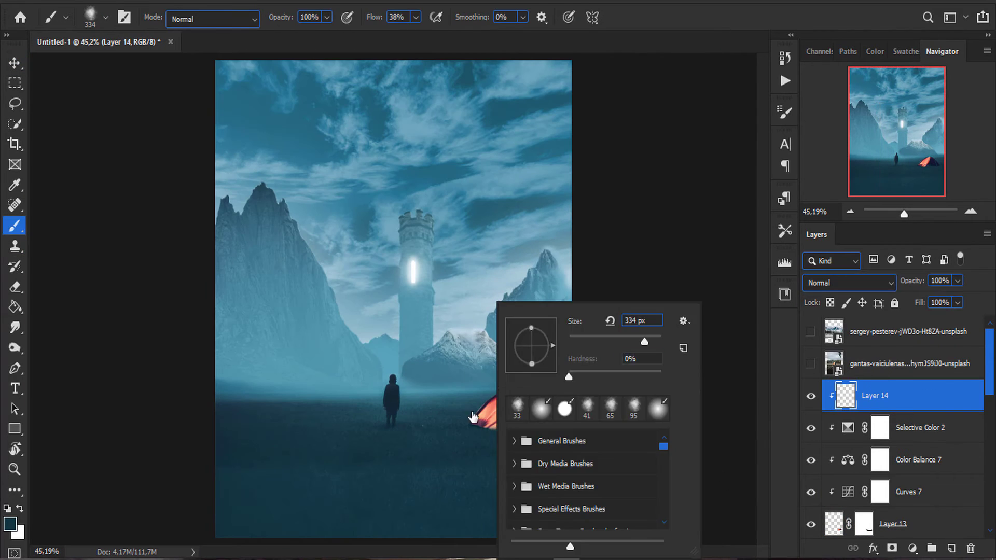
{"action": "key", "text": "Escape"}
{"action": "left_click_drag", "start_coordinate": [473, 416], "coordinate": [605, 443]}
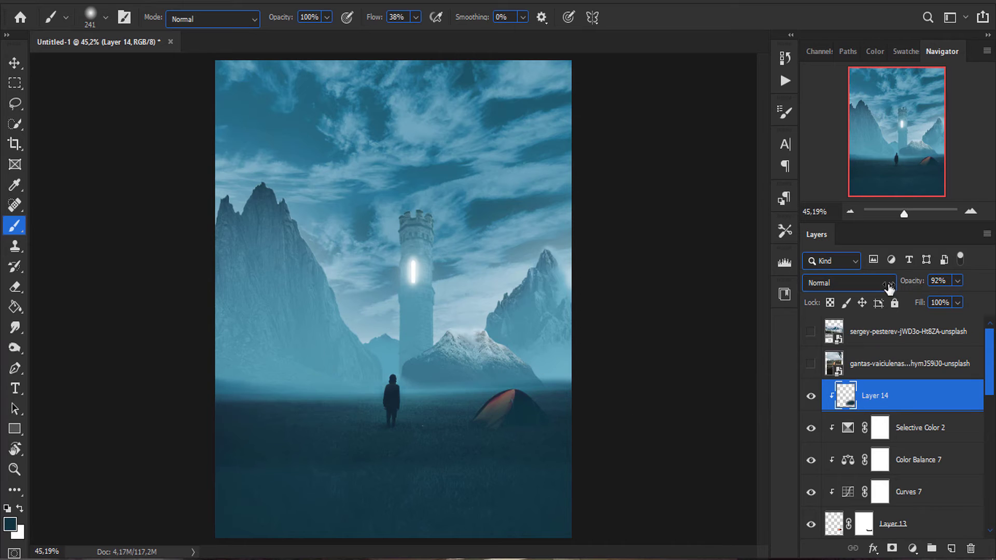
{"action": "key", "text": "v"}
- Select the tent shading layer, then show and select the campfire photo layer
{"action": "left_click", "coordinate": [835, 410], "text": "ctrl"}
{"action": "left_click", "coordinate": [908, 404]}
{"action": "key", "text": "b"}
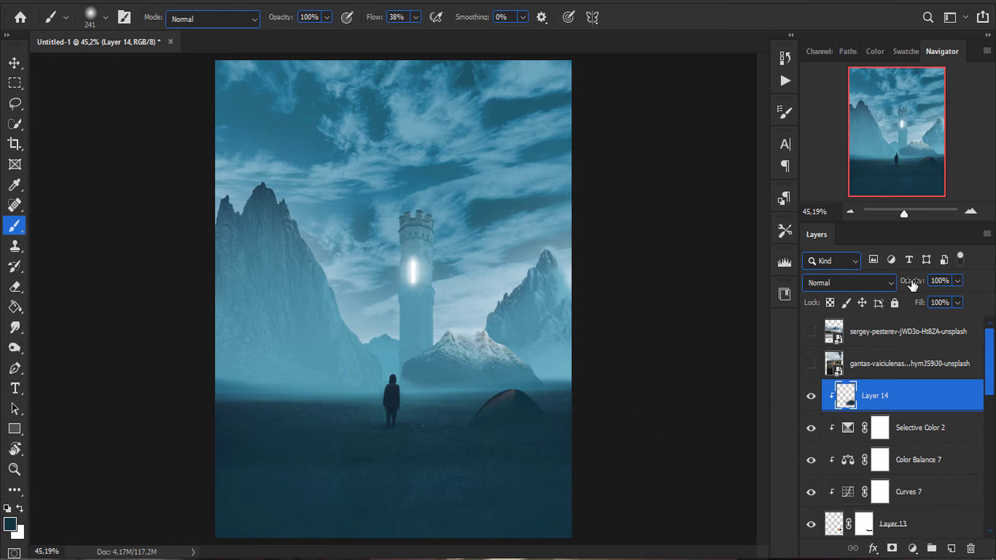
{"action": "left_click", "coordinate": [810, 363]}
{"action": "left_click", "coordinate": [908, 363]}
- Trace a pen path around the campfire's flames
{"action": "key", "text": "v"}
{"action": "scroll", "coordinate": [413, 323], "scroll_direction": "up", "scroll_amount": 5}
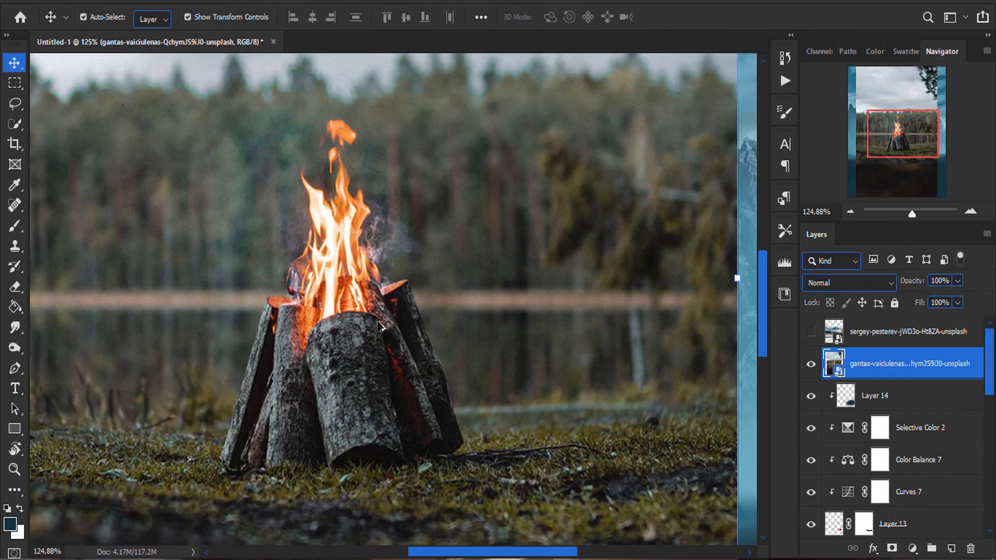
{"action": "key", "text": "p"}
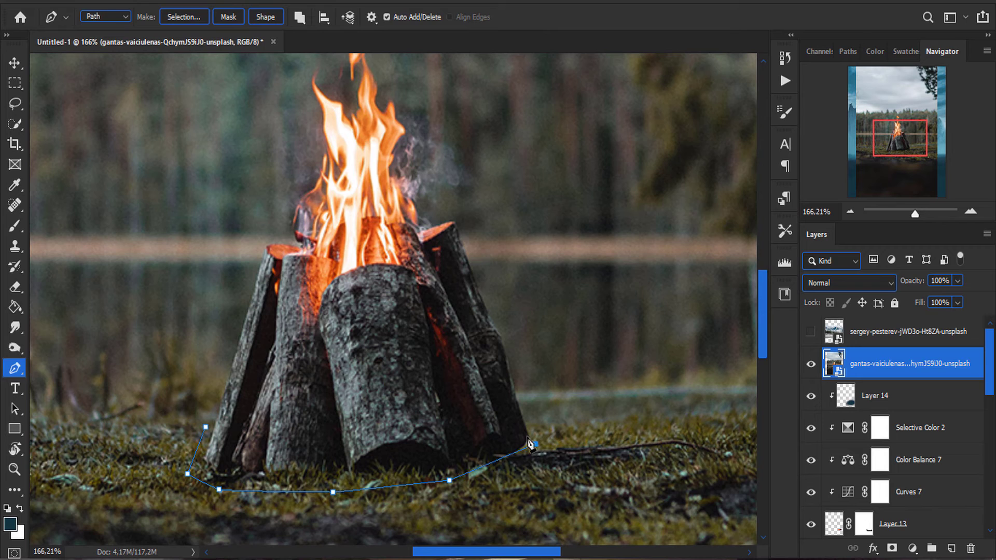
{"action": "scroll", "coordinate": [527, 397], "scroll_direction": "up", "scroll_amount": 3}
{"action": "scroll", "coordinate": [422, 105], "scroll_direction": "down", "scroll_amount": 3}
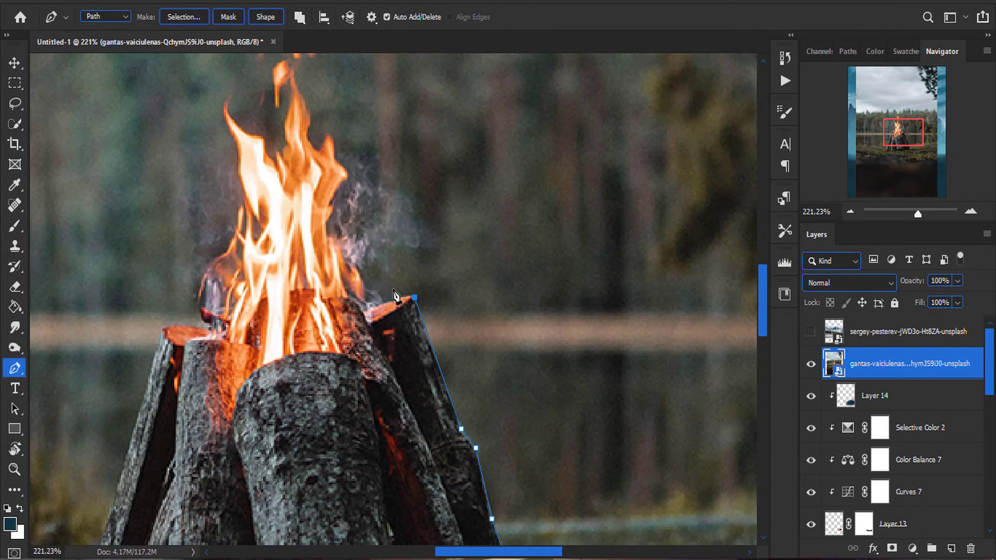
{"action": "left_click", "coordinate": [355, 92]}
{"action": "scroll", "coordinate": [358, 99], "scroll_direction": "up", "scroll_amount": 2}
{"action": "scroll", "coordinate": [165, 395], "scroll_direction": "down", "scroll_amount": 2}
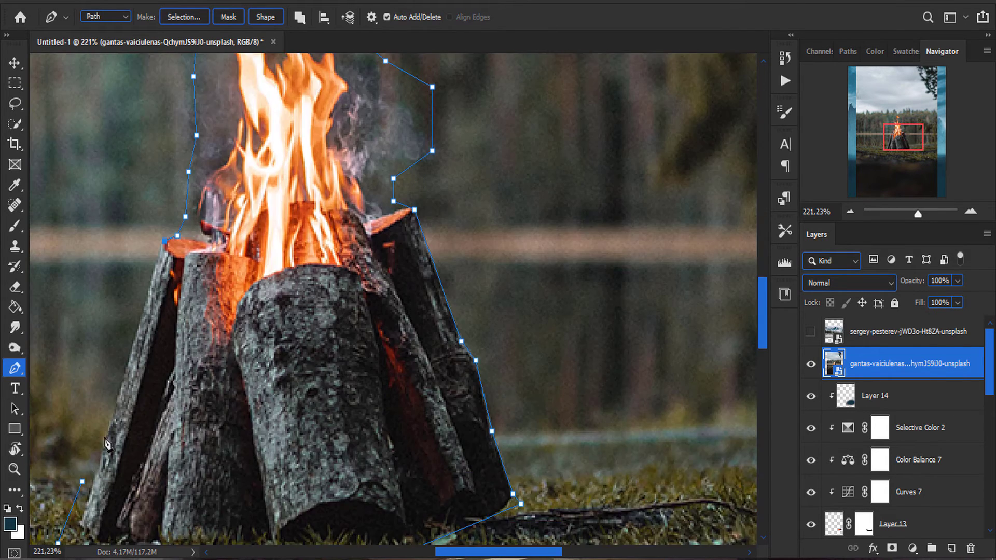
- Close the campfire path and copy the selection to its own layer
{"action": "scroll", "coordinate": [109, 425], "scroll_direction": "down", "scroll_amount": 2}
{"action": "left_click", "coordinate": [81, 498]}
{"action": "scroll", "coordinate": [80, 498], "scroll_direction": "down", "scroll_amount": 2}
{"action": "key", "text": "ctrl+Return"}
{"action": "key", "text": "ctrl+j"}
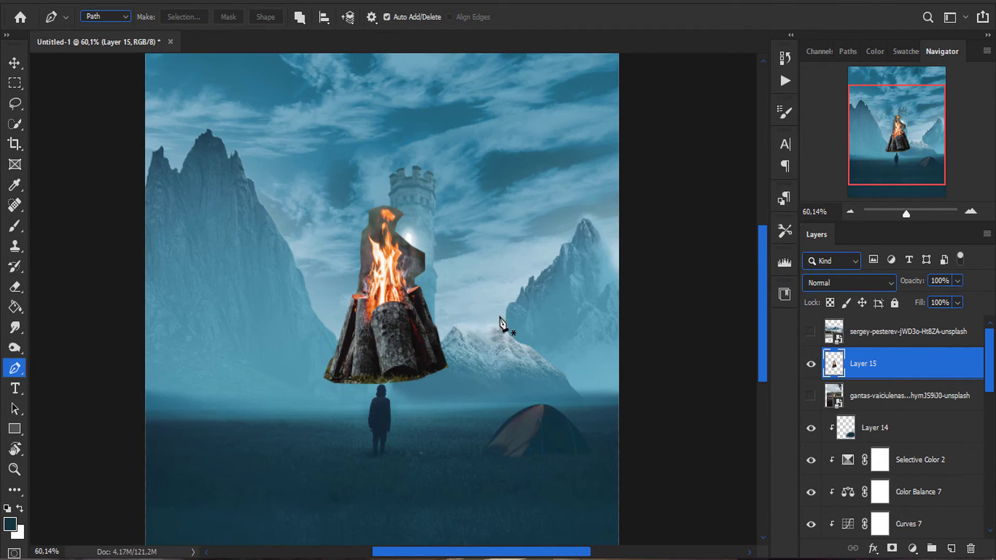
- Shrink the campfire and place it between the figure and tent
{"action": "key", "text": "v"}
{"action": "left_click_drag", "start_coordinate": [472, 210], "coordinate": [378, 300]}
{"action": "left_click_drag", "start_coordinate": [352, 337], "coordinate": [438, 428]}
{"action": "key", "text": "Return"}
{"action": "scroll", "coordinate": [459, 421], "scroll_direction": "up", "scroll_amount": 3}
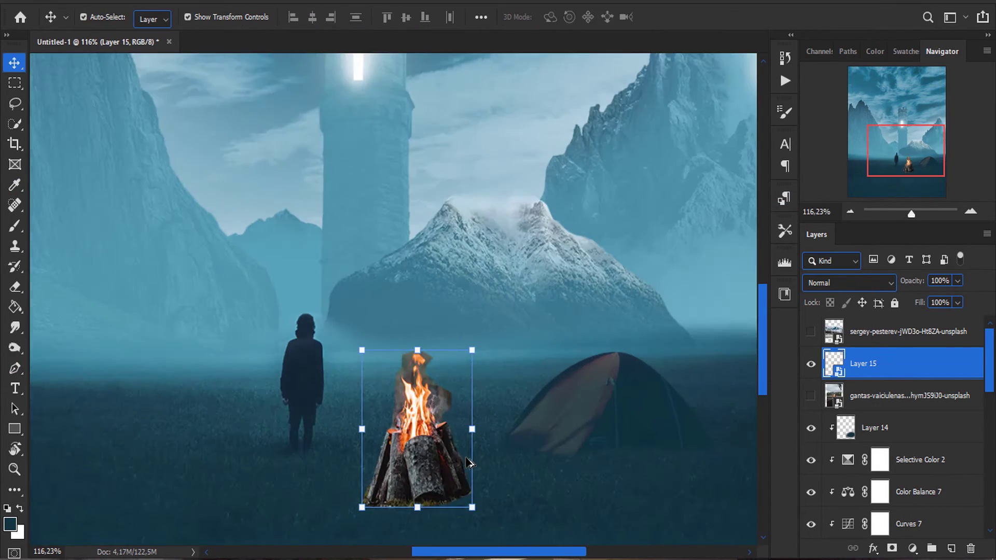
{"action": "scroll", "coordinate": [458, 421], "scroll_direction": "up", "scroll_amount": 2}
- Add a layer mask to the campfire and refine its edges in Select and Mask
{"action": "key", "text": "w"}
{"action": "key", "text": "v"}
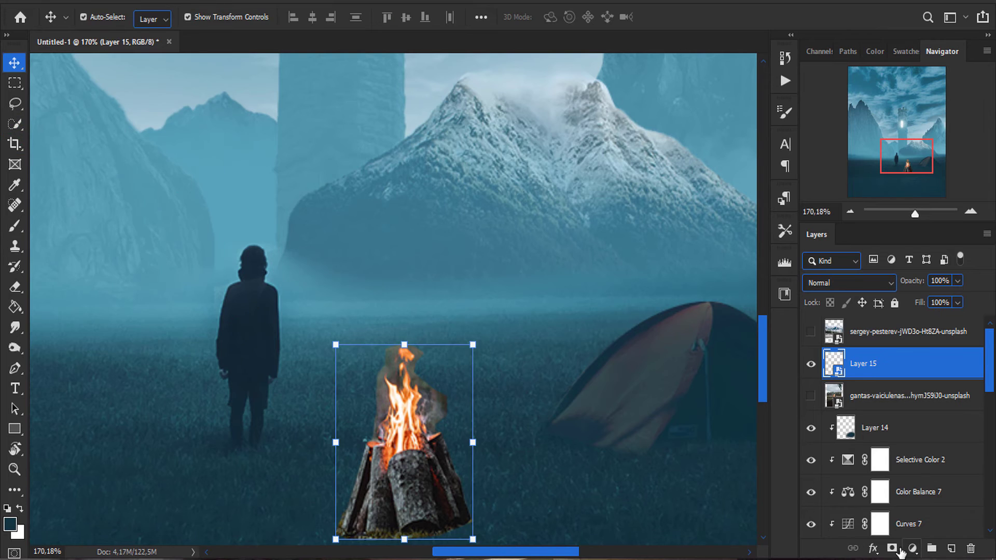
{"action": "left_click", "coordinate": [891, 548]}
{"action": "key", "text": "ctrl+alt+r"}
{"action": "left_click_drag", "start_coordinate": [375, 358], "coordinate": [375, 404]}
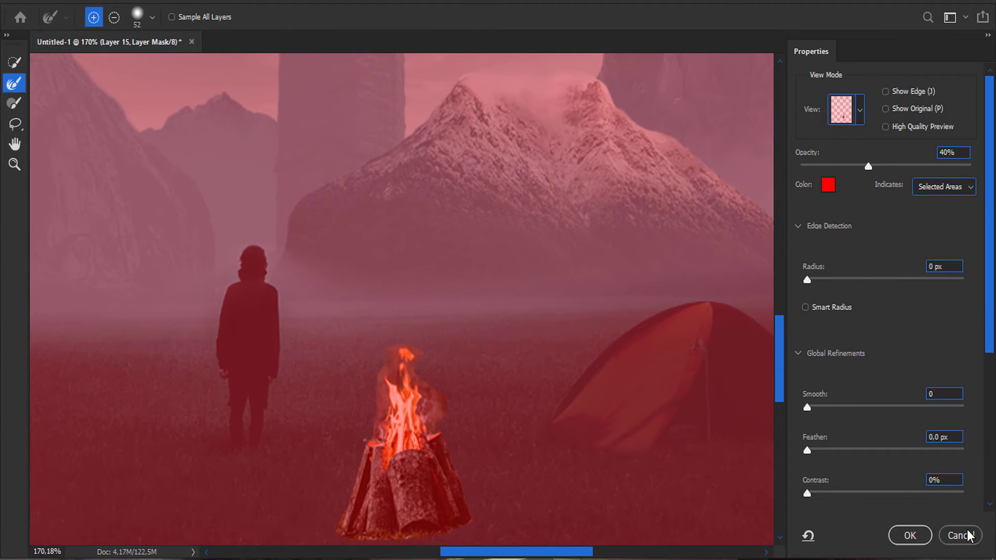
{"action": "left_click", "coordinate": [909, 535]}
{"action": "key", "text": "w"}
{"action": "key", "text": "ctrl+alt+r"}
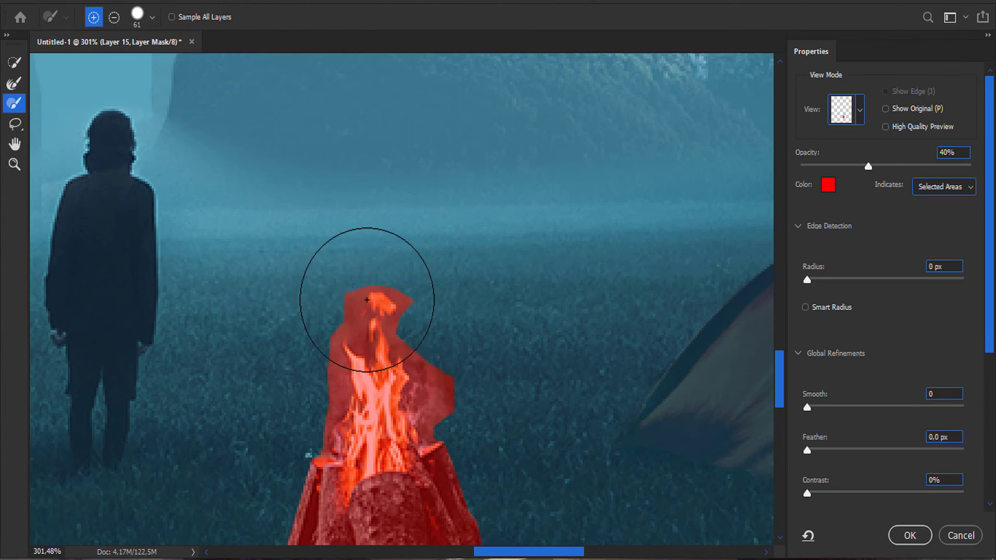
{"action": "key", "text": "Return"}
{"action": "scroll", "coordinate": [482, 389], "scroll_direction": "up", "scroll_amount": 3}
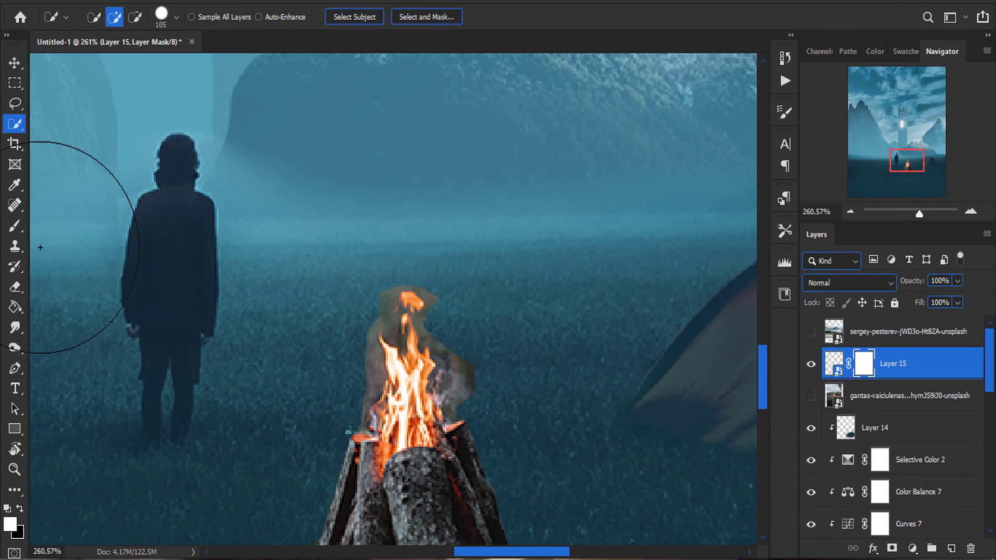
- Paint black on the campfire mask to hide unwanted areas
{"action": "key", "text": "b"}
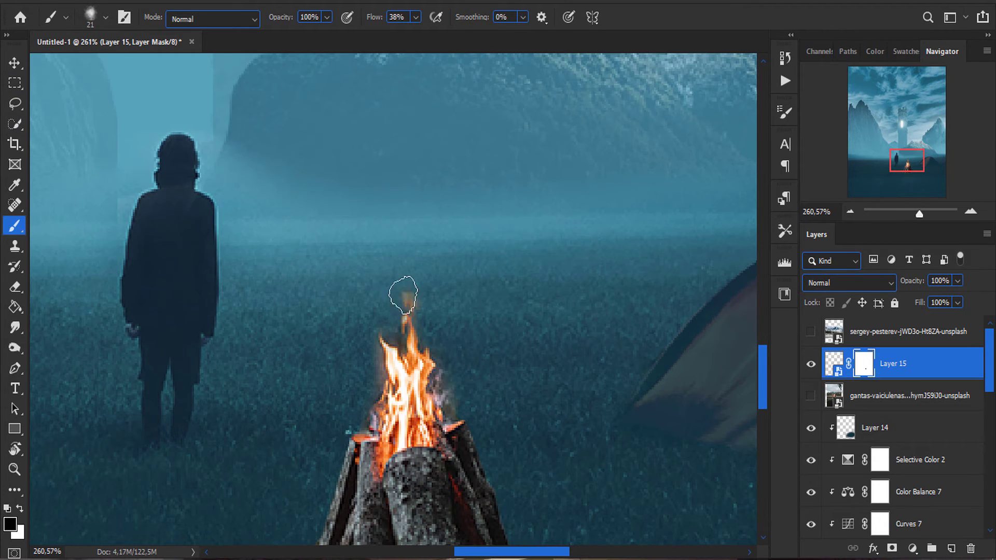
{"action": "scroll", "coordinate": [403, 402], "scroll_direction": "up", "scroll_amount": 2}
{"action": "key", "text": "x"}
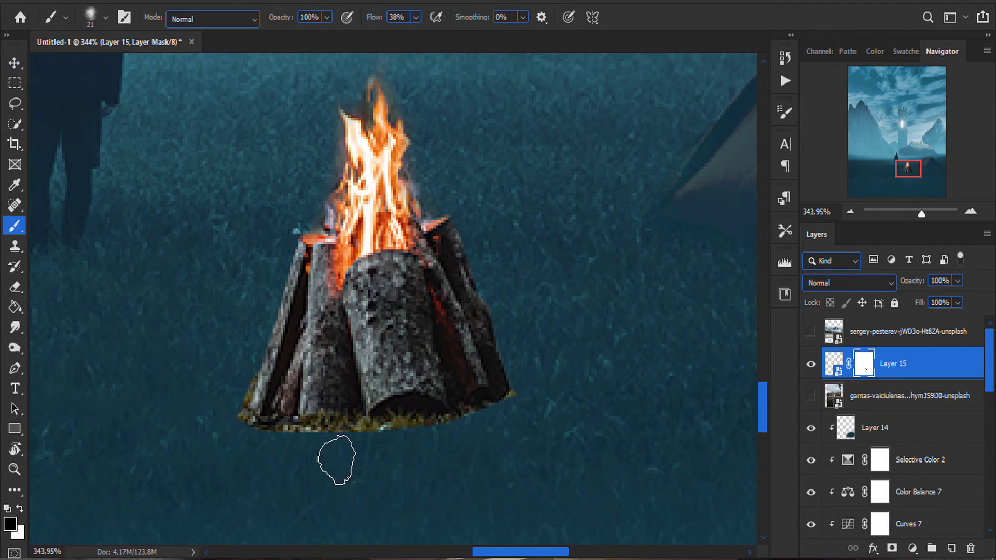
{"action": "scroll", "coordinate": [325, 436], "scroll_direction": "down", "scroll_amount": 3}
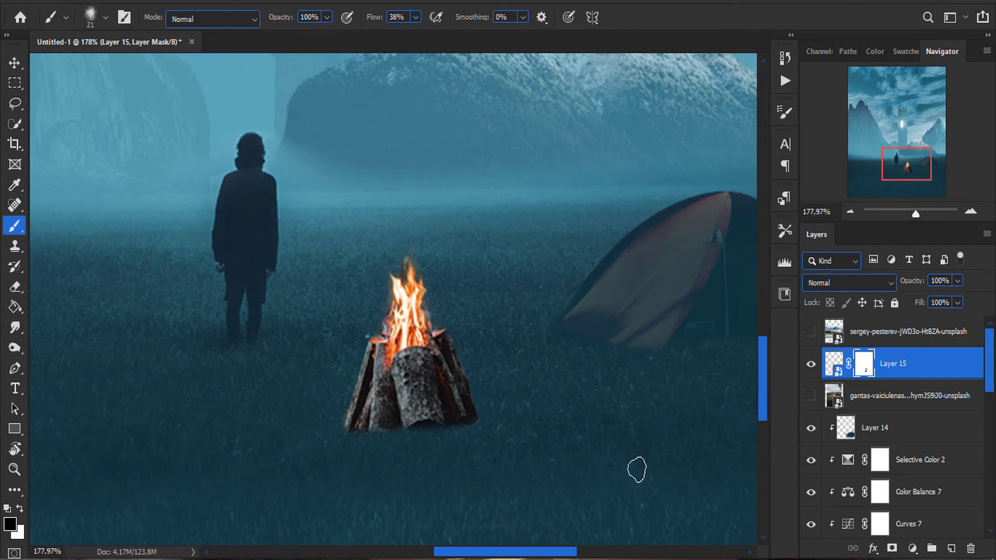
- Clip Curves and Color Balance to the campfire, midtones Cyan/Red -21, Yellow/Blue +7
{"action": "key", "text": "ctrl+m"}
{"action": "left_click_drag", "start_coordinate": [624, 478], "coordinate": [605, 452]}
{"action": "key", "text": "ctrl+b"}
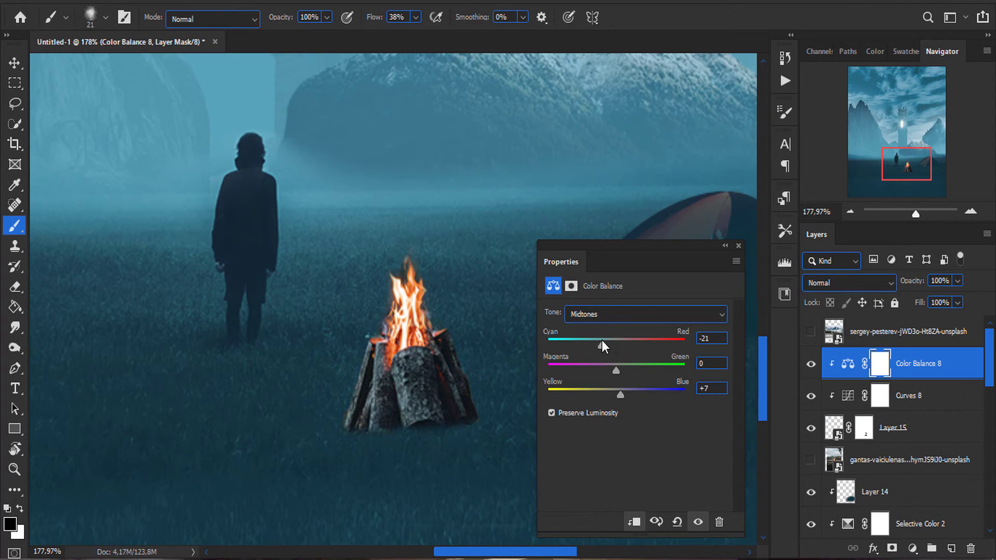
- Scale the campfire layer (Layer 15) down so it sits smaller on the grass
{"action": "left_click", "coordinate": [736, 245]}
{"action": "key", "text": "ctrl+0"}
{"action": "key", "text": "ctrl+t"}
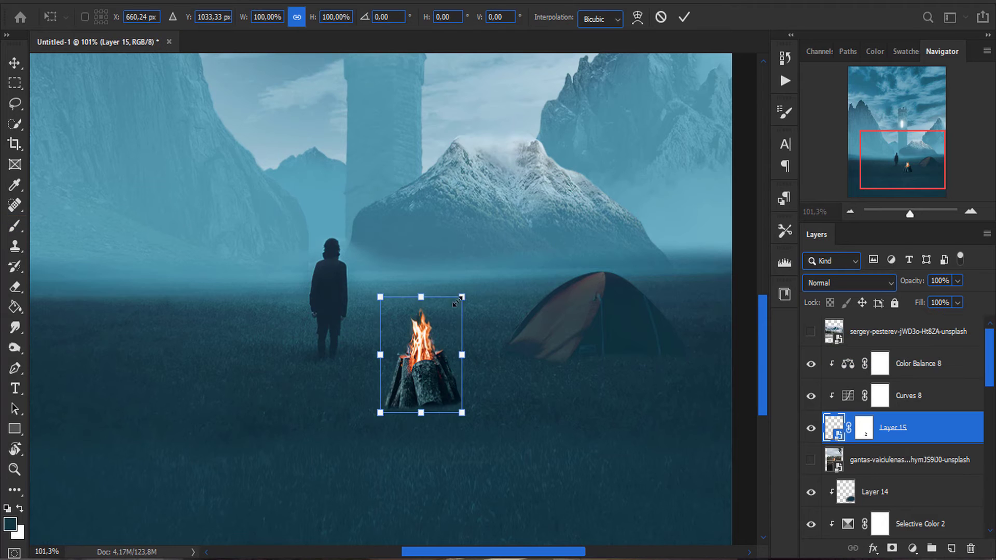
{"action": "key", "text": "Return"}
- Add a new empty layer for the campfire shadow and select it
{"action": "key", "text": "b"}
{"action": "scroll", "coordinate": [552, 378], "scroll_direction": "up", "scroll_amount": 2}
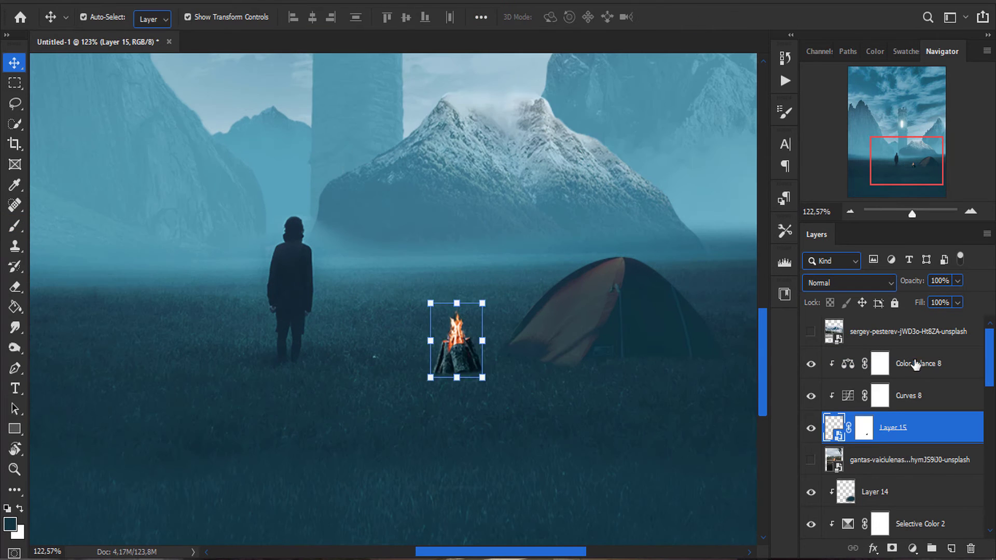
{"action": "key", "text": "ctrl+shift+alt+n"}
{"action": "key", "text": "ctrl+alt+g"}
{"action": "scroll", "coordinate": [571, 399], "scroll_direction": "up", "scroll_amount": 3}
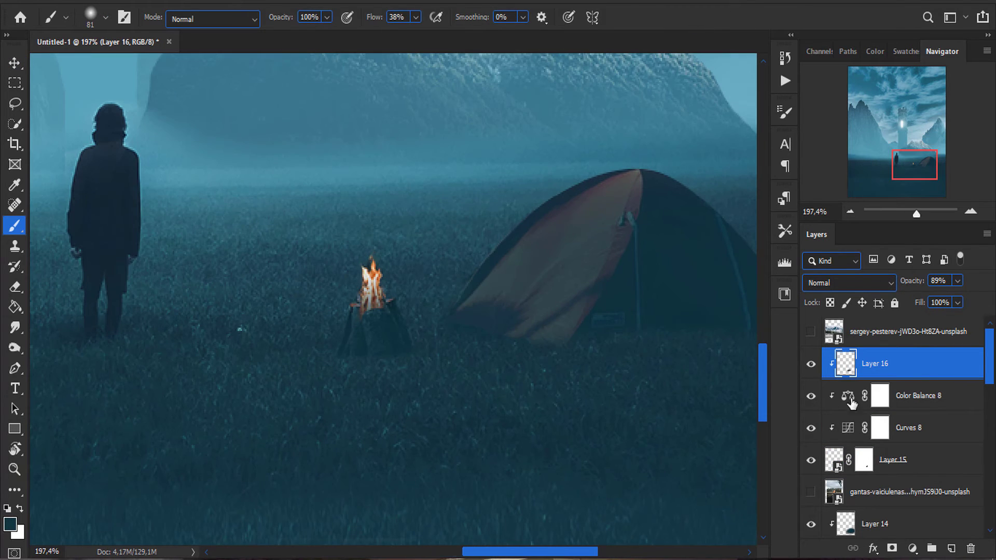
{"action": "left_click", "coordinate": [884, 492]}
{"action": "scroll", "coordinate": [881, 441], "scroll_direction": "down", "scroll_amount": 5}
{"action": "left_click", "coordinate": [830, 430]}
{"action": "key", "text": "ctrl+z"}
{"action": "key", "text": "ctrl+z"}
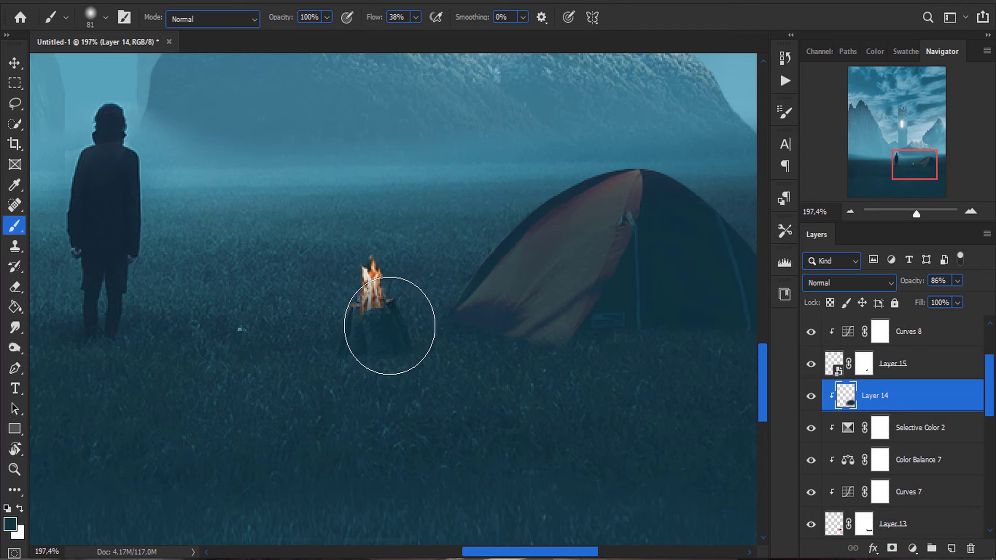
- Paint a black soft-brush shadow beneath the campfire and lower the layer's opacity
{"action": "scroll", "coordinate": [883, 437], "scroll_direction": "down", "scroll_amount": 3}
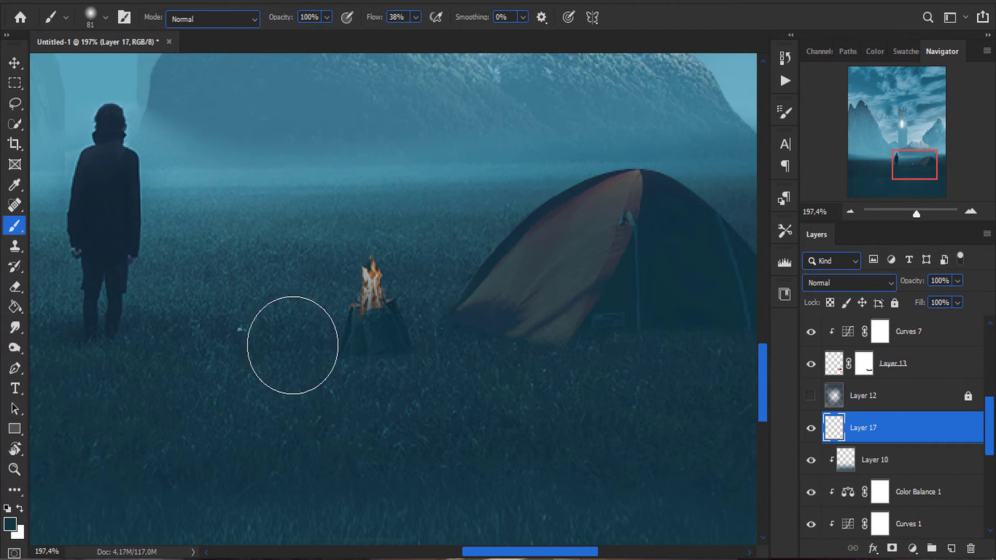
{"action": "key", "text": "d"}
{"action": "left_click_drag", "start_coordinate": [358, 359], "coordinate": [387, 359]}
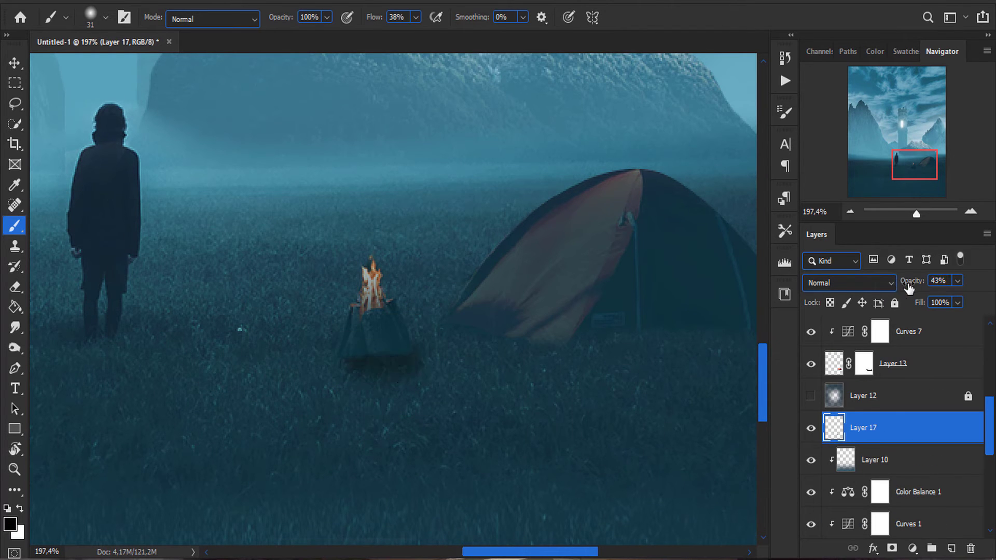
{"action": "left_click_drag", "start_coordinate": [908, 288], "coordinate": [938, 288]}
{"action": "scroll", "coordinate": [457, 311], "scroll_direction": "down", "scroll_amount": 5}
{"action": "scroll", "coordinate": [457, 311], "scroll_direction": "up", "scroll_amount": 8}
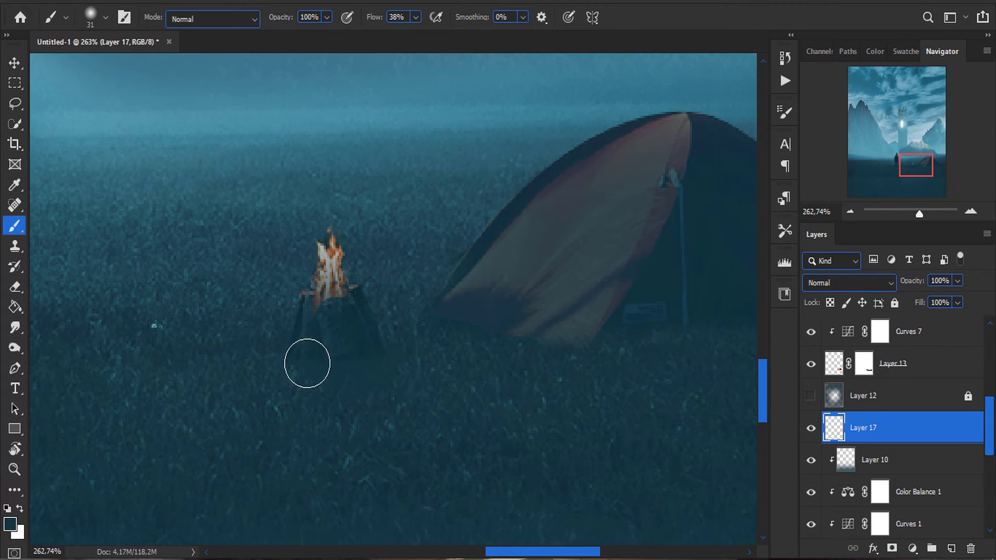
{"action": "scroll", "coordinate": [471, 332], "scroll_direction": "down", "scroll_amount": 2}
{"action": "right_click", "coordinate": [382, 400]}
{"action": "left_click_drag", "start_coordinate": [911, 281], "coordinate": [878, 284]}
{"action": "scroll", "coordinate": [463, 296], "scroll_direction": "down", "scroll_amount": 1}
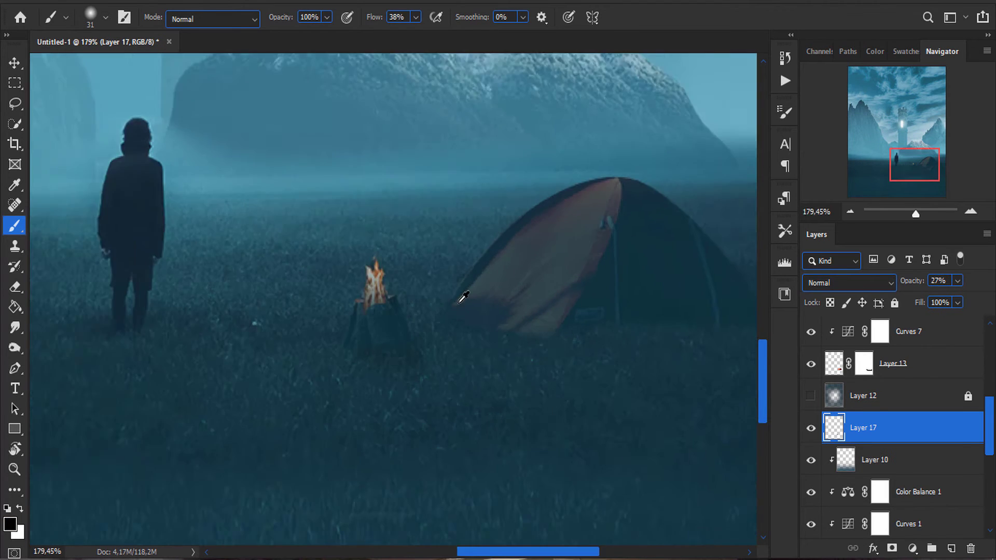
{"action": "scroll", "coordinate": [373, 289], "scroll_direction": "up", "scroll_amount": 2}
- Return to the Move tool and review the layer stack
{"action": "key", "text": "v"}
{"action": "scroll", "coordinate": [627, 312], "scroll_direction": "down", "scroll_amount": 8}
{"action": "scroll", "coordinate": [522, 266], "scroll_direction": "up", "scroll_amount": 6}
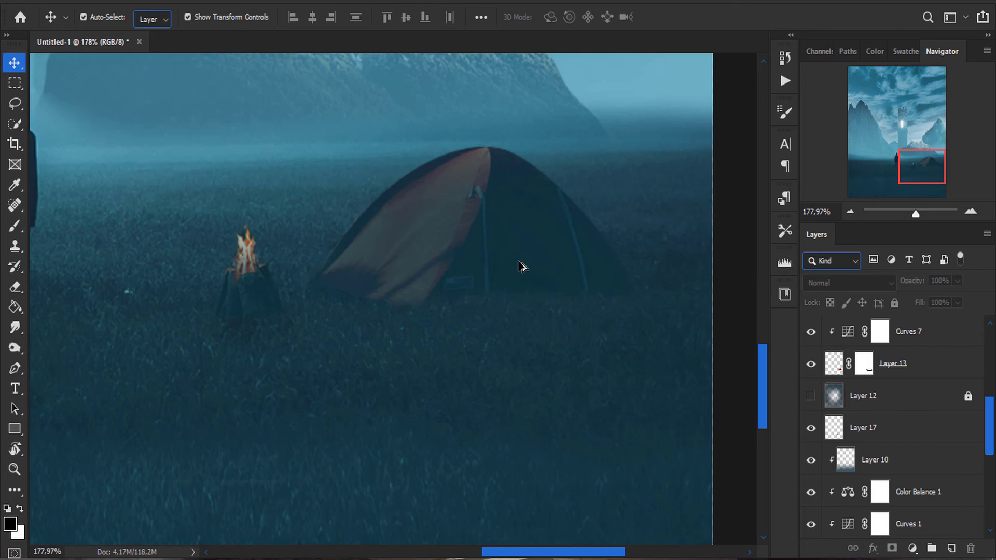
{"action": "scroll", "coordinate": [522, 266], "scroll_direction": "down", "scroll_amount": 6}
{"action": "scroll", "coordinate": [530, 265], "scroll_direction": "down", "scroll_amount": 2}
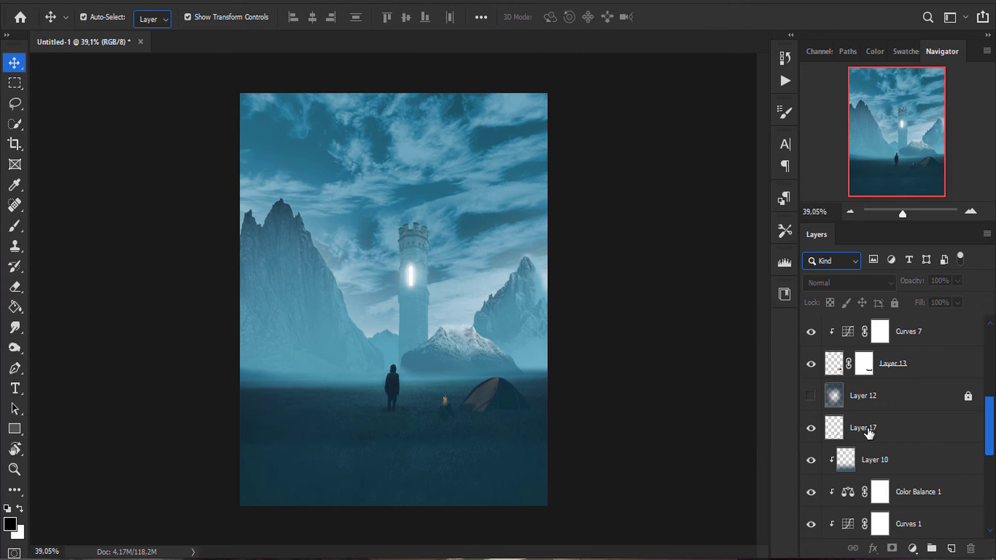
- Raise fog Layer 3 opacity to 88% and paint a little more light-blue fog
{"action": "scroll", "coordinate": [876, 409], "scroll_direction": "down", "scroll_amount": 3}
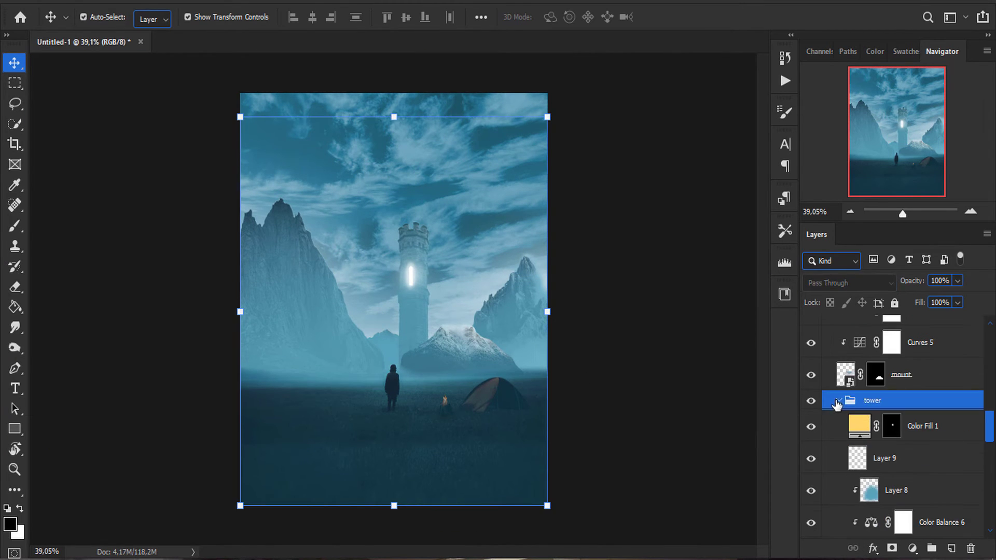
{"action": "scroll", "coordinate": [882, 415], "scroll_direction": "up", "scroll_amount": 3}
{"action": "key", "text": "alt+bracketleft"}
{"action": "left_click_drag", "start_coordinate": [910, 280], "coordinate": [929, 280]}
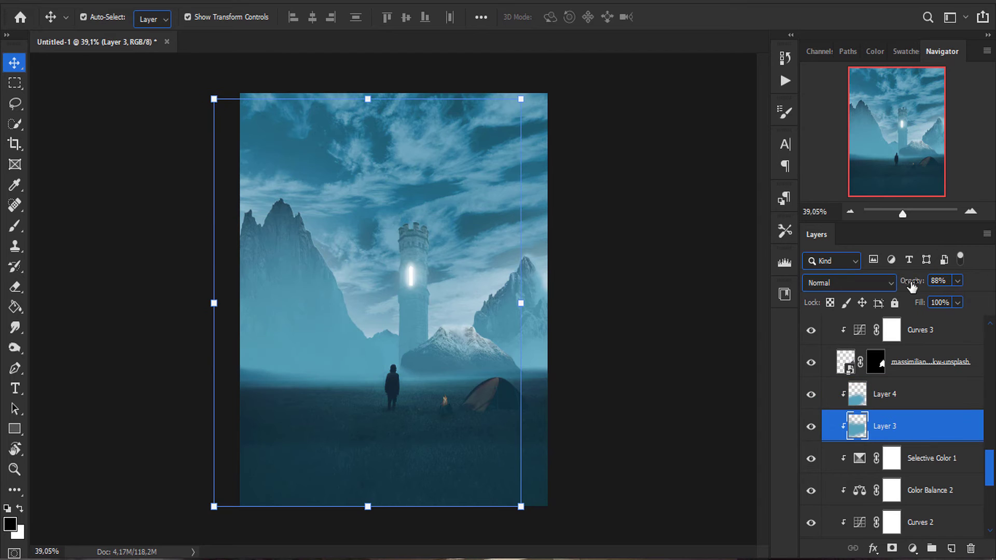
{"action": "left_click", "coordinate": [15, 226]}
{"action": "left_click", "coordinate": [352, 248], "text": "alt"}
{"action": "key", "text": "v"}
- Compare fog Layers 3 and 4 and step down to the mountains layers
{"action": "left_click", "coordinate": [922, 398]}
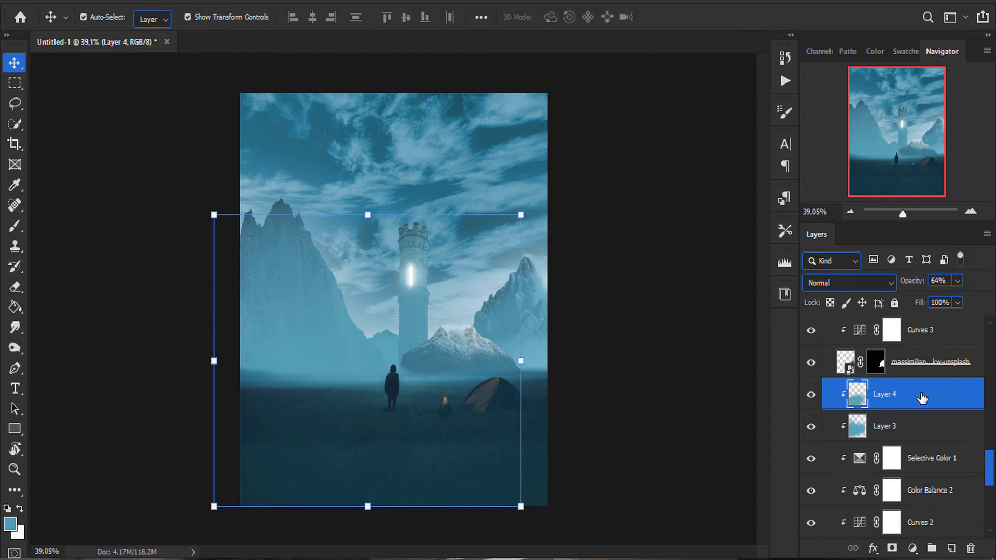
{"action": "key", "text": "alt+bracketleft"}
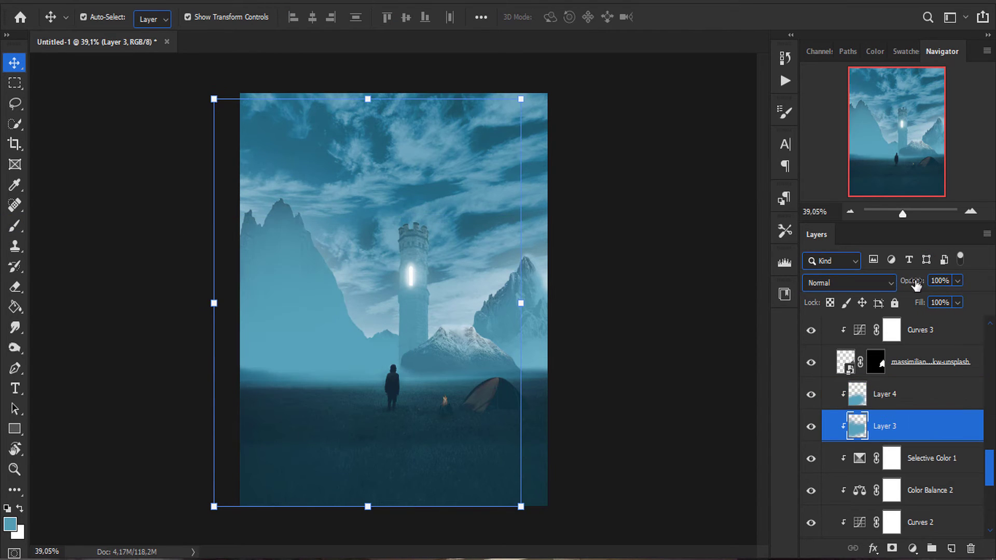
{"action": "key", "text": "alt+bracketright"}
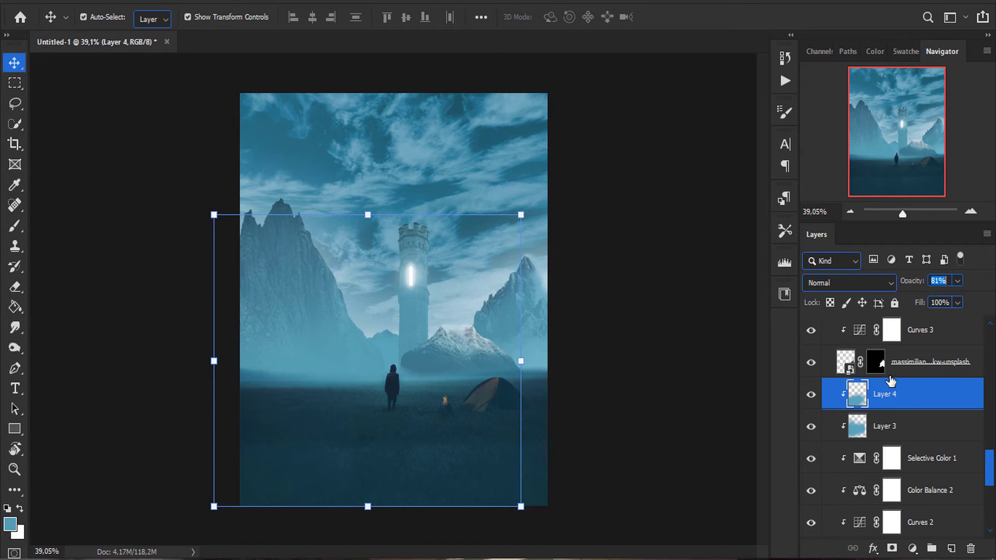
{"action": "key", "text": "alt+bracketleft"}
- Paint fog over the mountain base on new Layer 18, clipped above Layer 7
{"action": "left_click", "coordinate": [884, 373]}
{"action": "left_click", "coordinate": [951, 548]}
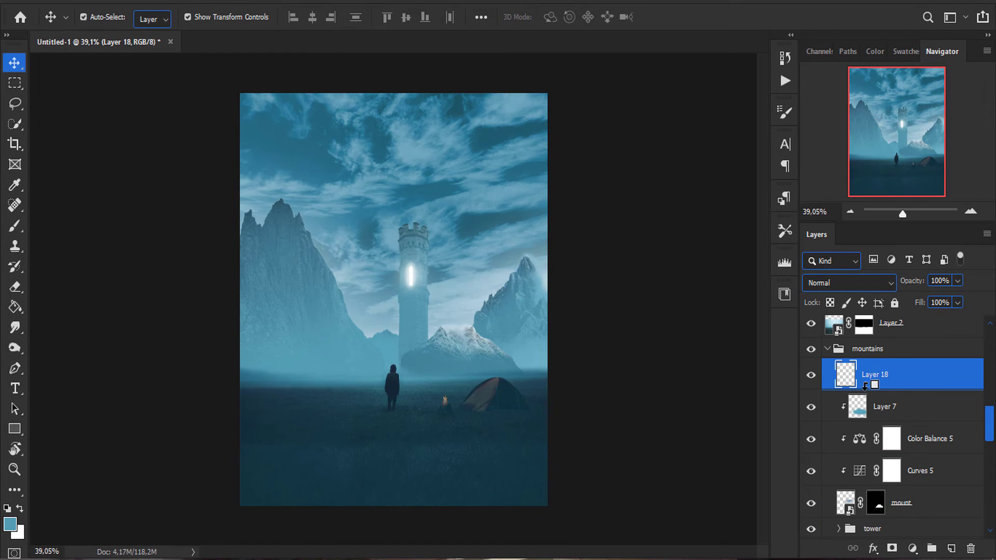
{"action": "left_click", "coordinate": [864, 386], "text": "alt"}
{"action": "key", "text": "b"}
{"action": "left_click_drag", "start_coordinate": [498, 373], "coordinate": [447, 454]}
{"action": "key", "text": "v"}
- Set Layer 7's opacity to 65% and check the Color Balance 5 settings
{"action": "key", "text": "alt+bracketleft"}
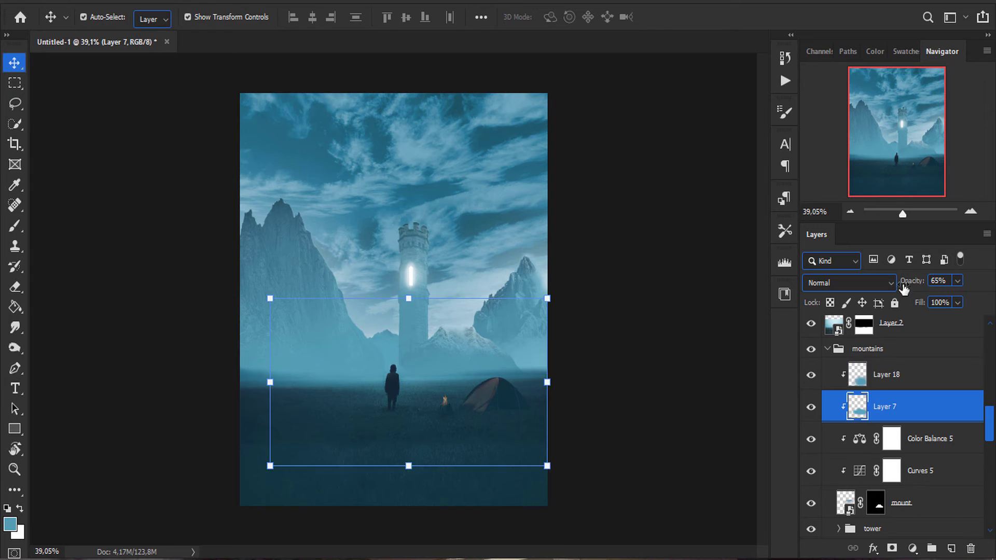
{"action": "key", "text": "alt+bracketright"}
{"action": "key", "text": "alt+bracketleft"}
{"action": "left_click", "coordinate": [901, 370]}
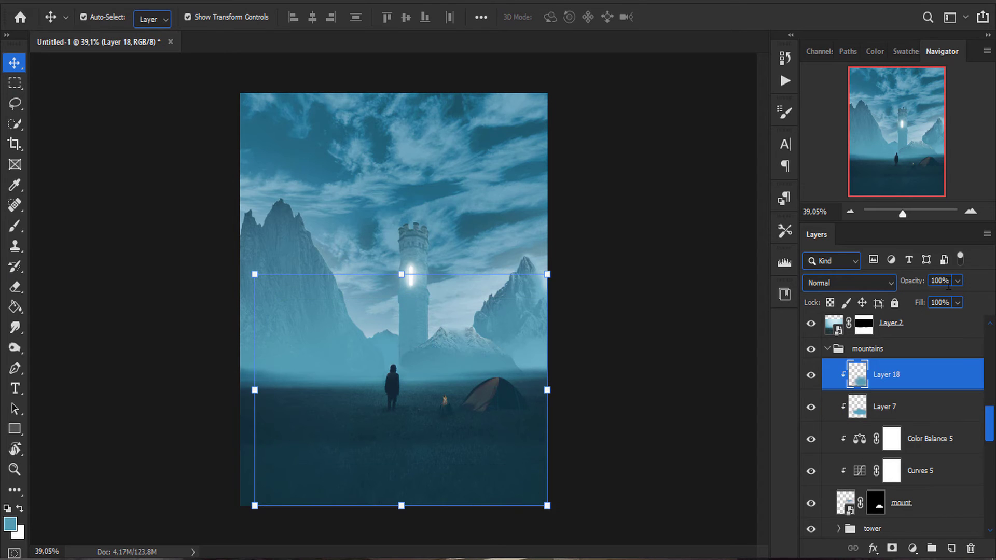
{"action": "key", "text": "alt+bracketleft"}
{"action": "scroll", "coordinate": [633, 363], "scroll_direction": "up", "scroll_amount": 5}
{"action": "key", "text": "alt+bracketleft"}
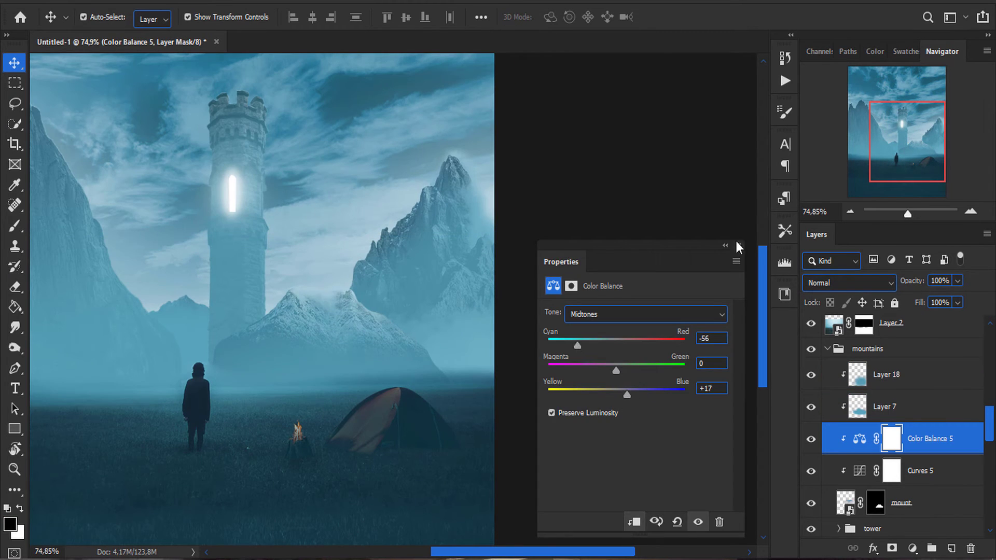
{"action": "left_click", "coordinate": [737, 246]}
{"action": "scroll", "coordinate": [600, 356], "scroll_direction": "down", "scroll_amount": 3}
{"action": "scroll", "coordinate": [551, 395], "scroll_direction": "down", "scroll_amount": 2}
- Hide the Layer 12 overlay and place the misty forest-and-mountains photo as embedded
{"action": "left_click", "coordinate": [835, 456]}
{"action": "scroll", "coordinate": [818, 359], "scroll_direction": "up", "scroll_amount": 3}
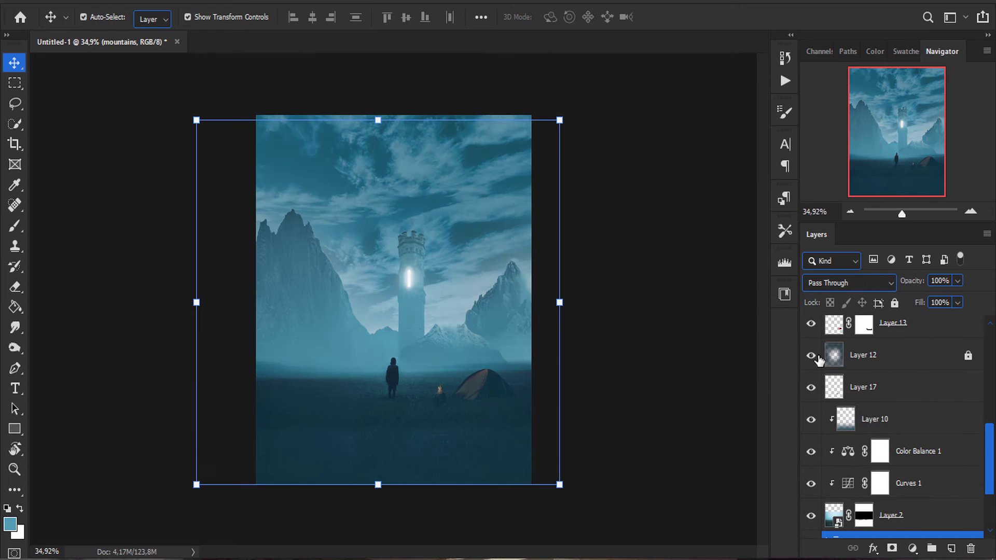
{"action": "left_click", "coordinate": [812, 356]}
{"action": "left_click", "coordinate": [654, 359]}
{"action": "left_click", "coordinate": [860, 337]}
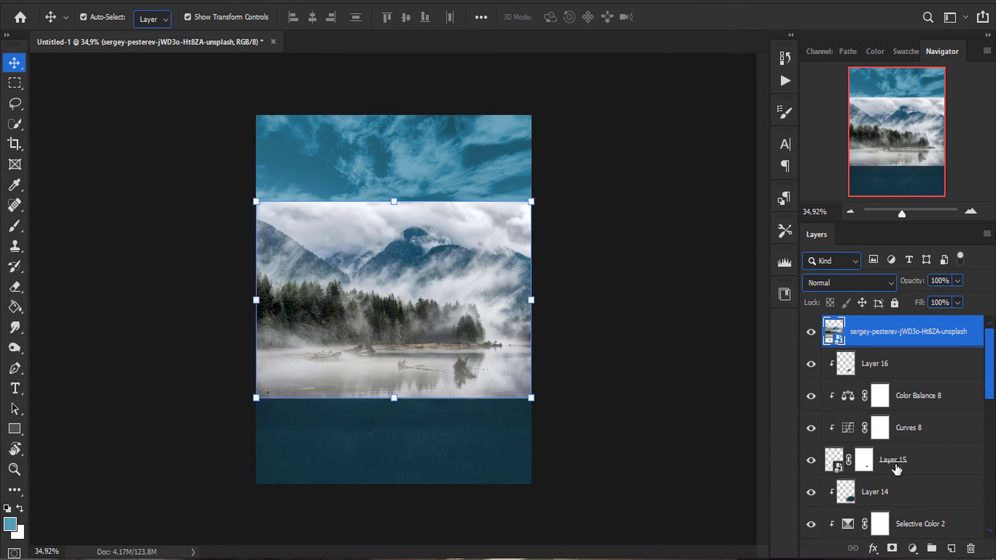
- Isolate the misty photo and select its clouds with Color Range
{"action": "key", "text": "Delete"}
{"action": "mouse_move", "coordinate": [911, 491]}
{"action": "left_mouse_down"}
{"action": "mouse_move", "coordinate": [884, 349]}
{"action": "mouse_move", "coordinate": [884, 358]}
{"action": "left_mouse_up"}
{"action": "left_click", "coordinate": [868, 394]}
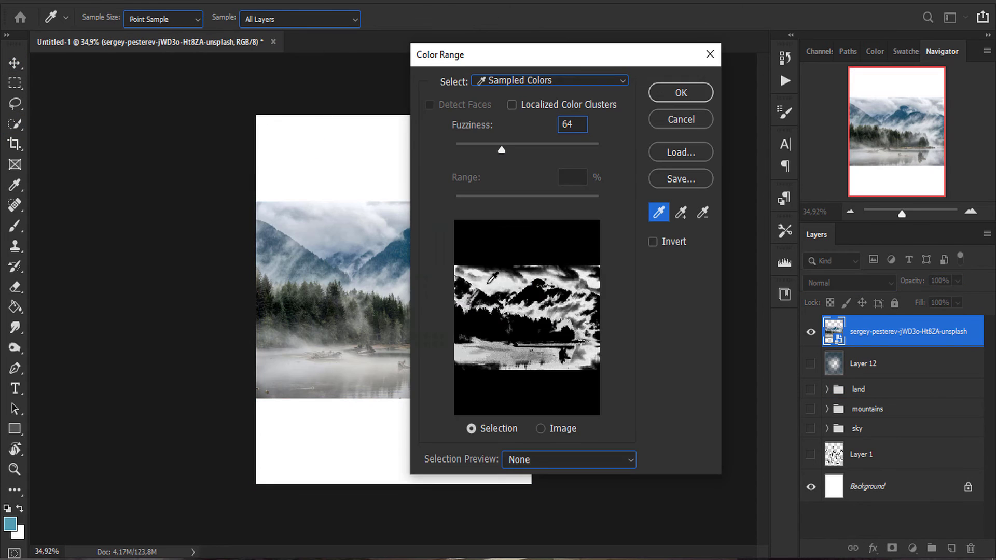
{"action": "left_click", "coordinate": [667, 91]}
{"action": "key", "text": "l"}
- Copy the clouds to a new layer, move them over the mountains, and duplicate them
{"action": "key", "text": "ctrl+j"}
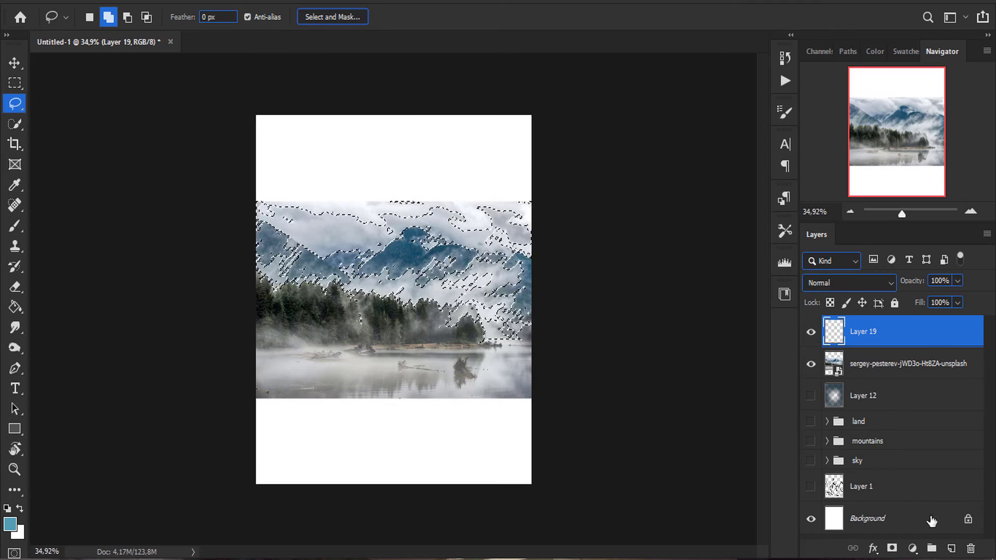
{"action": "key", "text": "v"}
{"action": "left_click_drag", "start_coordinate": [363, 217], "coordinate": [372, 227]}
{"action": "key", "text": "ctrl+j"}
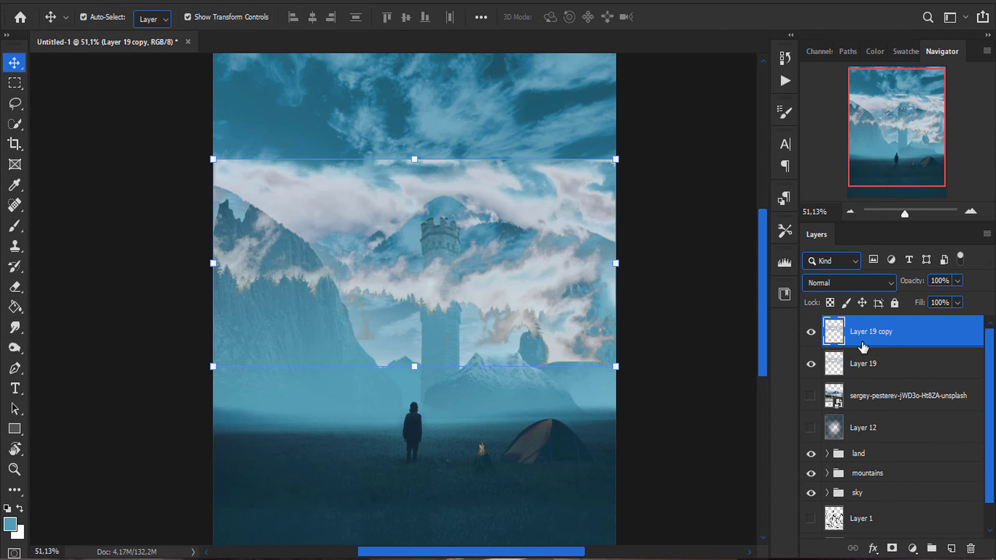
{"action": "left_click_drag", "start_coordinate": [883, 423], "coordinate": [890, 332]}
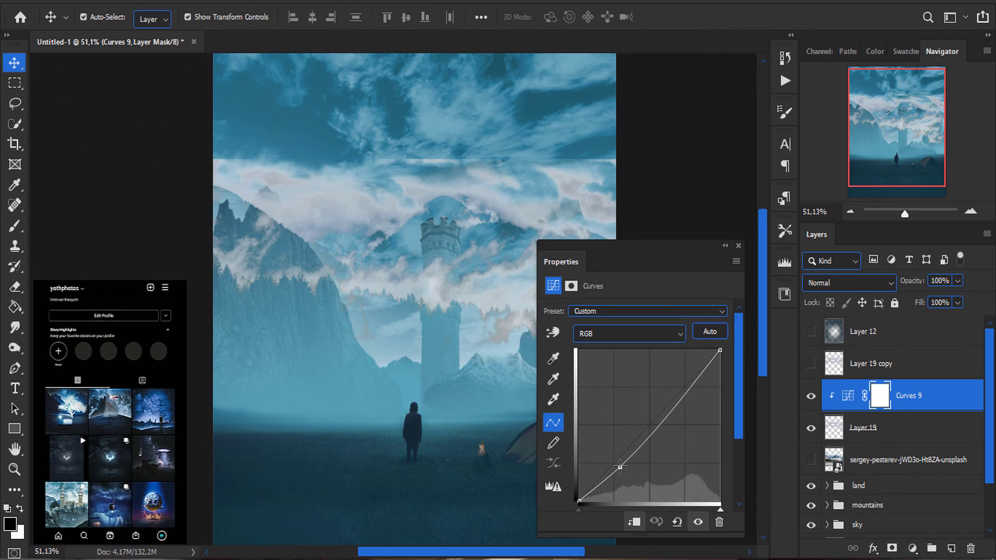
- Tint the clouds teal with clipped Curves and a Highlights Color Balance adjustment
{"action": "left_click", "coordinate": [911, 548]}
{"action": "left_click", "coordinate": [915, 405]}
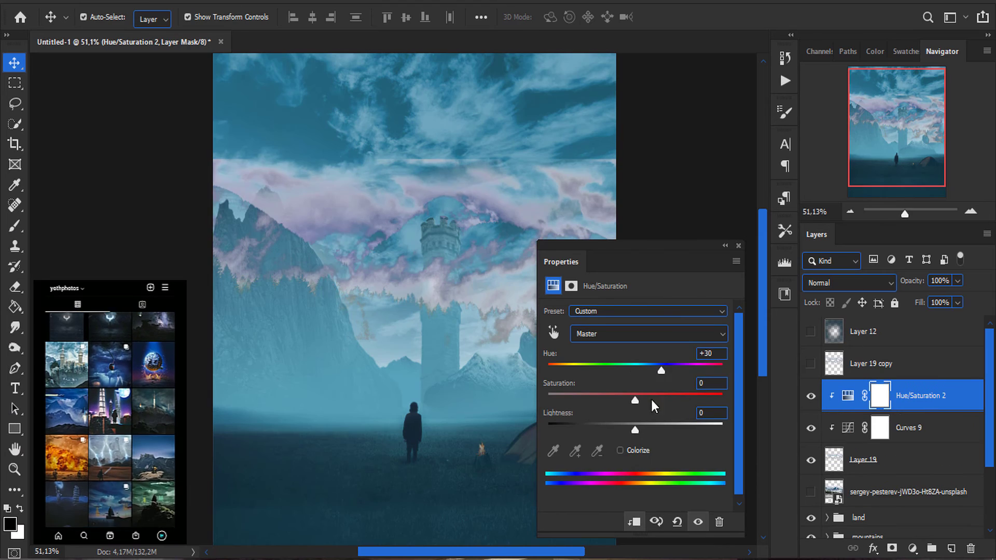
{"action": "key", "text": "ctrl+z"}
{"action": "left_click", "coordinate": [911, 548]}
{"action": "left_click", "coordinate": [916, 415]}
{"action": "left_click", "coordinate": [602, 313]}
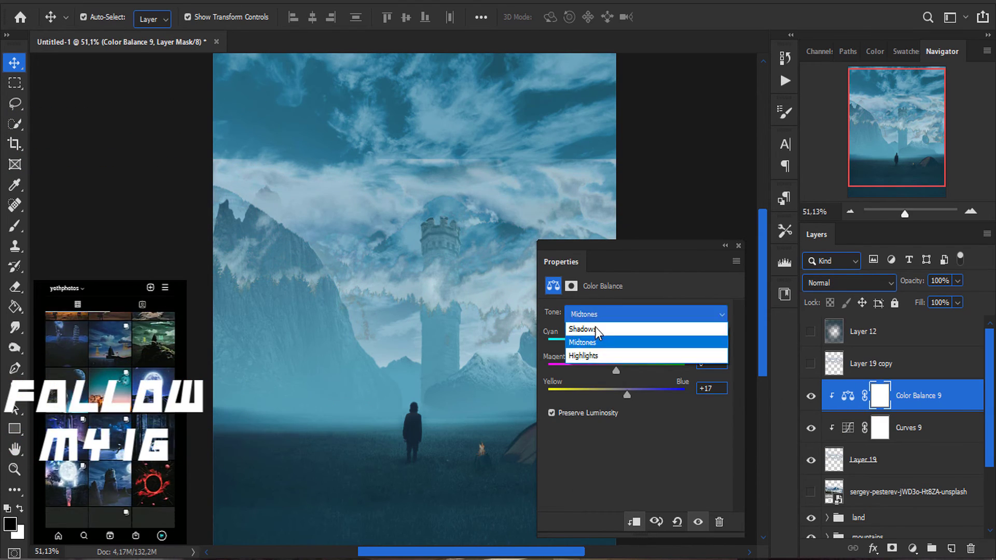
{"action": "left_click", "coordinate": [596, 353]}
{"action": "left_click", "coordinate": [784, 294]}
{"action": "left_click", "coordinate": [904, 458], "text": "shift"}
- Duplicate the clouds, convert them into a smart object, and shrink them toward the tower
{"action": "key", "text": "ctrl+j"}
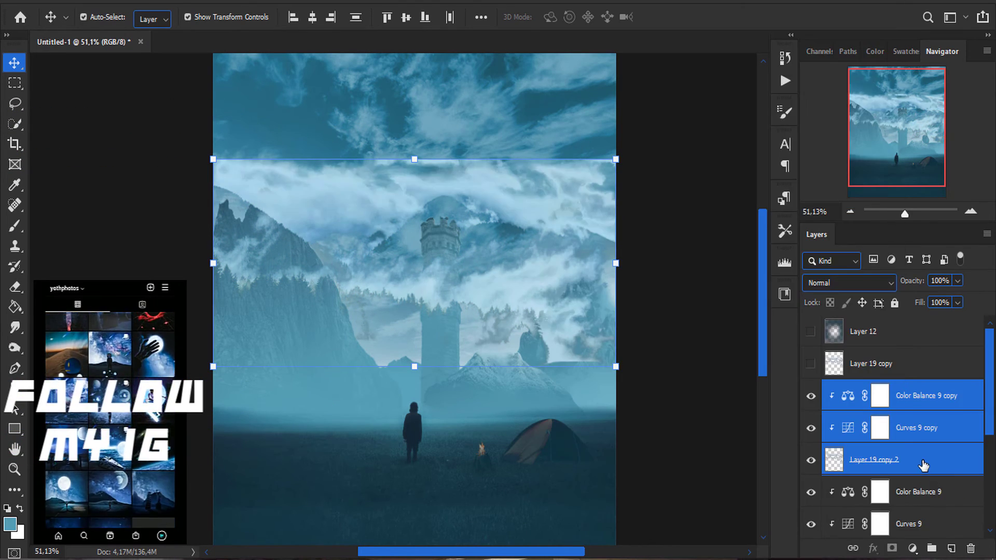
{"action": "right_click", "coordinate": [881, 459]}
{"action": "right_click", "coordinate": [887, 490]}
{"action": "left_click", "coordinate": [752, 201]}
{"action": "key", "text": "ctrl+t"}
{"action": "left_click_drag", "start_coordinate": [616, 159], "coordinate": [569, 180]}
{"action": "key", "text": "Return"}
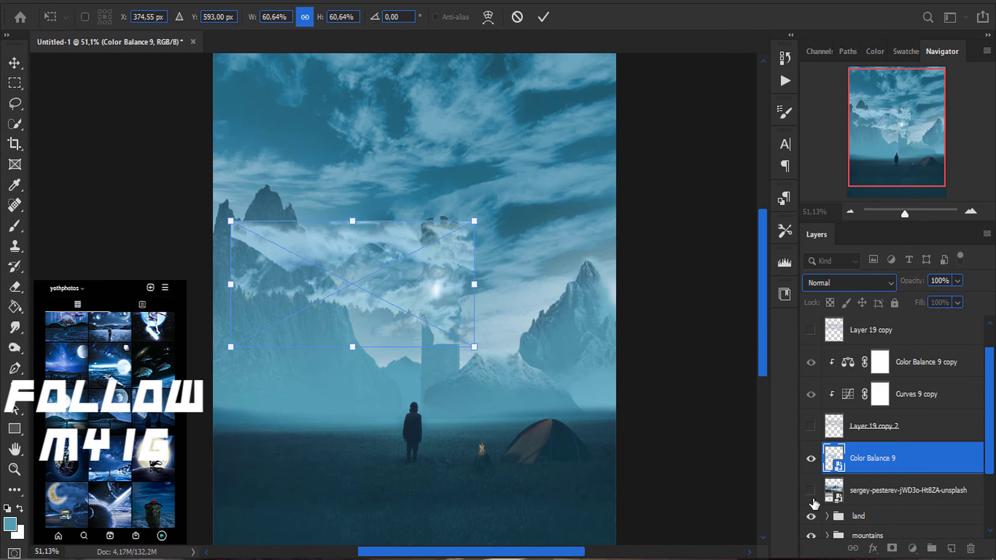
- Mask out part of the clouds with a black-filled Lasso selection and reposition them around the left ridge
{"action": "left_click", "coordinate": [891, 548]}
{"action": "left_click", "coordinate": [15, 104]}
{"action": "scroll", "coordinate": [415, 259], "scroll_direction": "up", "scroll_amount": 2}
{"action": "left_click_drag", "start_coordinate": [171, 163], "coordinate": [145, 207]}
{"action": "key", "text": "alt+BackSpace"}
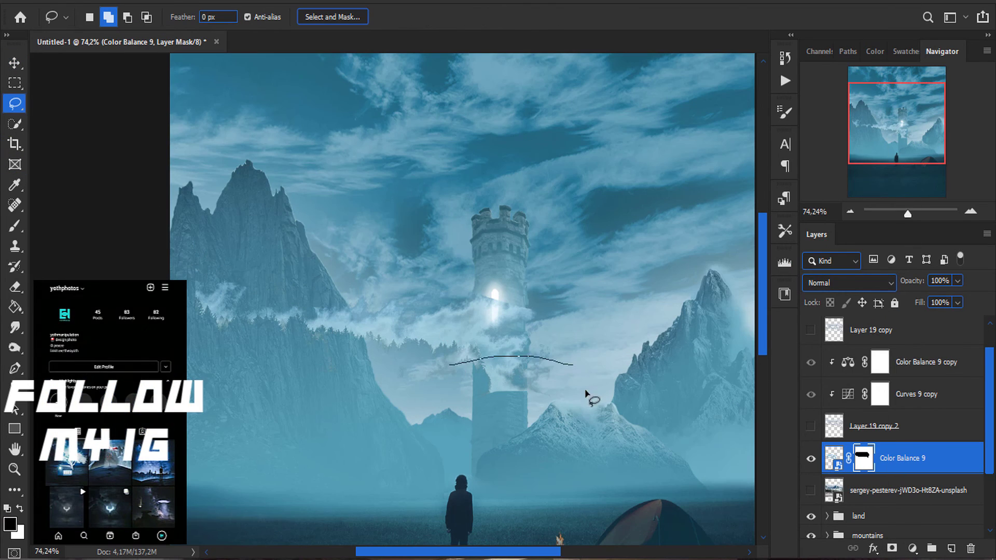
{"action": "key", "text": "ctrl+t"}
{"action": "left_click_drag", "start_coordinate": [373, 262], "coordinate": [317, 228]}
{"action": "key", "text": "Return"}
- Add a new layer clipped to the clouds and sample a light blue from the image
{"action": "key", "text": "b"}
{"action": "scroll", "coordinate": [355, 190], "scroll_direction": "up", "scroll_amount": 3}
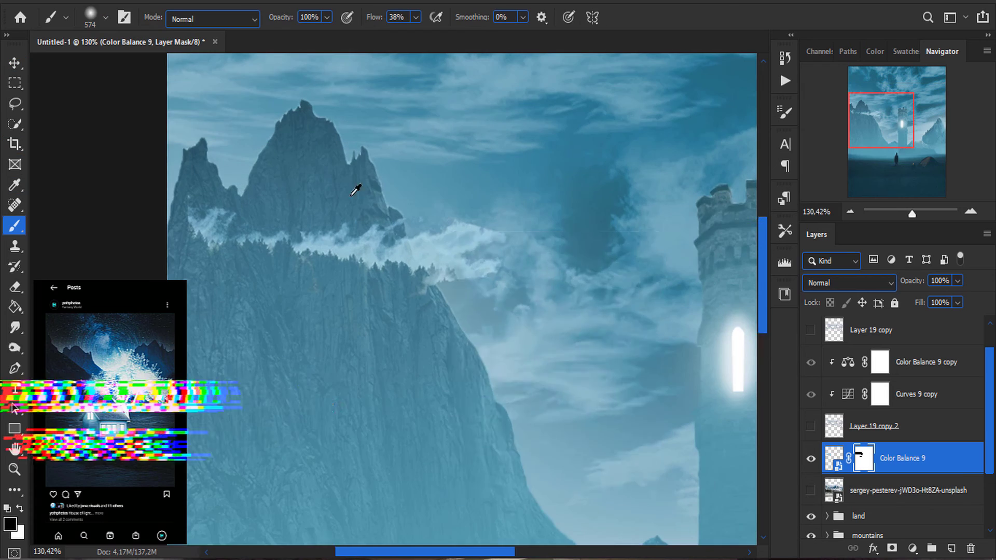
{"action": "scroll", "coordinate": [415, 239], "scroll_direction": "up", "scroll_amount": 1}
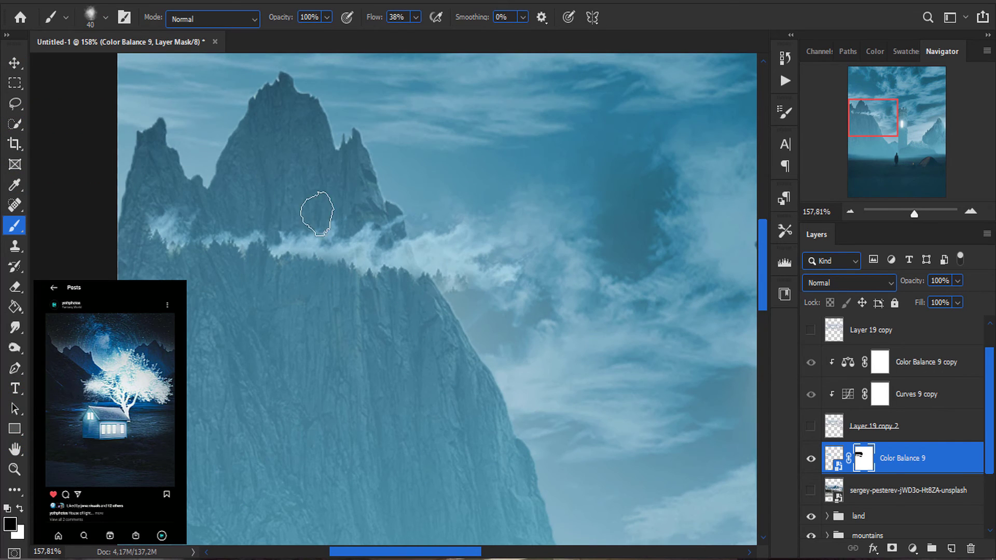
{"action": "key", "text": "ctrl+0"}
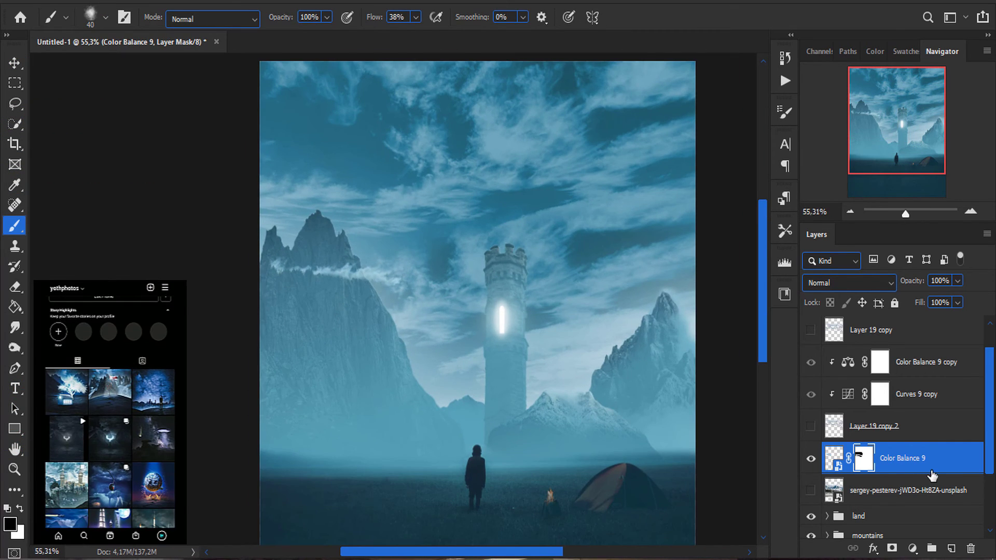
{"action": "key", "text": "ctrl+shift+alt+n"}
{"action": "key", "text": "ctrl+alt+g"}
{"action": "left_click", "coordinate": [342, 319], "text": "alt"}
{"action": "key", "text": "v"}
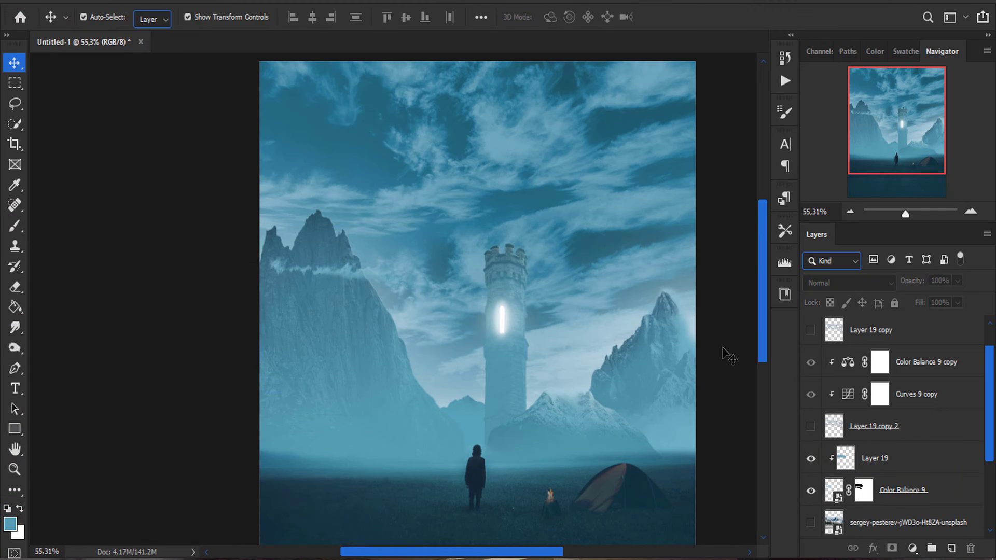
- Show a hidden cloud copy, duplicate it, and delete the unwanted clouds from its mask
{"action": "left_click", "coordinate": [819, 429]}
{"action": "left_click", "coordinate": [871, 330]}
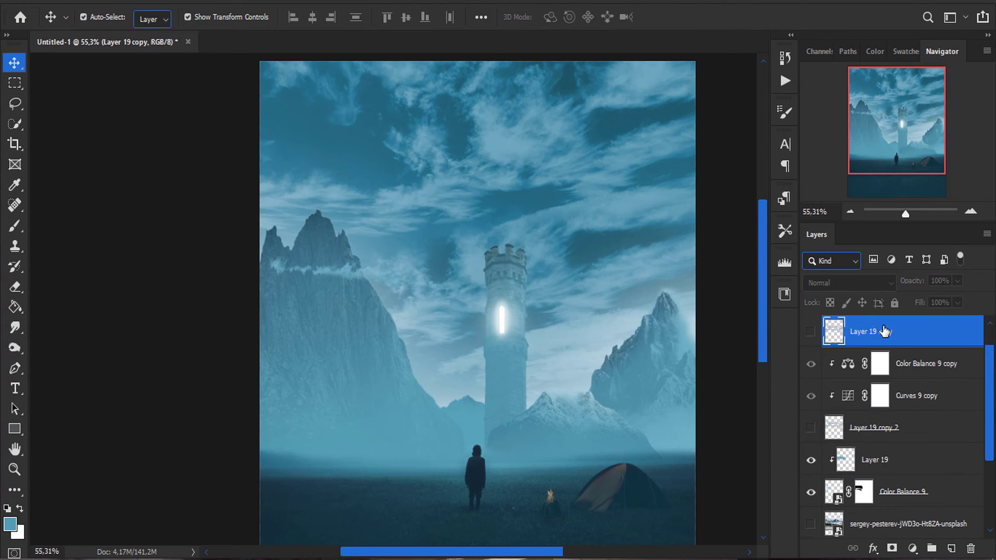
{"action": "left_click", "coordinate": [870, 429]}
{"action": "key", "text": "ctrl+j"}
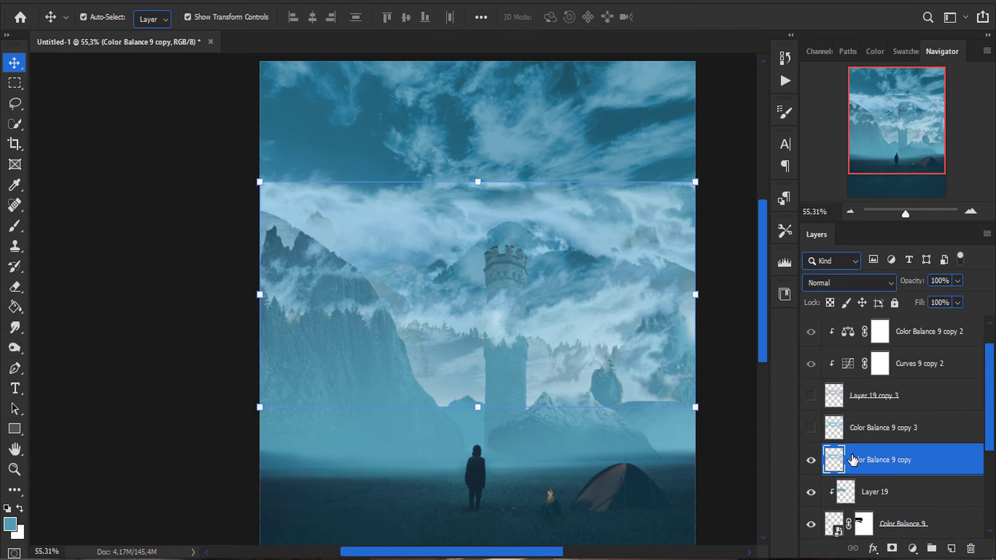
{"action": "key", "text": "l"}
{"action": "key", "text": "Delete"}
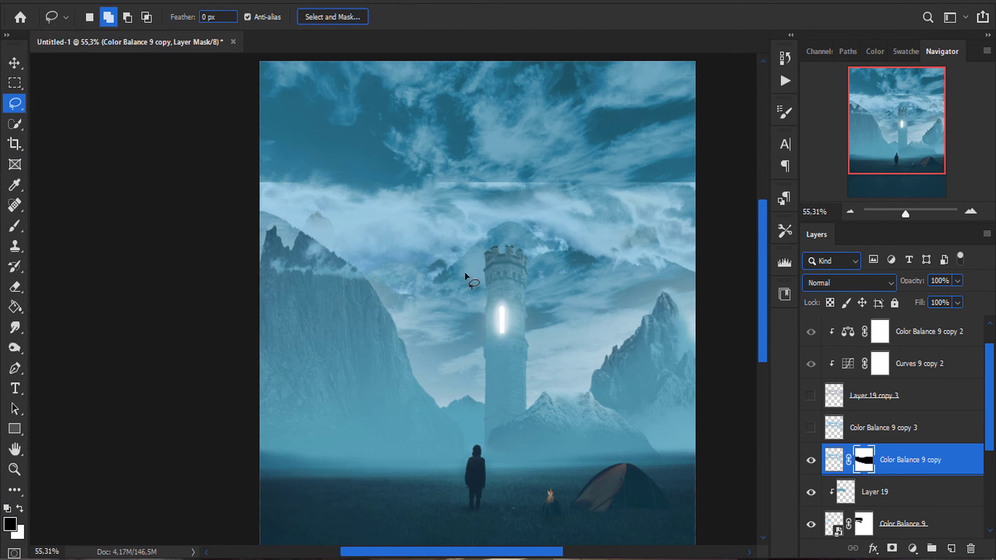
- Resize the remaining wisp onto the right mountain peak and soften its mask with a soft brush
{"action": "key", "text": "ctrl+t"}
{"action": "left_click_drag", "start_coordinate": [422, 322], "coordinate": [589, 409]}
{"action": "key", "text": "ctrl+plus"}
{"action": "left_click_drag", "start_coordinate": [623, 338], "coordinate": [648, 334]}
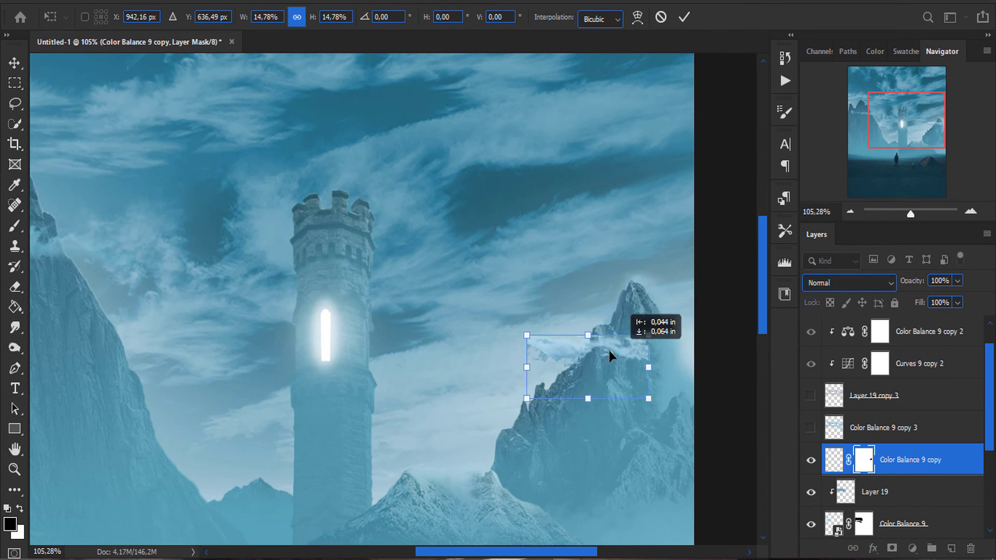
{"action": "key", "text": "Return"}
{"action": "key", "text": "b"}
{"action": "key", "text": "ctrl+plus"}
{"action": "right_click", "coordinate": [522, 301]}
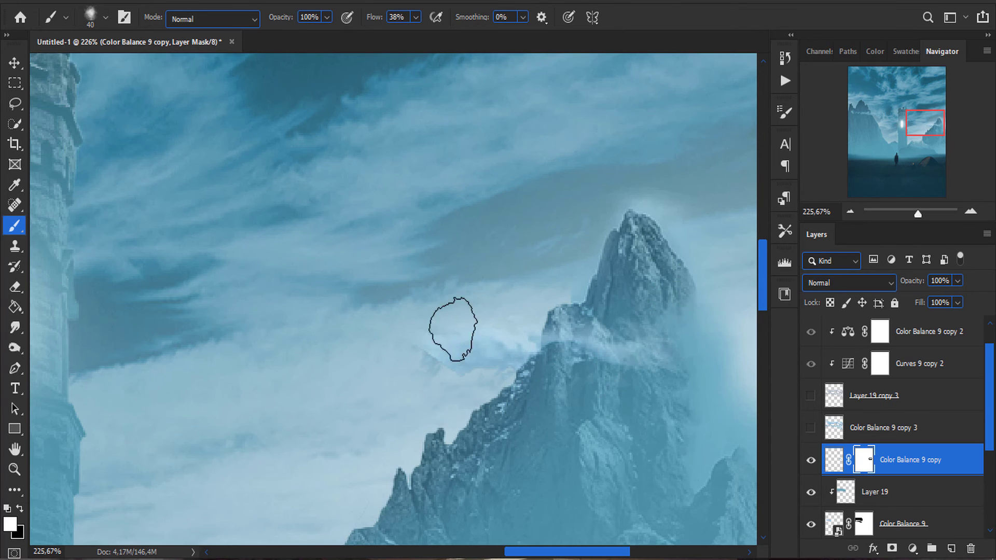
{"action": "left_click_drag", "start_coordinate": [562, 337], "coordinate": [562, 409]}
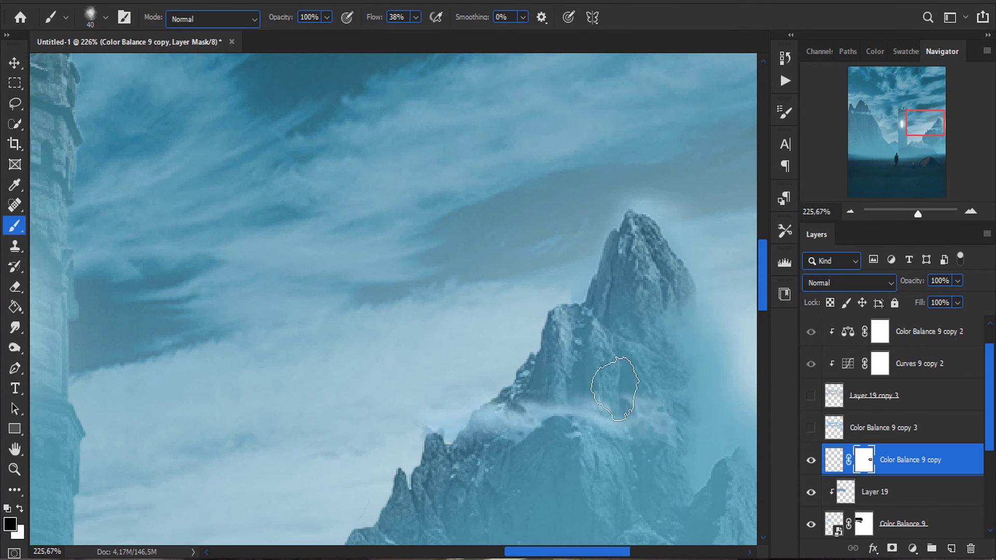
{"action": "key", "text": "ctrl+0"}
{"action": "key", "text": "ctrl+shift+alt+n"}
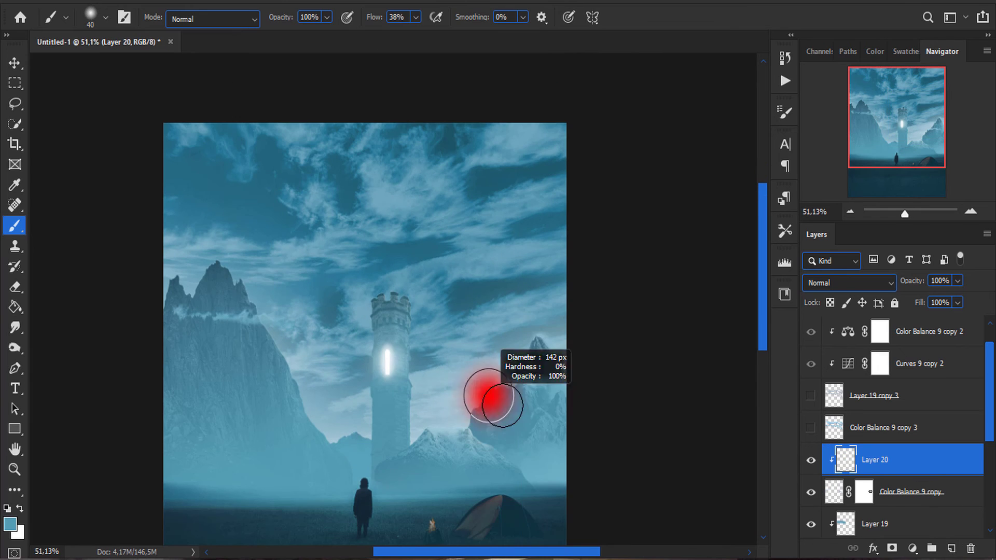
- Show the spare cloud copy layer and mask out a lassoed cloud band
{"action": "key", "text": "v"}
{"action": "left_click", "coordinate": [881, 427]}
{"action": "left_click", "coordinate": [810, 427]}
{"action": "key", "text": "l"}
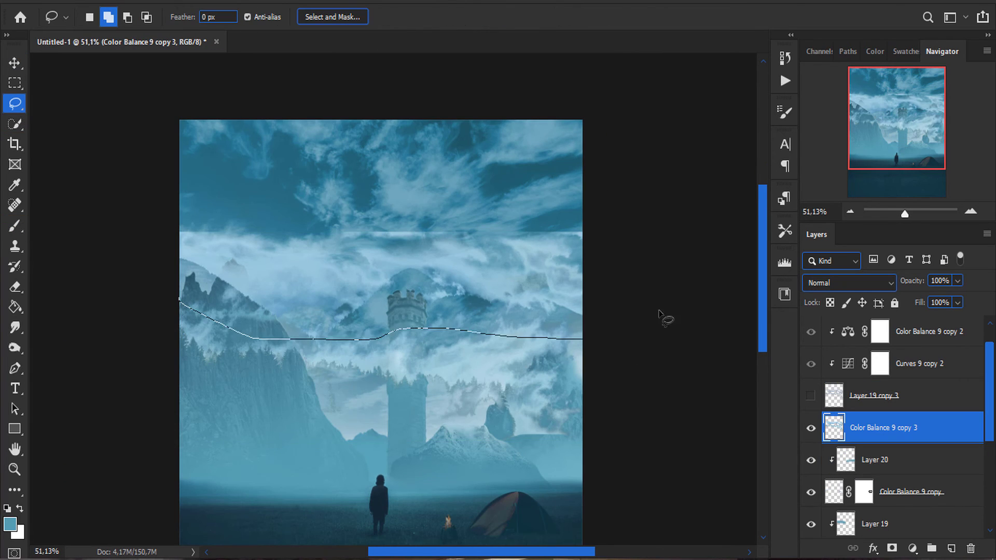
{"action": "mouse_move", "coordinate": [666, 317]}
{"action": "left_mouse_down"}
{"action": "mouse_move", "coordinate": [272, 255]}
{"action": "mouse_move", "coordinate": [556, 406]}
{"action": "left_mouse_up"}
{"action": "left_click", "coordinate": [890, 547]}
{"action": "key", "text": "alt+BackSpace"}
{"action": "key", "text": "ctrl+d"}
- Fit the remaining cloud wisp around the tower top and sample a light blue colour
{"action": "key", "text": "ctrl+t"}
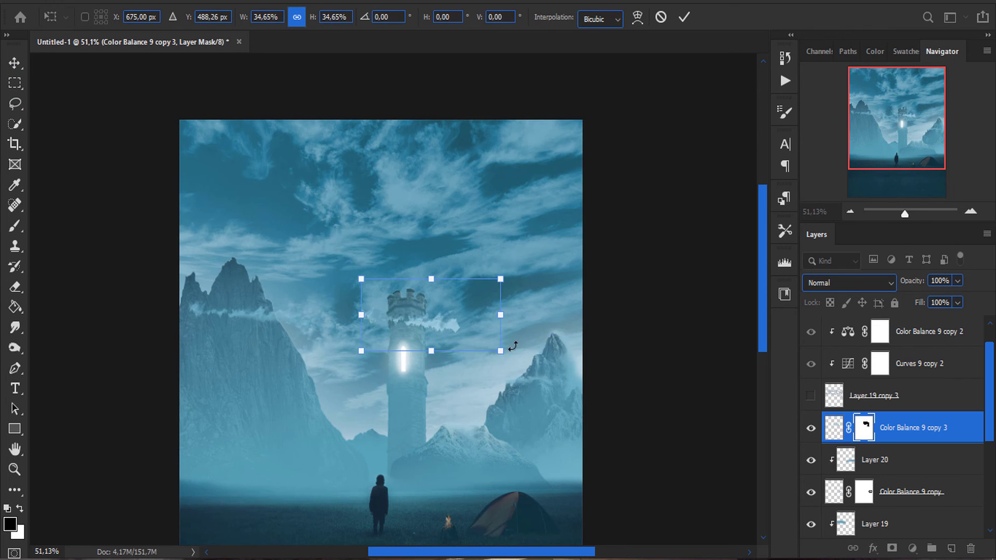
{"action": "key", "text": "Return"}
{"action": "key", "text": "b"}
{"action": "scroll", "coordinate": [425, 285], "scroll_direction": "up", "scroll_amount": 5}
{"action": "right_click", "coordinate": [477, 300]}
{"action": "key", "text": "Escape"}
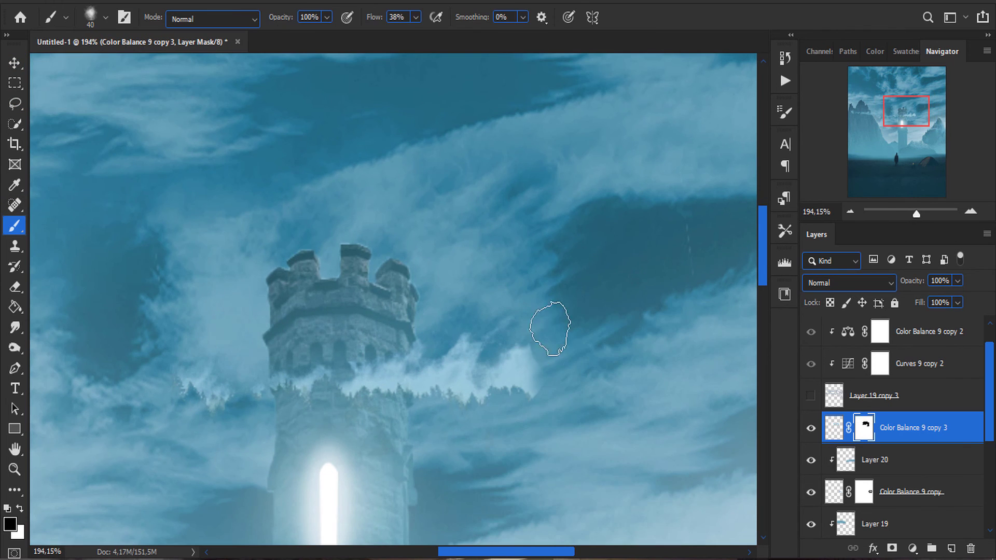
{"action": "scroll", "coordinate": [513, 407], "scroll_direction": "down", "scroll_amount": 5}
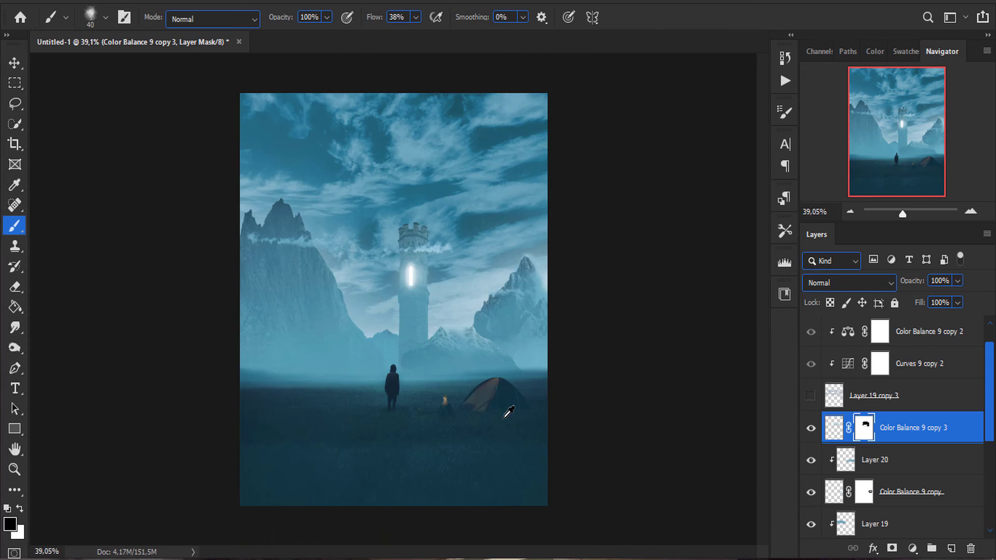
{"action": "scroll", "coordinate": [433, 215], "scroll_direction": "up", "scroll_amount": 2}
{"action": "key", "text": "ctrl+t"}
{"action": "key", "text": "Escape"}
{"action": "left_click", "coordinate": [646, 252], "text": "alt"}
- Show the second cloud copy layer, add a mask and hide a lassoed cloud area
{"action": "key", "text": "v"}
{"action": "scroll", "coordinate": [648, 248], "scroll_direction": "down", "scroll_amount": 1}
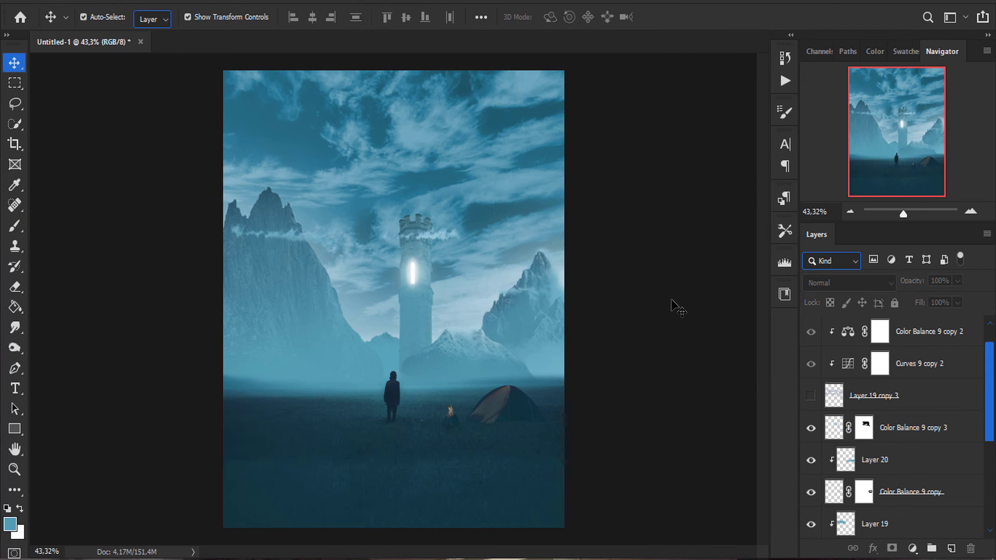
{"action": "left_click", "coordinate": [873, 395]}
{"action": "left_click", "coordinate": [928, 363], "text": "shift"}
{"action": "left_click", "coordinate": [811, 427]}
{"action": "right_click", "coordinate": [840, 355]}
{"action": "left_click", "coordinate": [928, 363]}
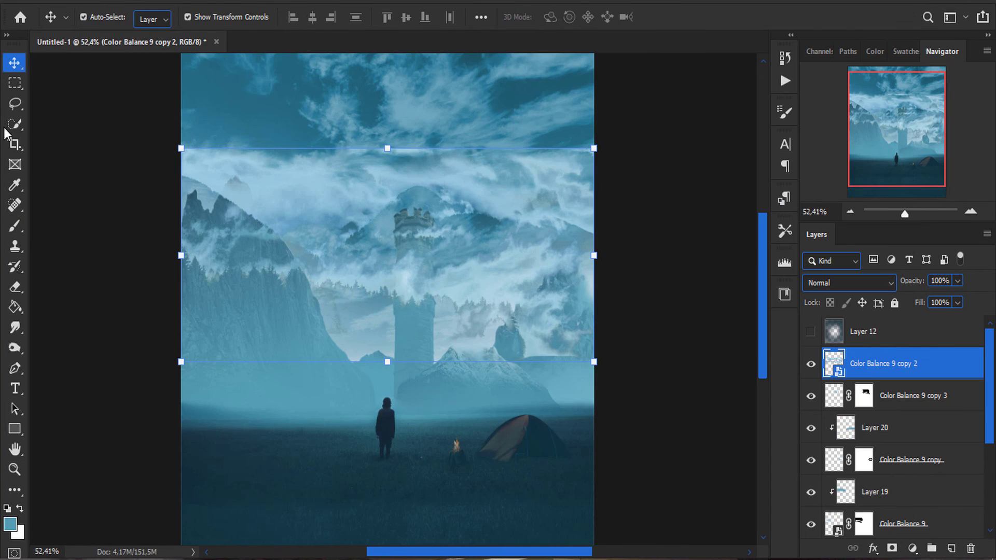
{"action": "left_click", "coordinate": [15, 103]}
{"action": "left_click_drag", "start_coordinate": [182, 112], "coordinate": [193, 228]}
{"action": "key", "text": "alt+BackSpace"}
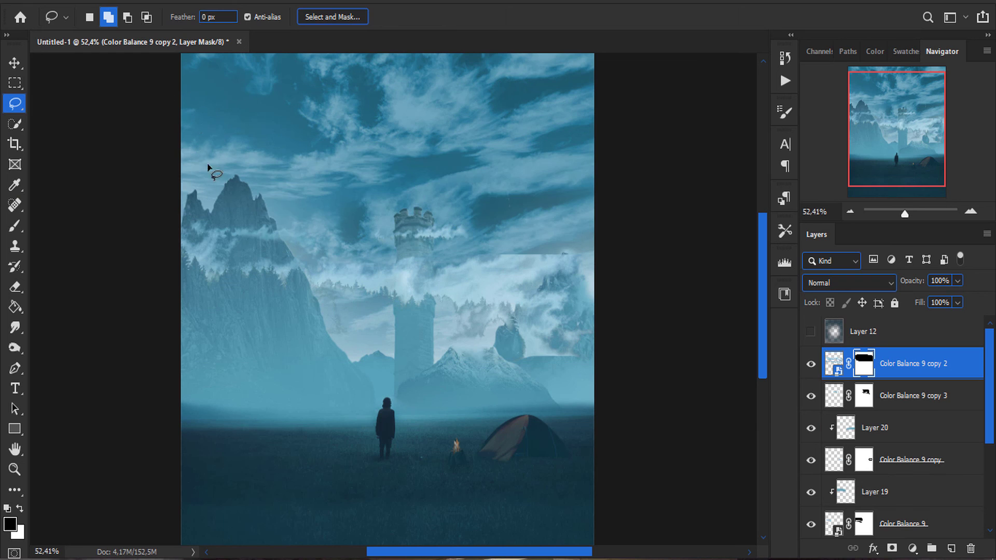
- Scale and place the second cloud wisp across the left mountain
{"action": "key", "text": "v"}
{"action": "left_click_drag", "start_coordinate": [457, 283], "coordinate": [494, 244]}
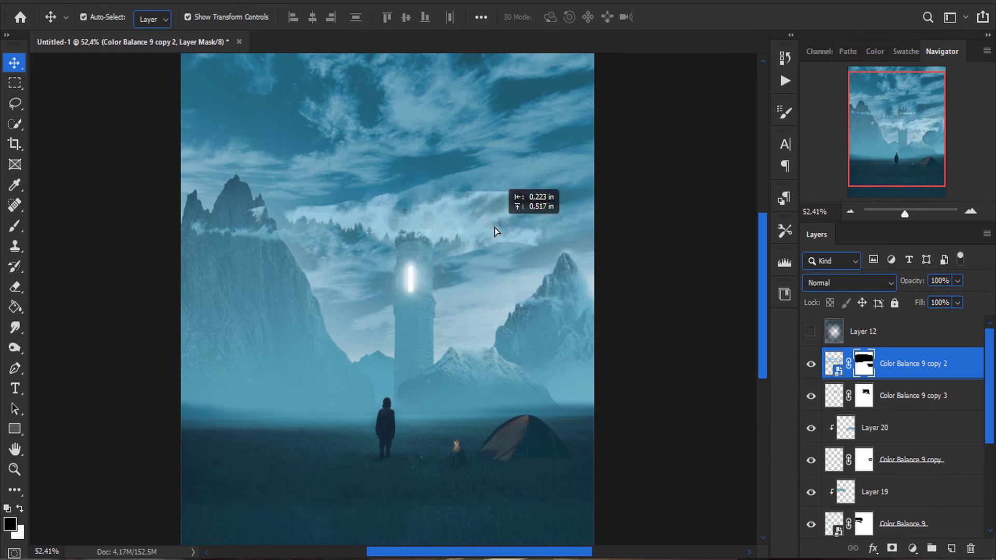
{"action": "key", "text": "l"}
{"action": "left_click_drag", "start_coordinate": [171, 319], "coordinate": [167, 329]}
{"action": "key", "text": "v"}
{"action": "left_click_drag", "start_coordinate": [423, 293], "coordinate": [451, 312]}
{"action": "key", "text": "ctrl+t"}
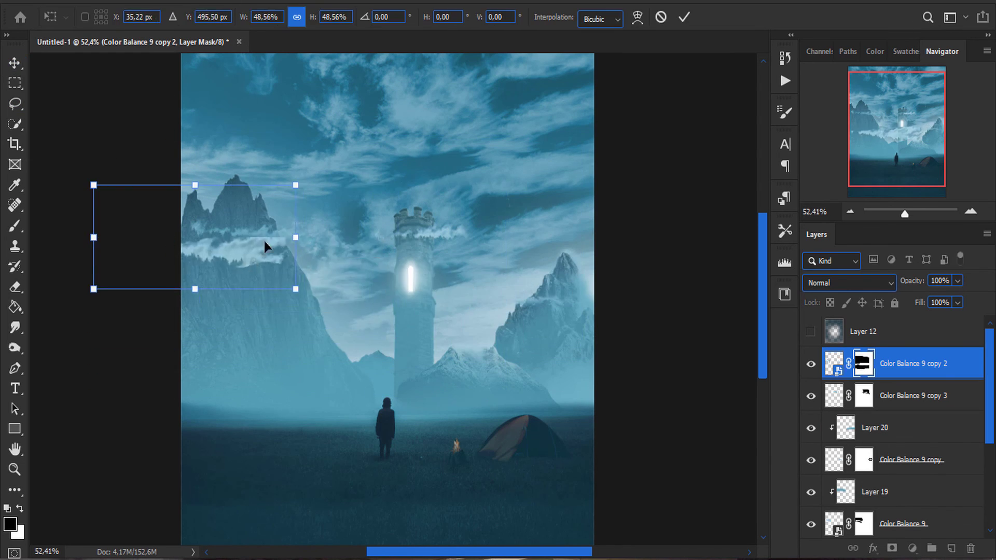
{"action": "left_click_drag", "start_coordinate": [262, 249], "coordinate": [328, 324]}
{"action": "key", "text": "Return"}
- Enlarge the wisp further across the left mountain
{"action": "scroll", "coordinate": [345, 319], "scroll_direction": "up", "scroll_amount": 5}
{"action": "key", "text": "b"}
{"action": "scroll", "coordinate": [390, 366], "scroll_direction": "up", "scroll_amount": 3}
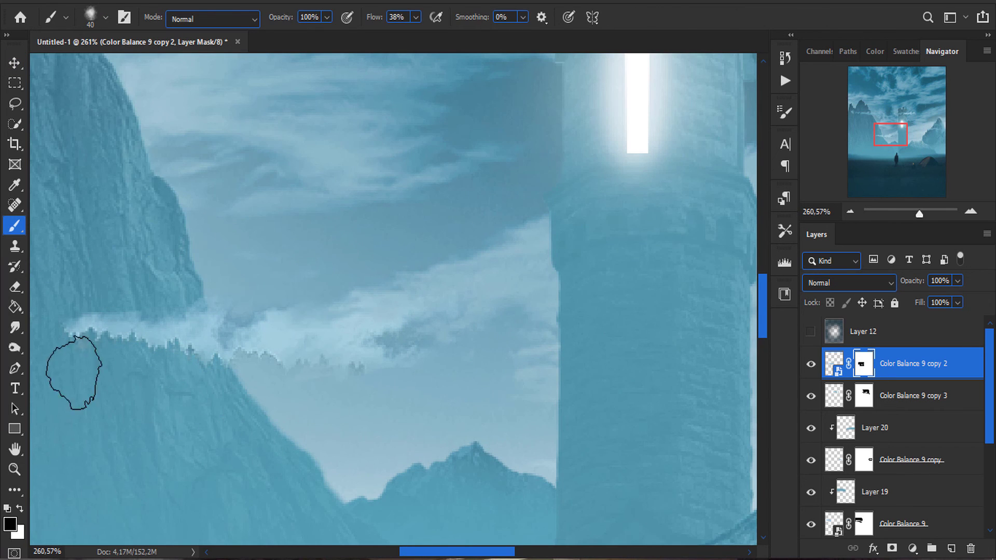
{"action": "scroll", "coordinate": [171, 327], "scroll_direction": "down", "scroll_amount": 3}
{"action": "key", "text": "v"}
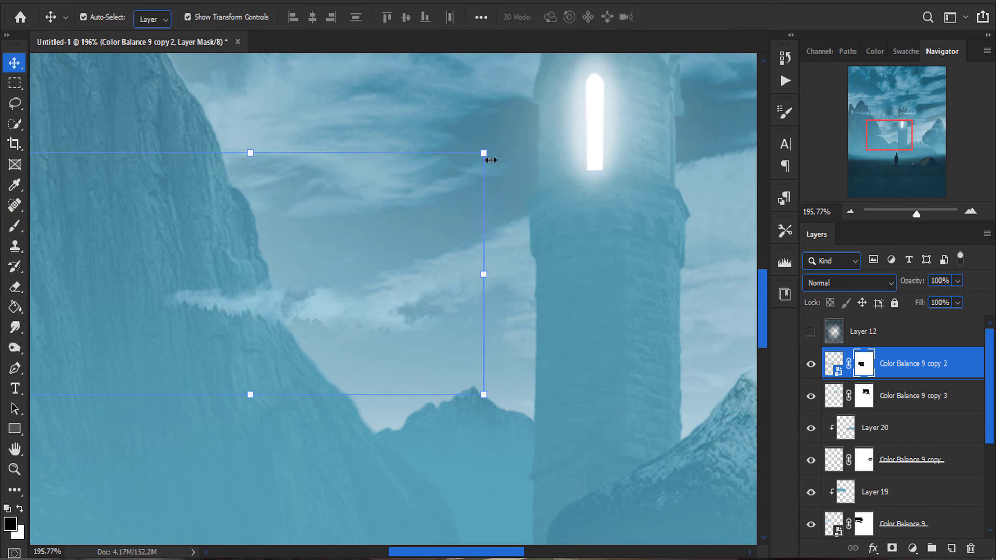
{"action": "left_click_drag", "start_coordinate": [483, 151], "coordinate": [438, 143]}
{"action": "scroll", "coordinate": [715, 331], "scroll_direction": "down", "scroll_amount": 4}
{"action": "key", "text": "Return"}
- Add Layer 21 clipped to the clouds and transform it together with the wisp
{"action": "key", "text": "ctrl+shift+alt+n"}
{"action": "key", "text": "b"}
{"action": "right_click", "coordinate": [322, 313]}
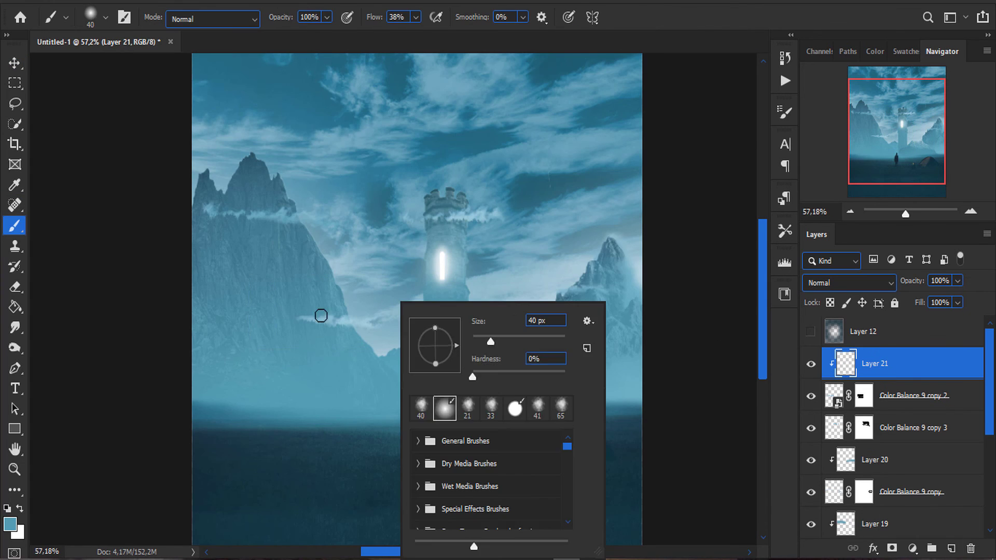
{"action": "scroll", "coordinate": [298, 344], "scroll_direction": "down", "scroll_amount": 1}
{"action": "left_click_drag", "start_coordinate": [298, 344], "coordinate": [298, 295]}
{"action": "left_click", "coordinate": [312, 320], "text": "shift"}
{"action": "key", "text": "ctrl+t"}
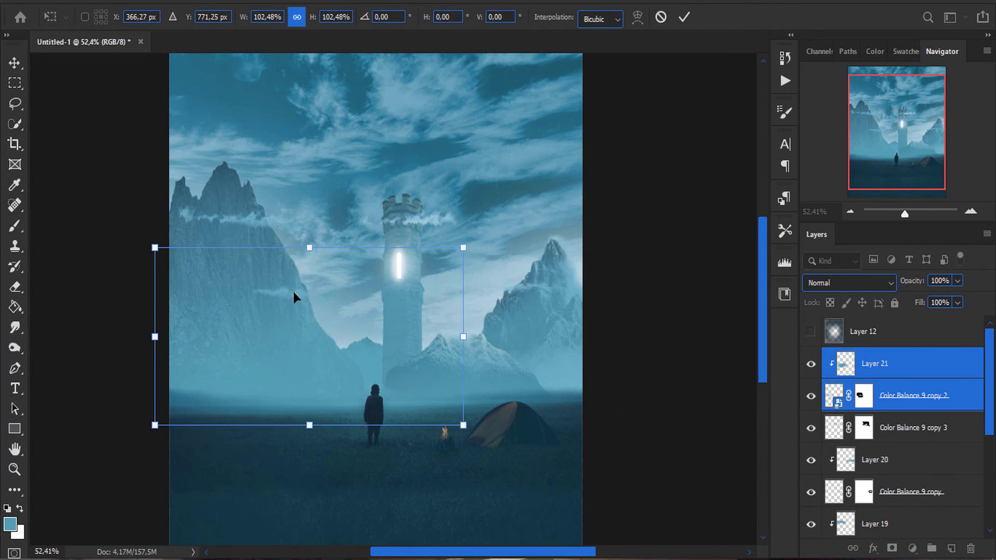
{"action": "key", "text": "Return"}
- Group all composite layers into Group 1
{"action": "left_click", "coordinate": [672, 338]}
{"action": "scroll", "coordinate": [464, 335], "scroll_direction": "down", "scroll_amount": 2}
{"action": "left_click", "coordinate": [895, 379]}
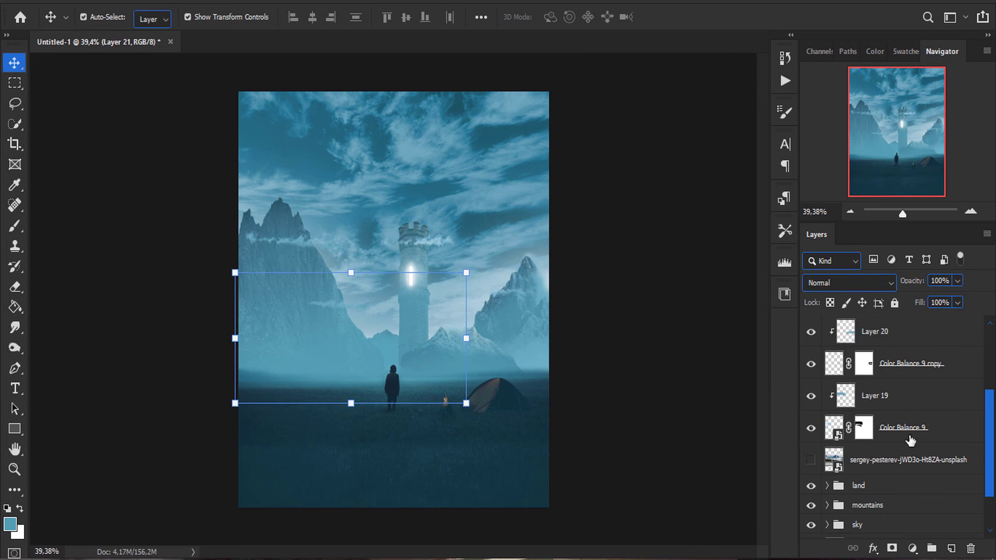
{"action": "key", "text": "ctrl+g"}
{"action": "left_click", "coordinate": [874, 376]}
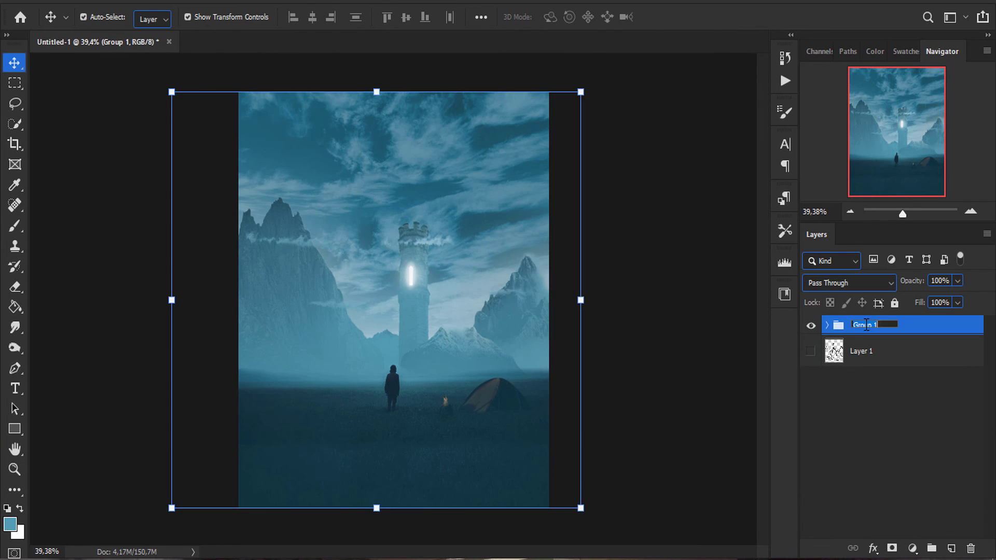
- Darken the composite with a Camera Raw Tone Curve pull, then return to Basic adjustments
{"action": "key", "text": "ctrl+shift+a"}
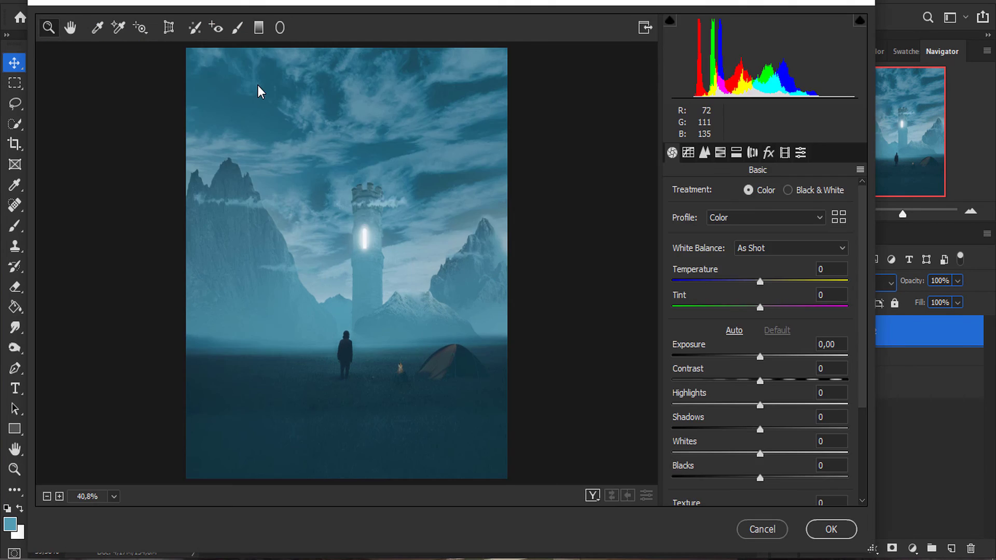
{"action": "left_click", "coordinate": [688, 152]}
{"action": "mouse_move", "coordinate": [723, 407]}
{"action": "left_mouse_down"}
{"action": "mouse_move", "coordinate": [723, 417]}
{"action": "mouse_move", "coordinate": [768, 427]}
{"action": "mouse_move", "coordinate": [766, 451]}
{"action": "left_mouse_up"}
{"action": "left_click", "coordinate": [672, 152]}
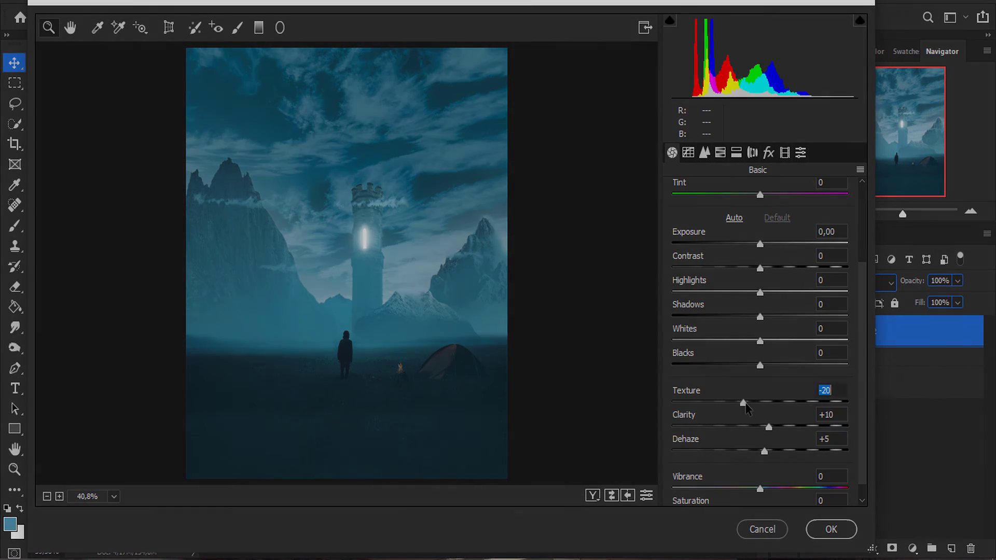